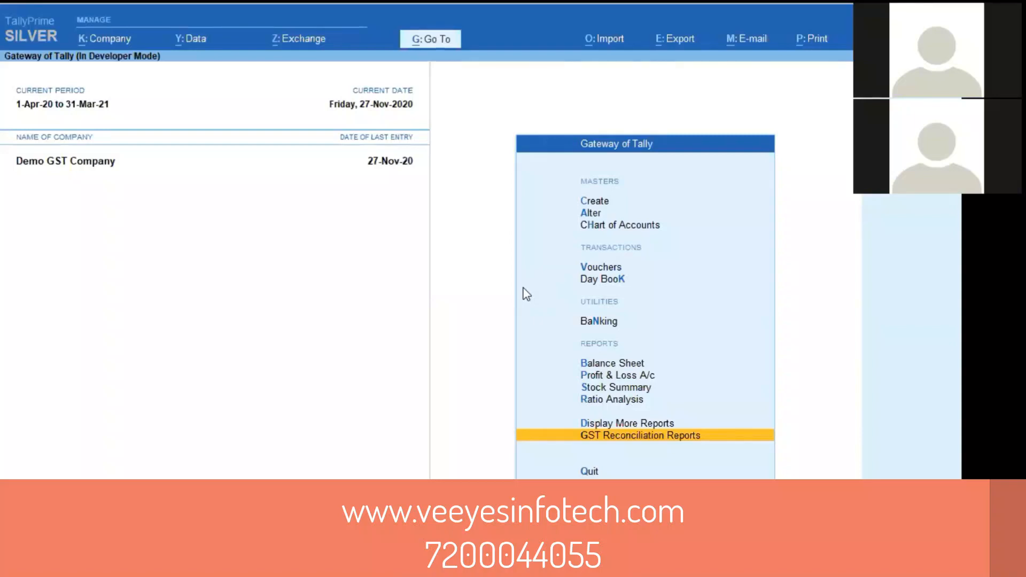
Open the GSTR-2 Purchase Register from the GSTR-2A and GSTR-2B reconciliation reports.
key("Return")
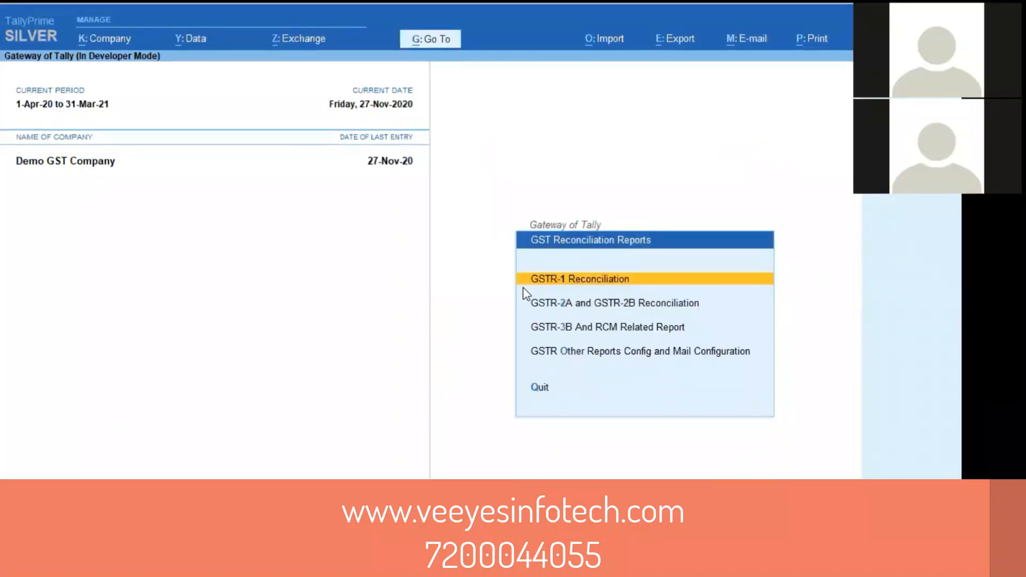
key("Down")
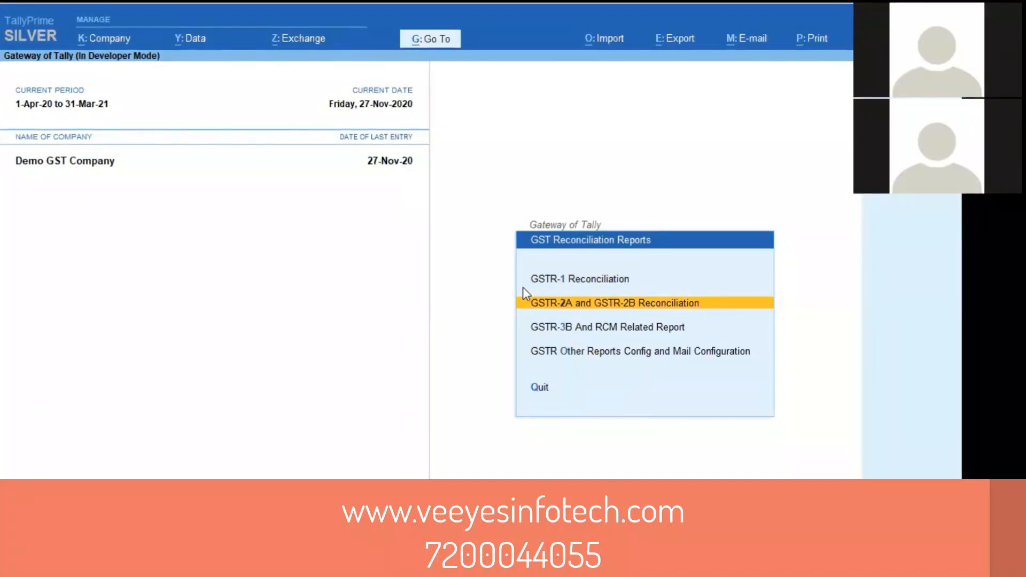
key("Return")
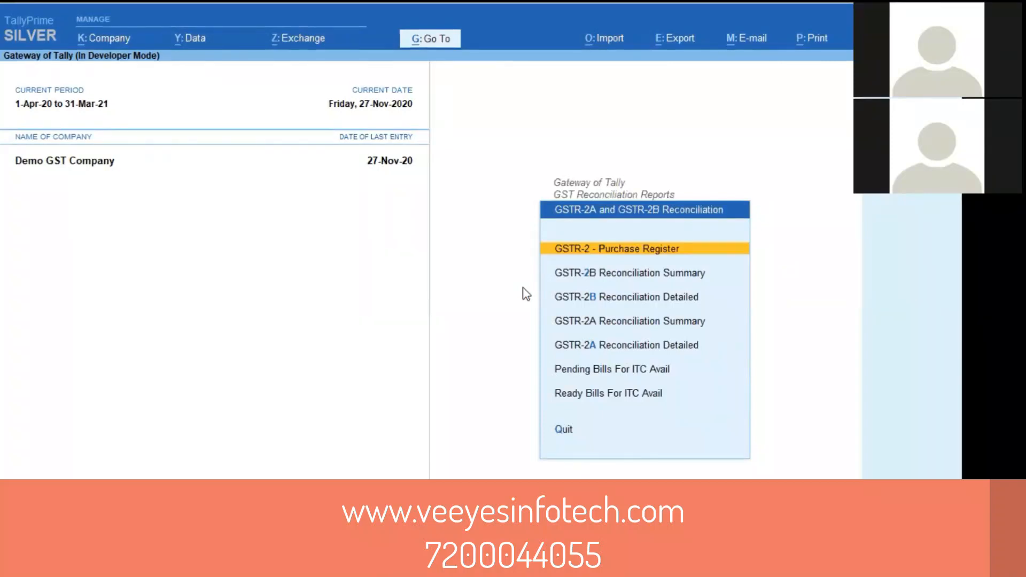
key("Down")
key("Down")
key("Down")
key("Up")
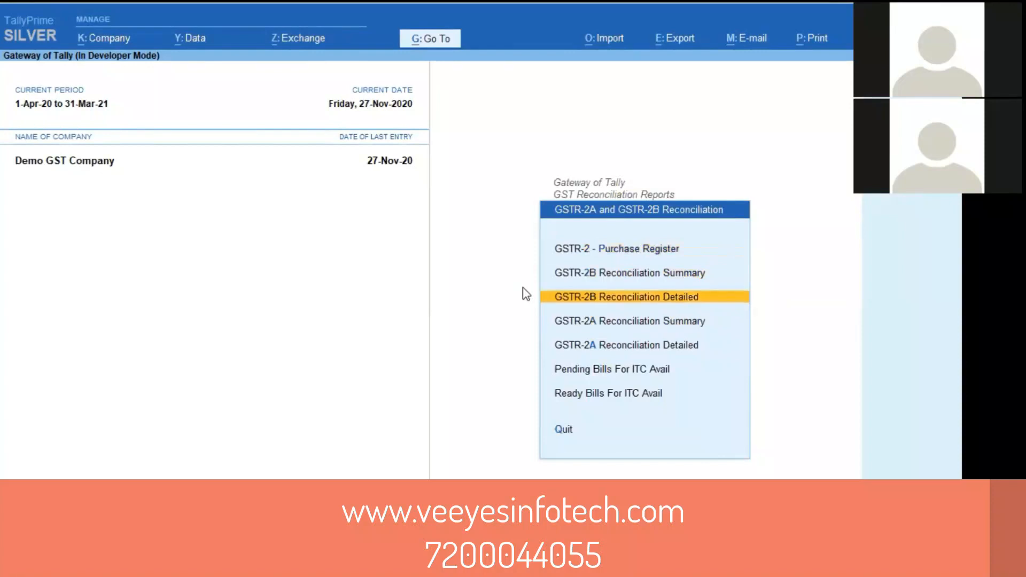
key("Up")
key("Up")
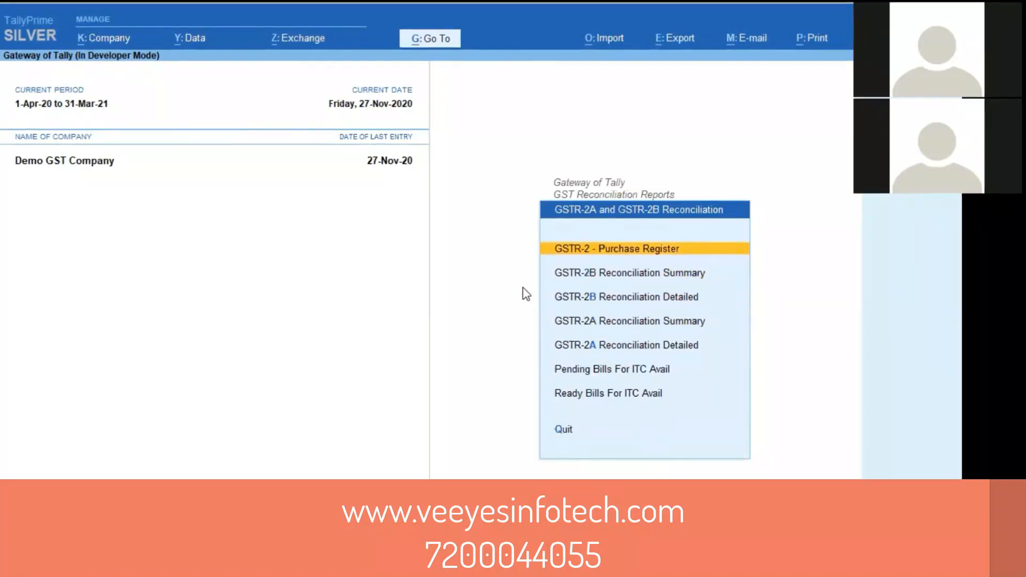
key("Return")
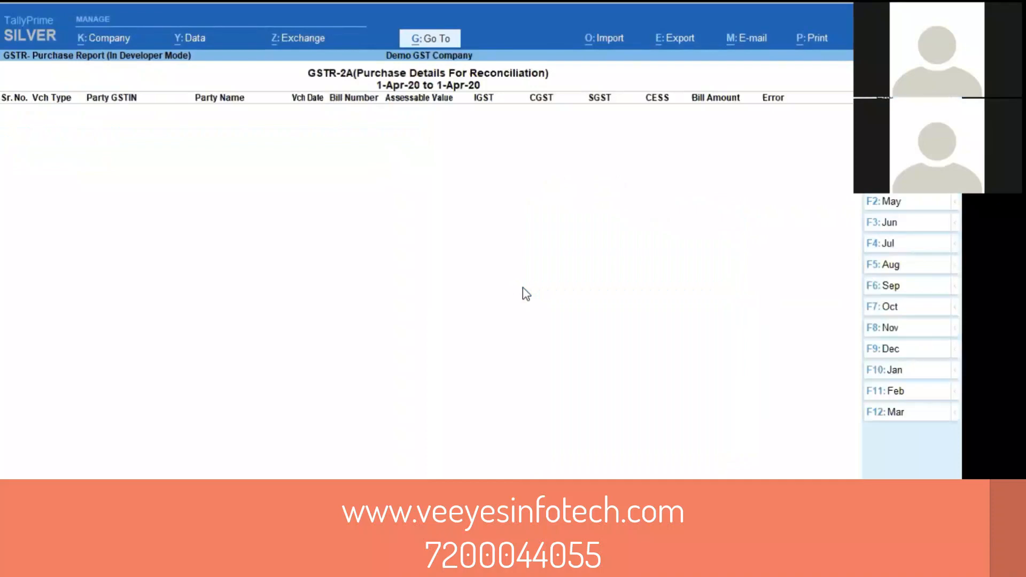
View the purchase details for April and May 2020, and leave the purchase register.
left_click(887, 188)
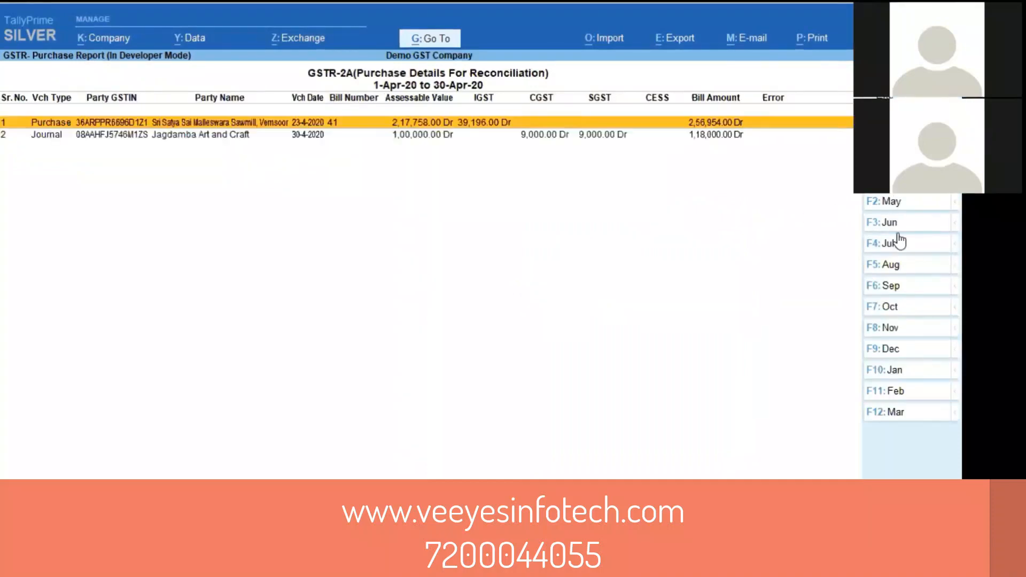
left_click(899, 205)
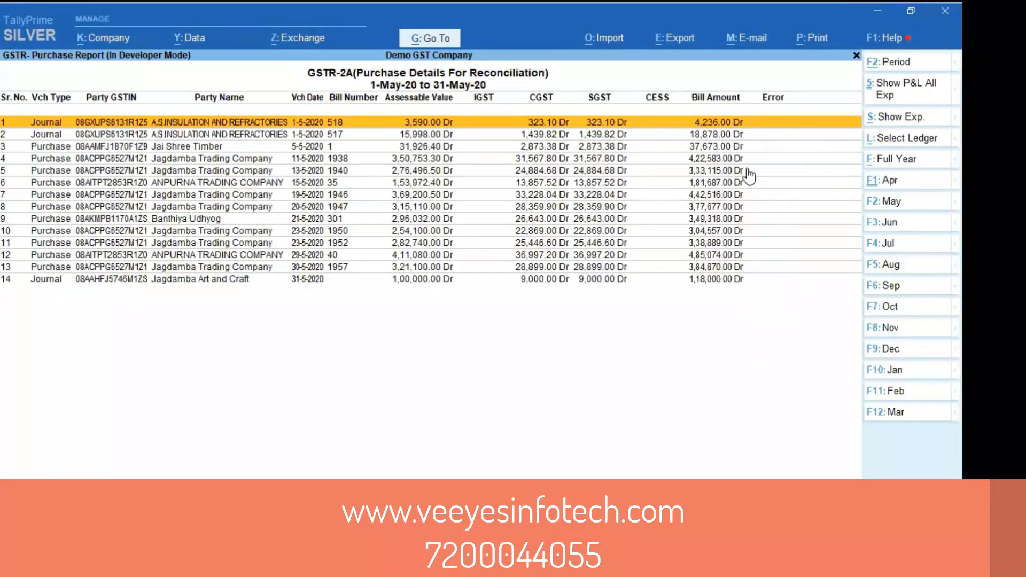
key("Escape")
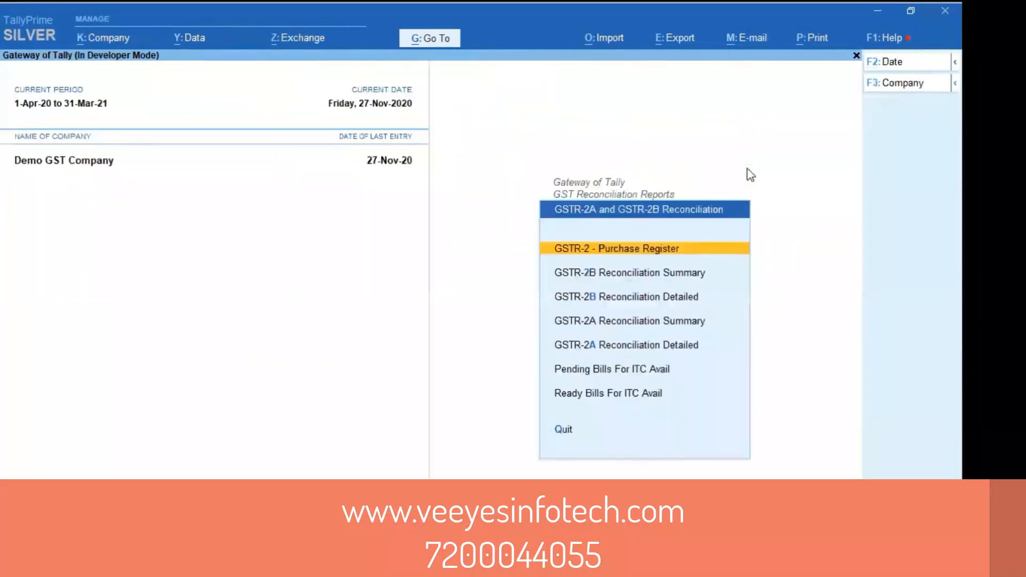
Open the GSTR-2B Reconciliation Summary with C:\TallyPrime\Prime data as the file location.
key("Down")
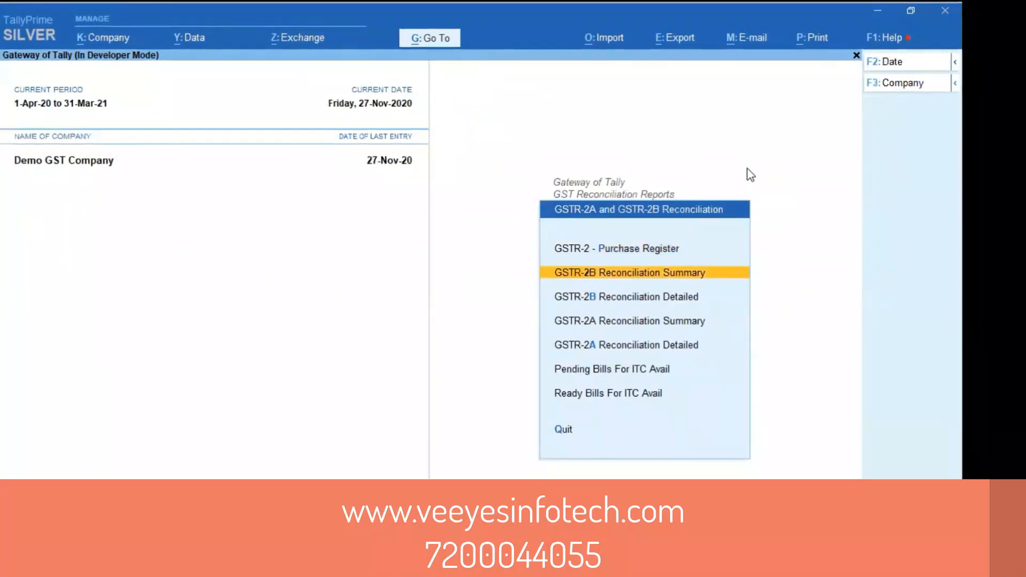
key("Down")
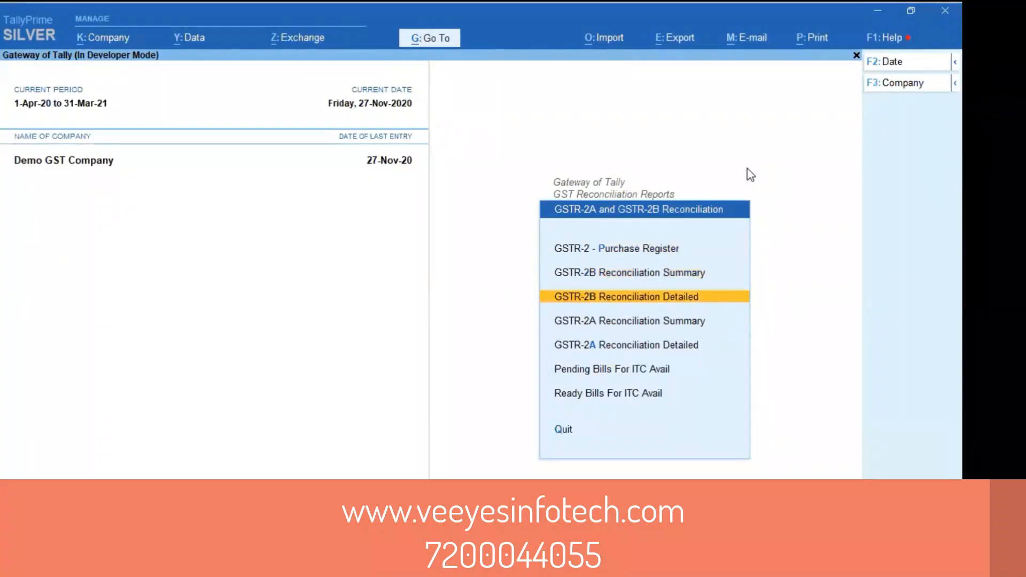
key("Up")
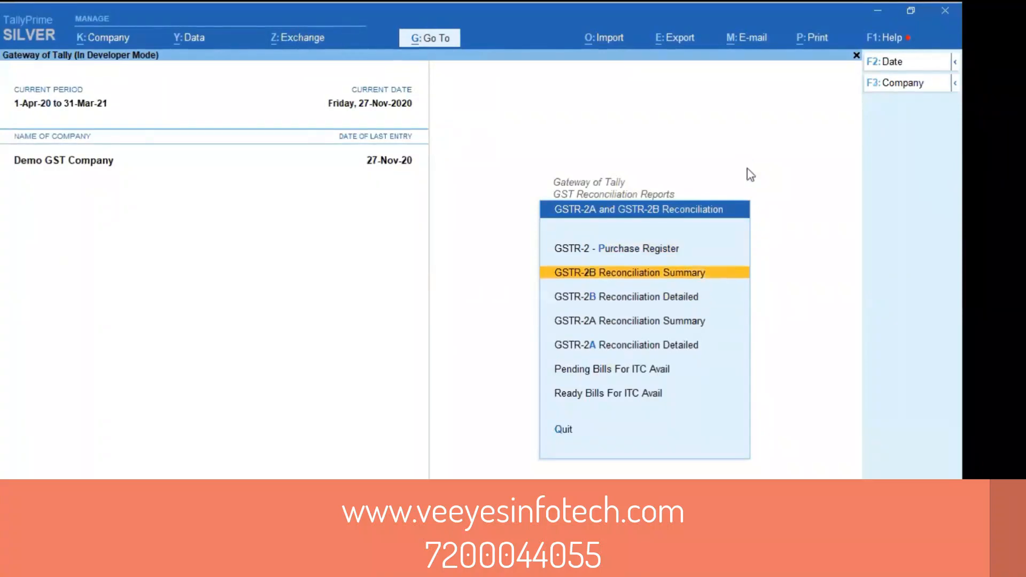
key("Return")
type("C:\\TallyPrime\\Prime data")
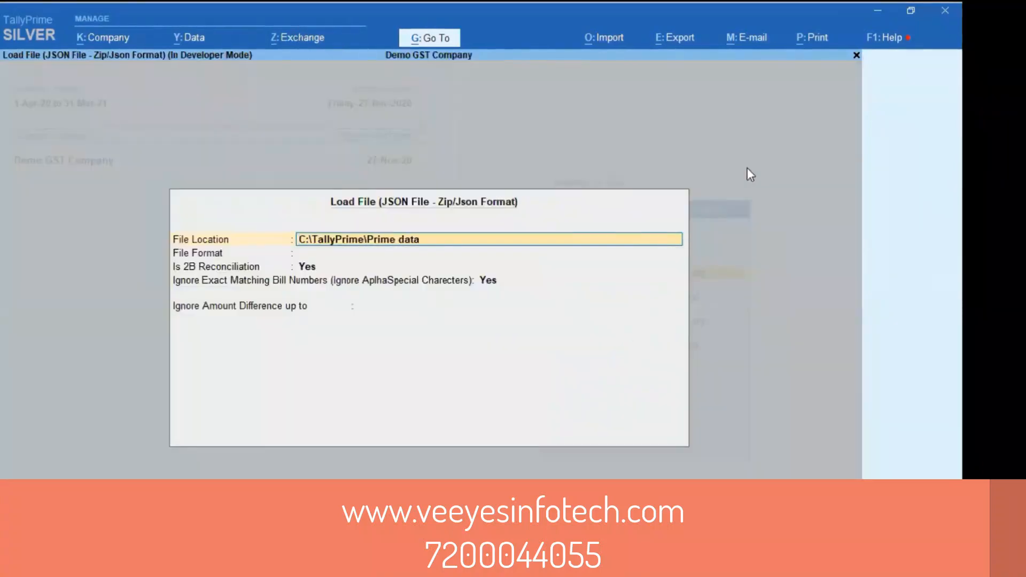
key("Return")
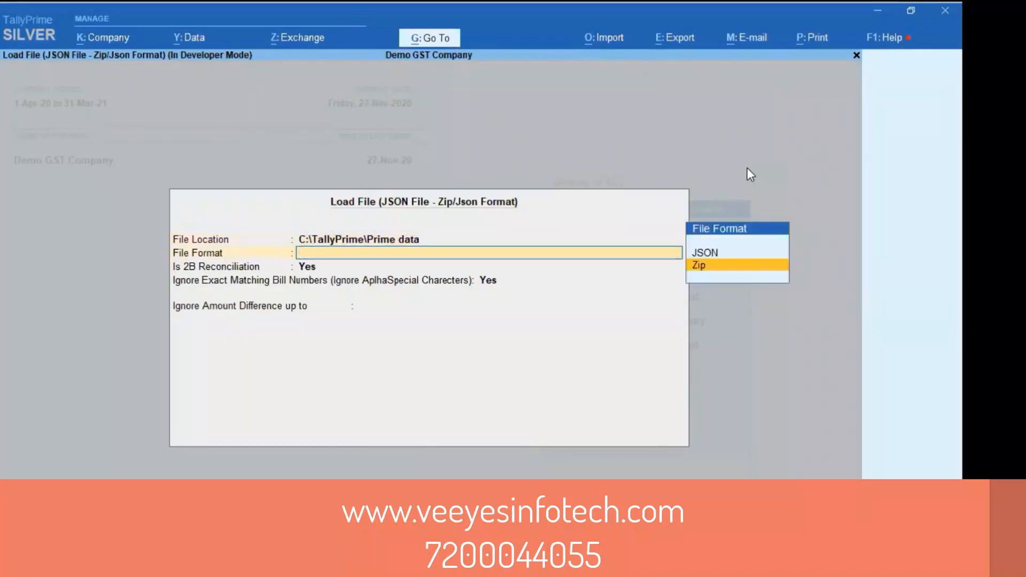
Load the JSON-format file with 2B reconciliation and ignoring exact matching bill numbers both set to Yes, ignoring amount differences up to 1.
key("Up")
key("Down")
key("Up")
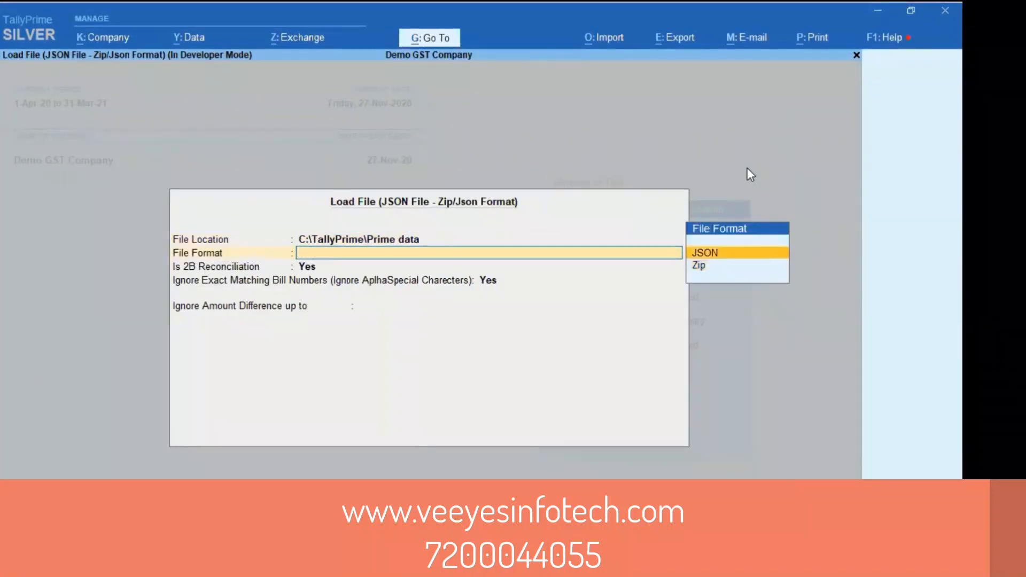
key("Return")
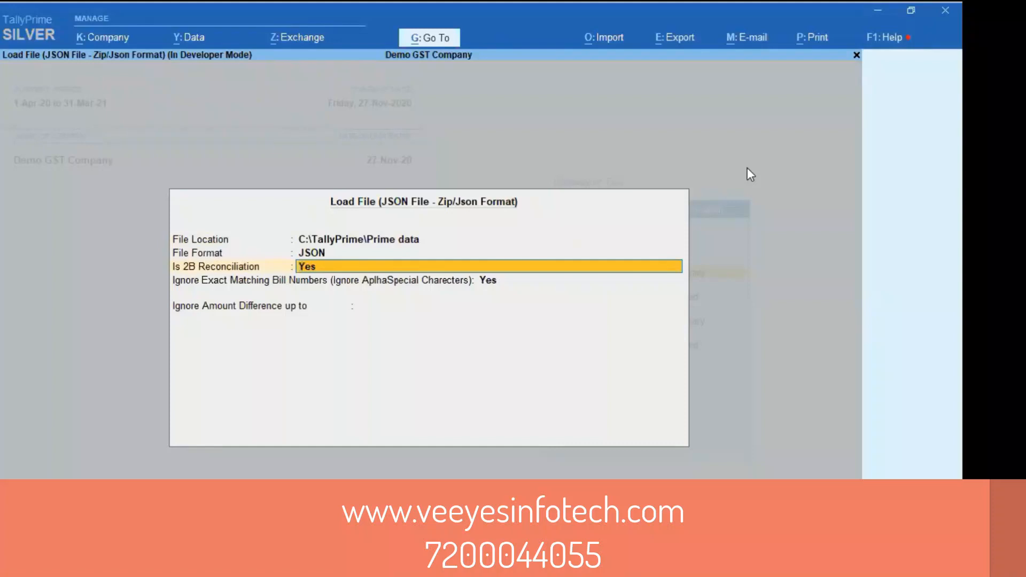
key("Return")
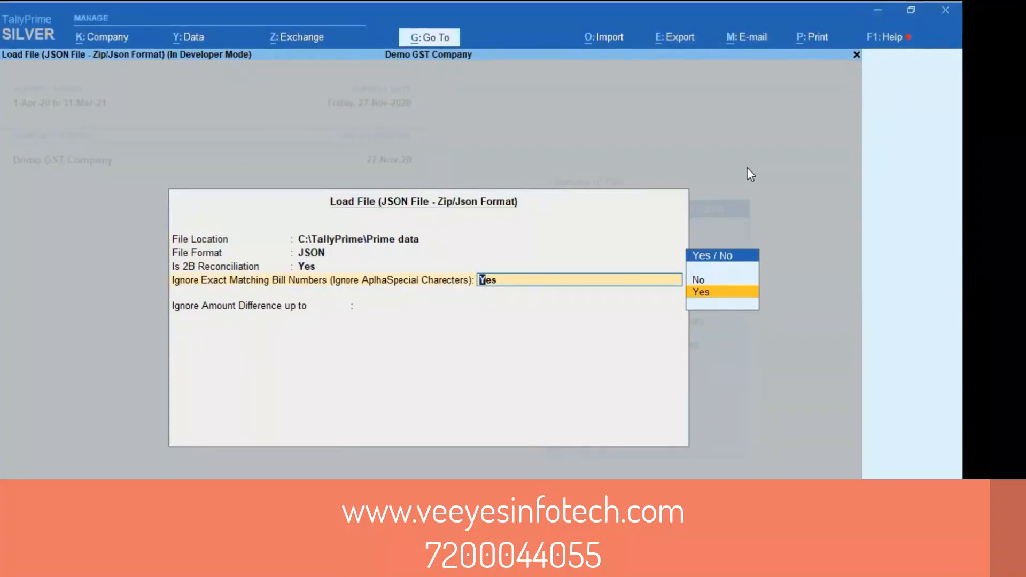
key("Return")
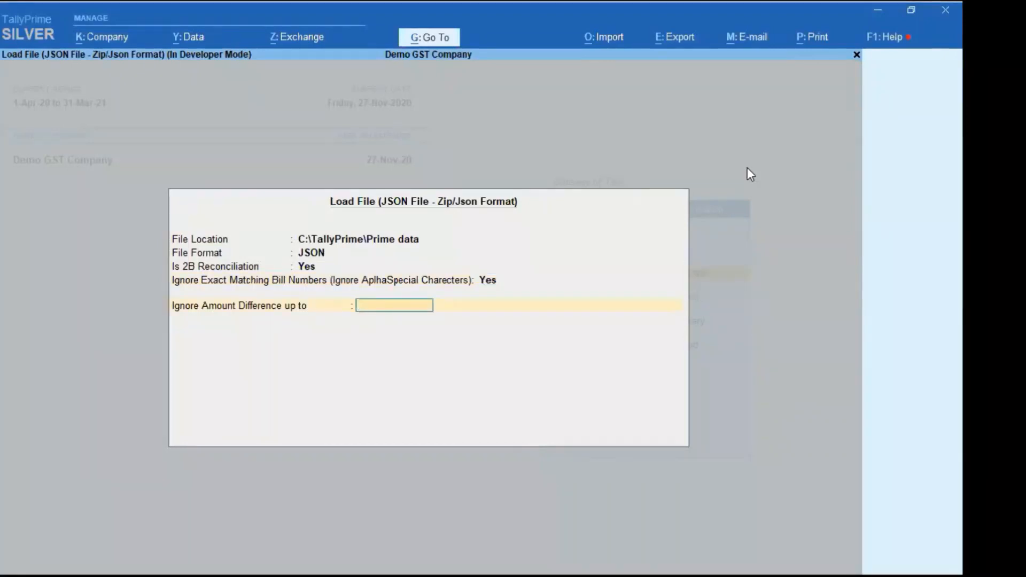
type("1")
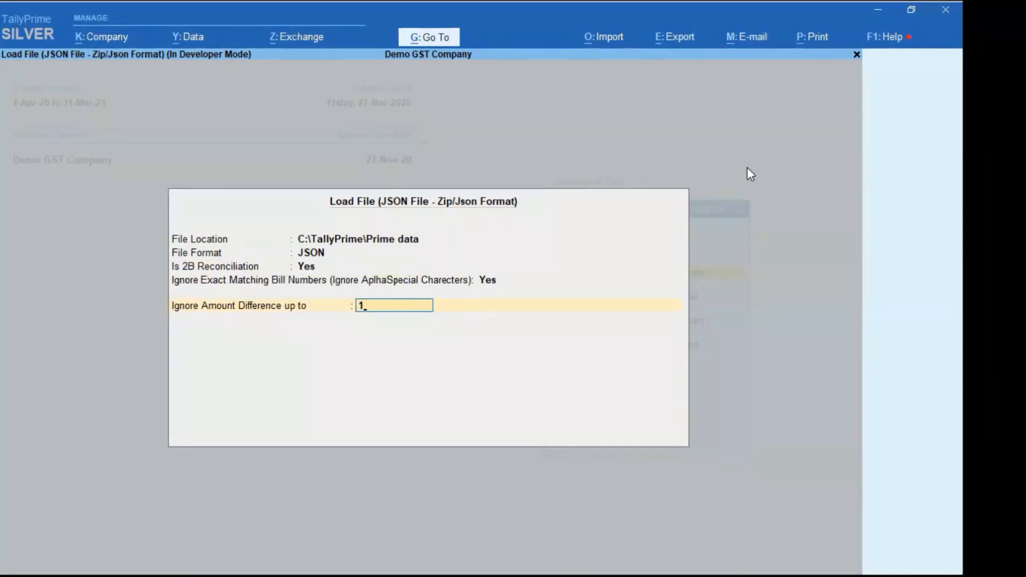
key("Return")
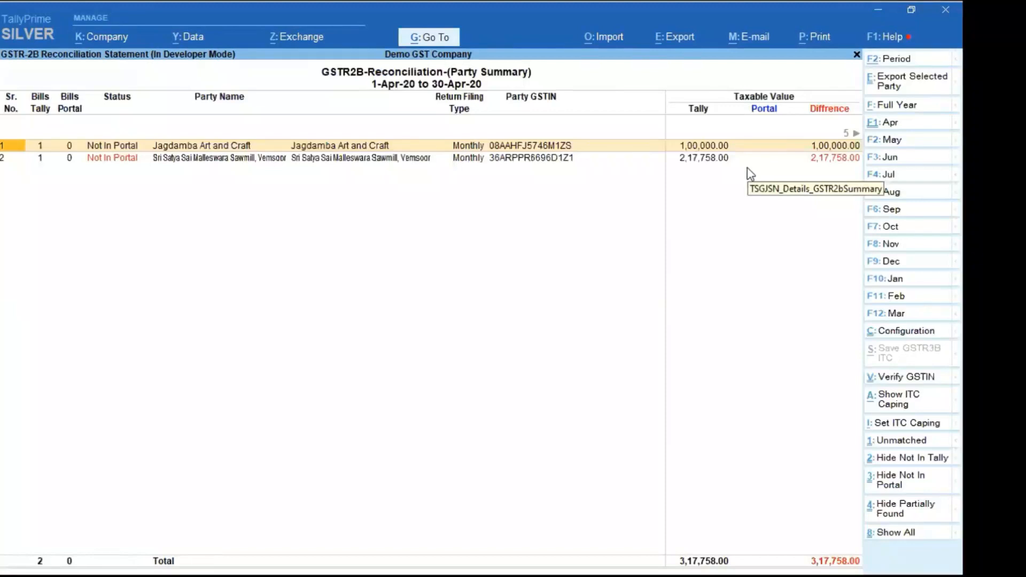
Show the GSTR-2B party summary for July 2020 and review the party rows.
left_click(899, 175)
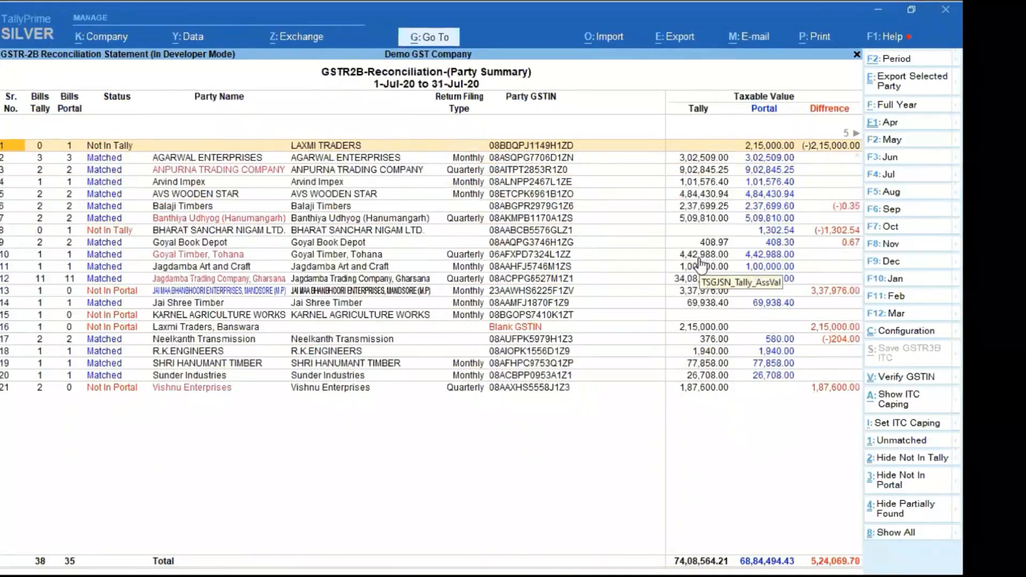
key("Down")
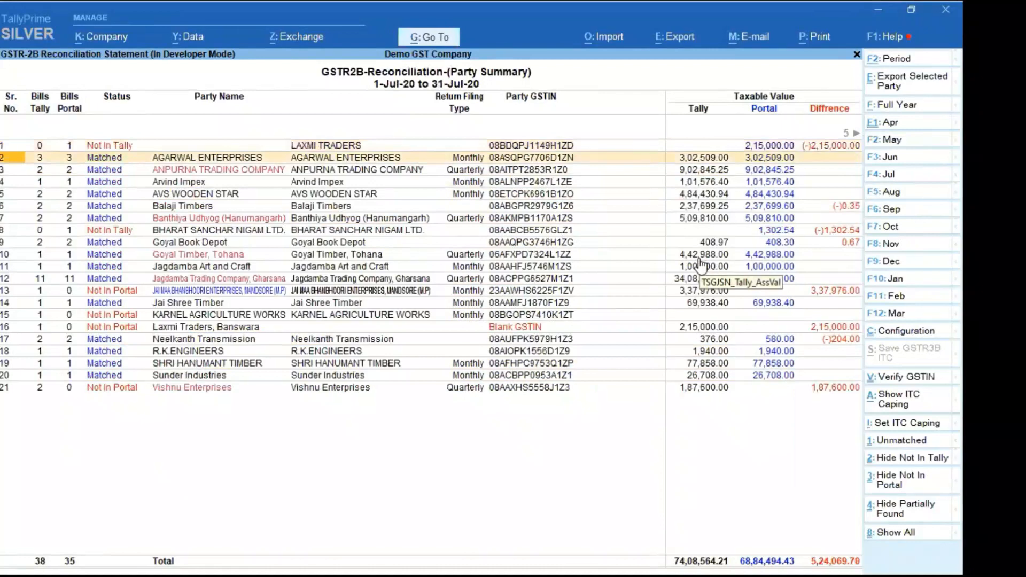
key("End")
key("Up")
key("Up")
key("Up")
key("Up")
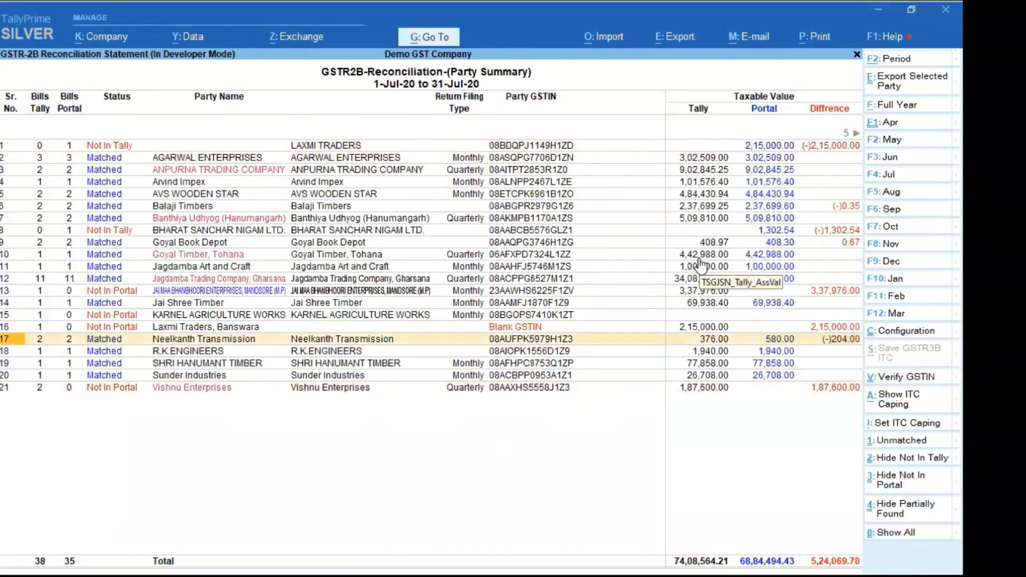
Restrict the July party summary to unmatched parties and return to showing all parties.
key("Home")
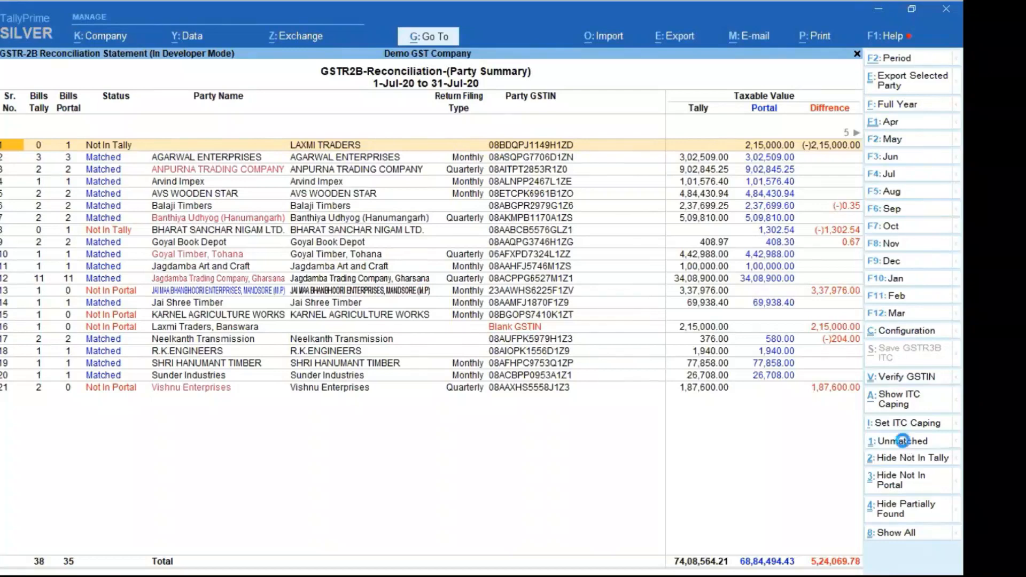
left_click(904, 441)
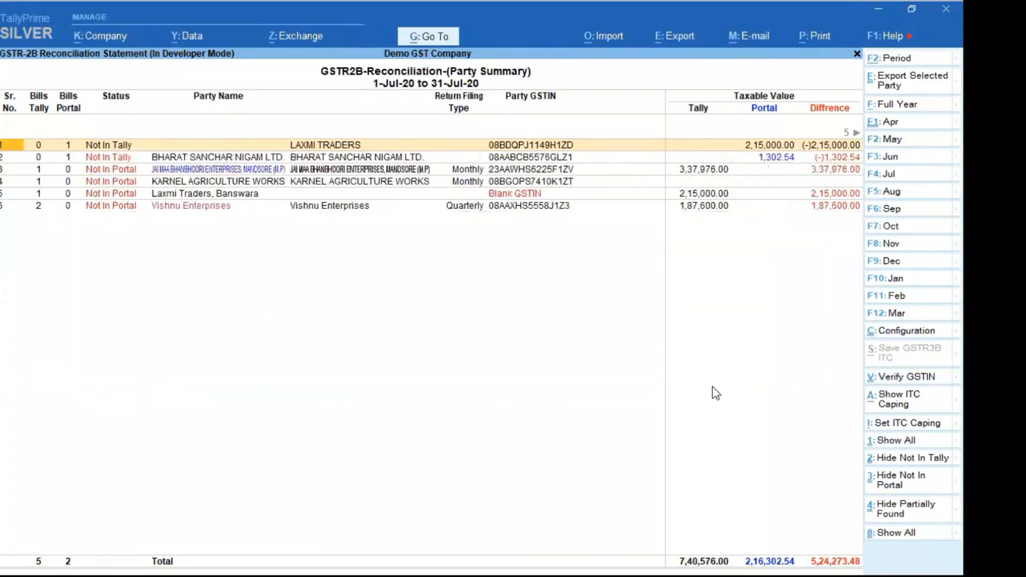
left_click(924, 445)
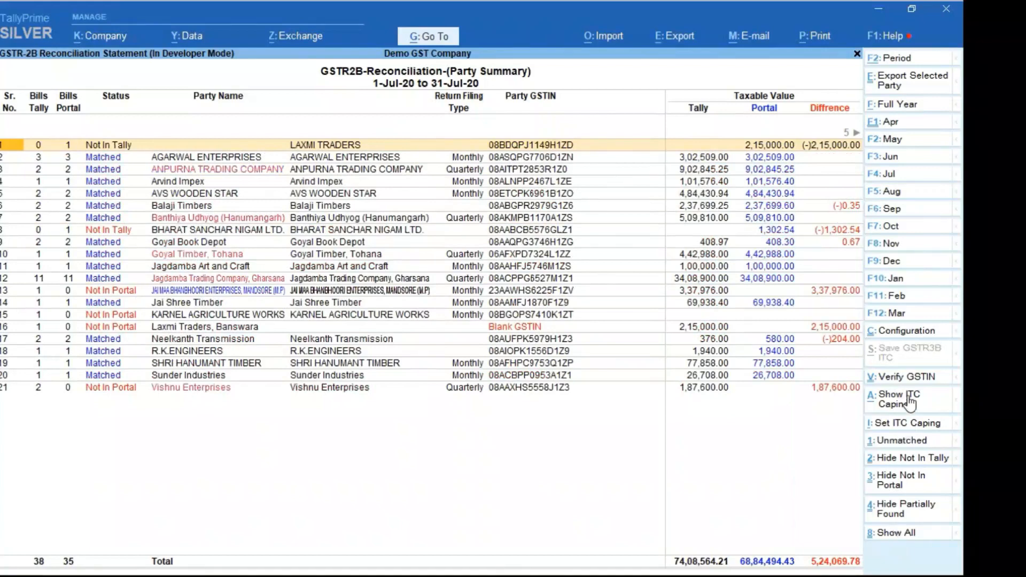
Configure the summary to show all parties with the status Matched, with the bill amount, taxable amount, IGST and Cess not hidden.
left_click(894, 334)
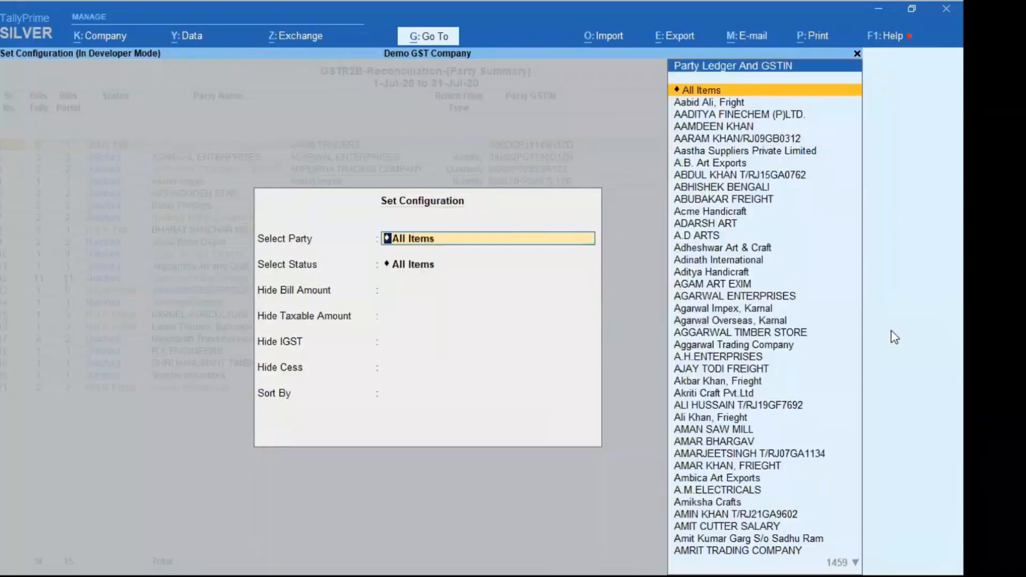
key("Return")
key("Down")
key("Down")
key("Down")
key("Down")
key("Down")
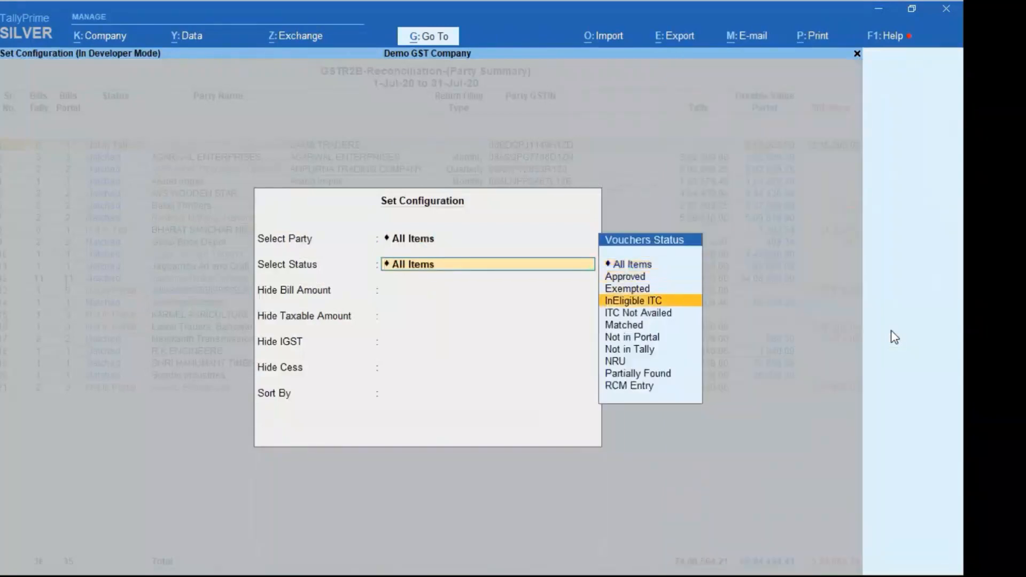
key("Return")
key("Return")
key("Return")
key("Return")
key("Return")
key("Return")
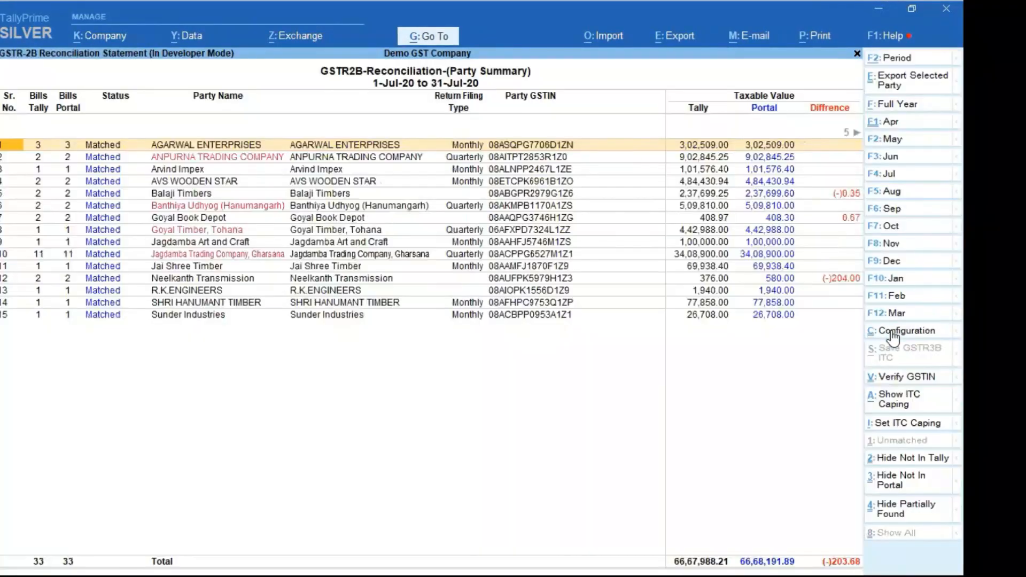
Set the summary's status filter back to All Items, keeping all parties selected.
left_click(894, 334)
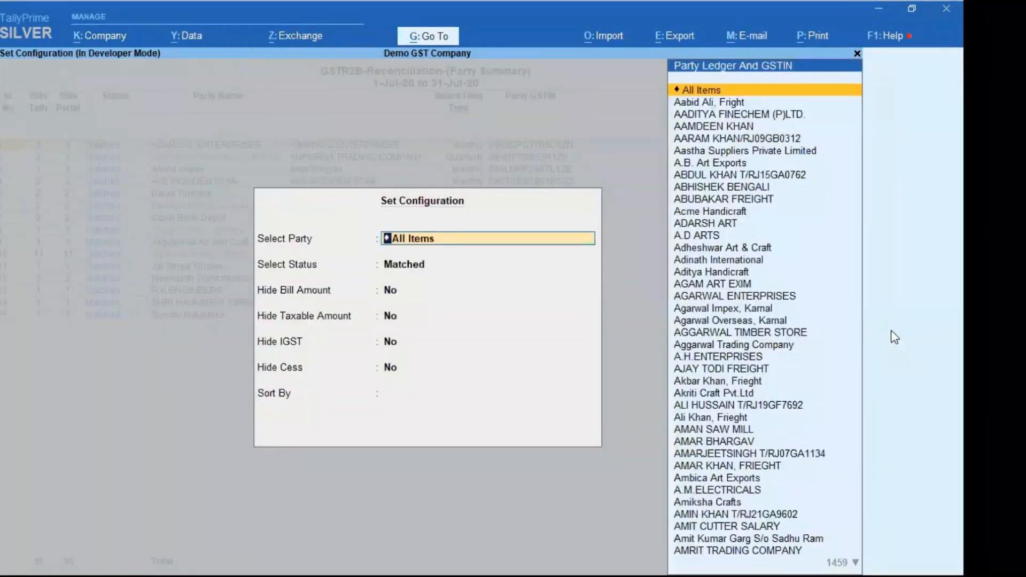
key("Return")
key("Up")
key("Up")
key("Up")
key("Up")
key("Up")
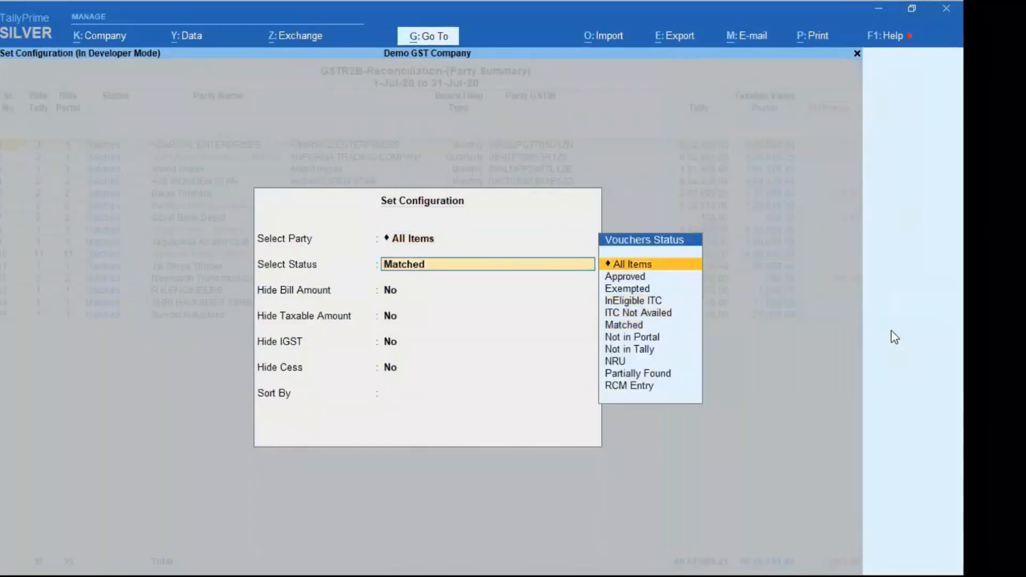
key("Return")
key("Return")
key("Return")
key("Return")
key("Return")
key("Return")
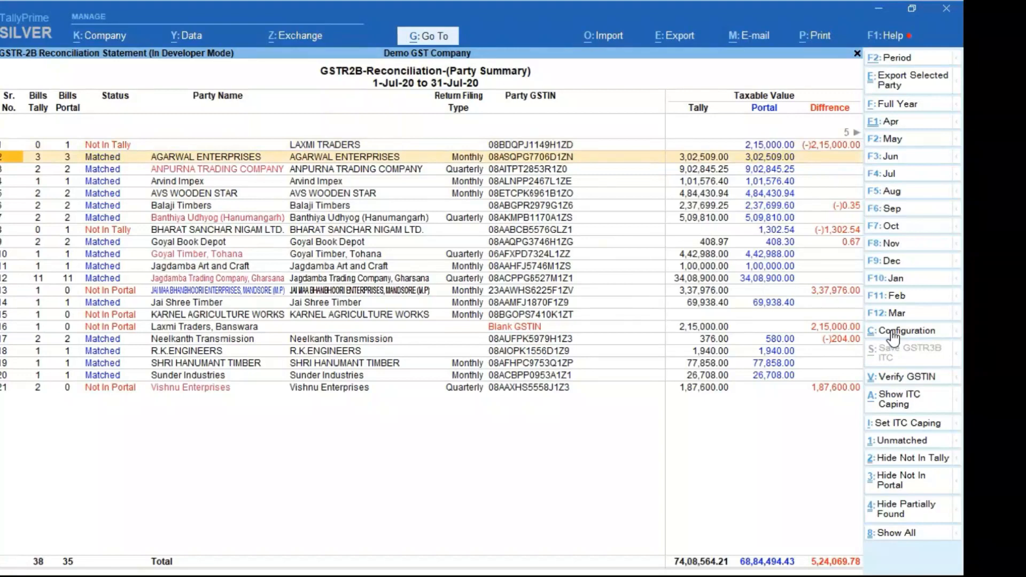
Open the bill-wise reconciliation of AGARWAL ENTERPRISES from the July summary.
key("Down")
key("Up")
left_click(891, 331)
key("Return")
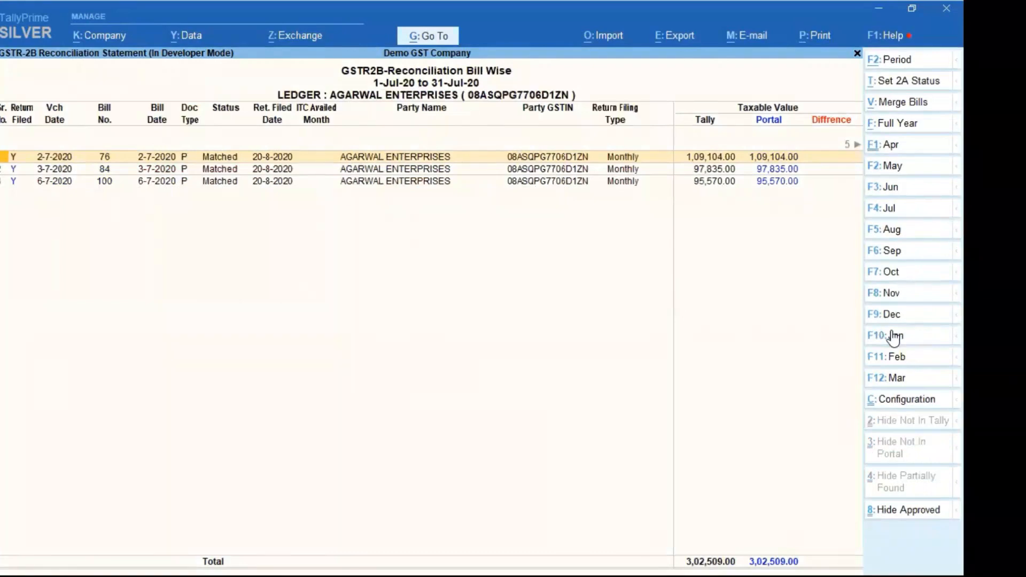
Examine the bill-wise columns of AGARWAL ENTERPRISES, including the taxable value and IGST amount comparisons.
key("Right")
key("Right")
key("Right")
key("Right")
key("Right")
key("Right")
key("Right")
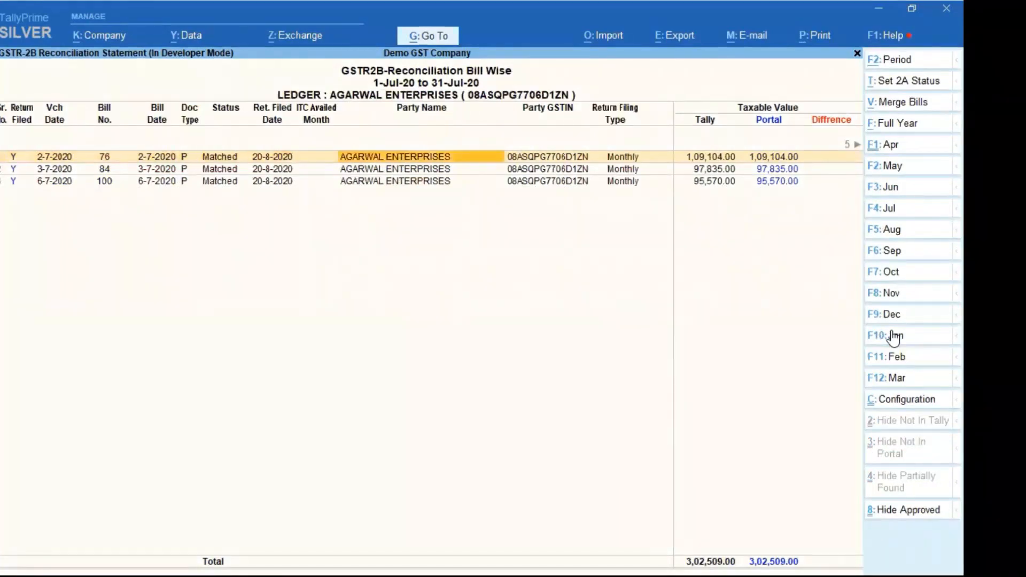
key("Left")
key("Left")
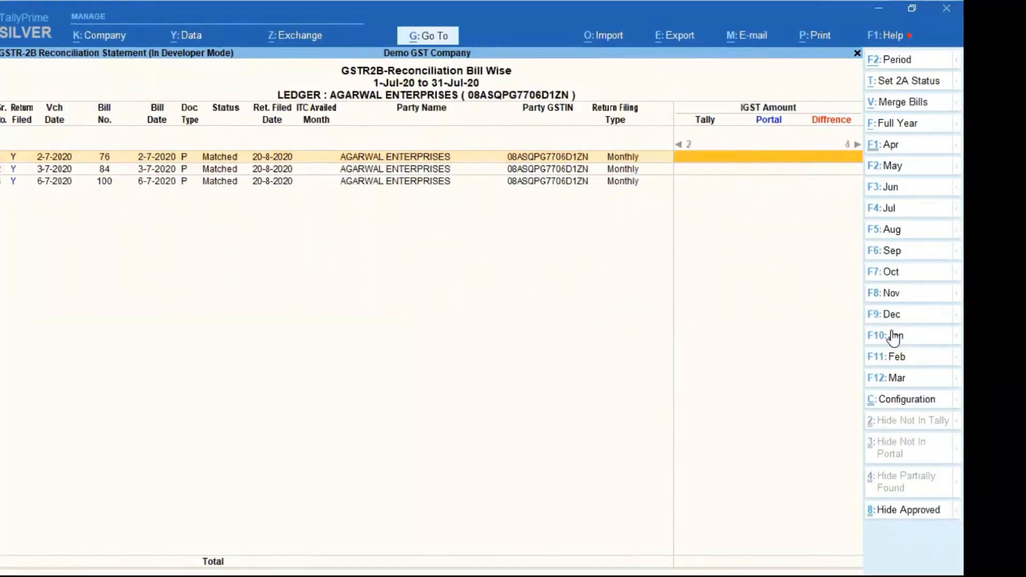
Return from the bill-wise view and examine the July party summary's statuses and taxable value differences down to Neelkanth Transmission.
key("Escape")
key("Down")
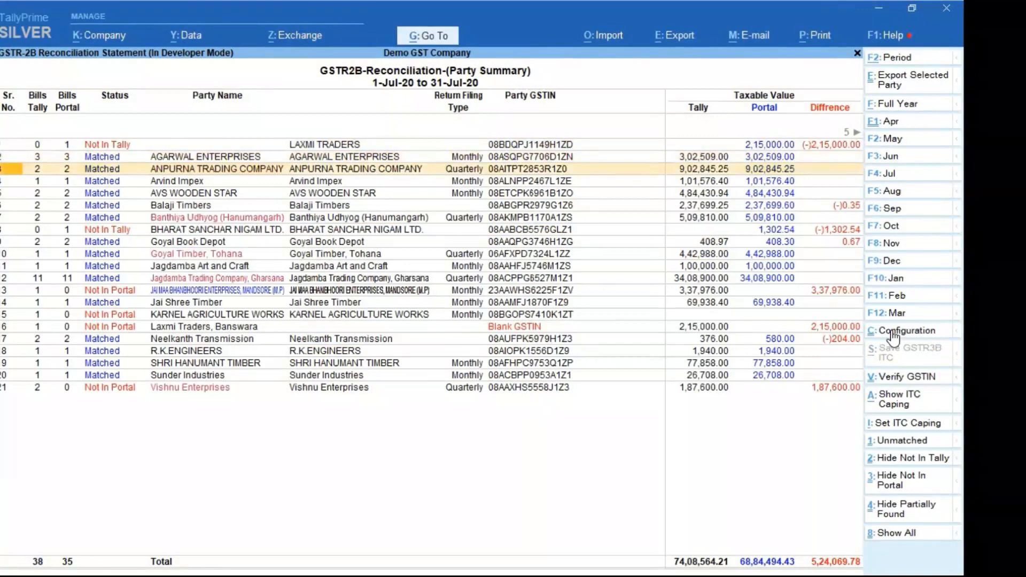
key("Down")
key("Down")
key("Down")
key("Down")
key("Down")
key("Down")
key("Down")
key("Down")
key("Down")
key("Down")
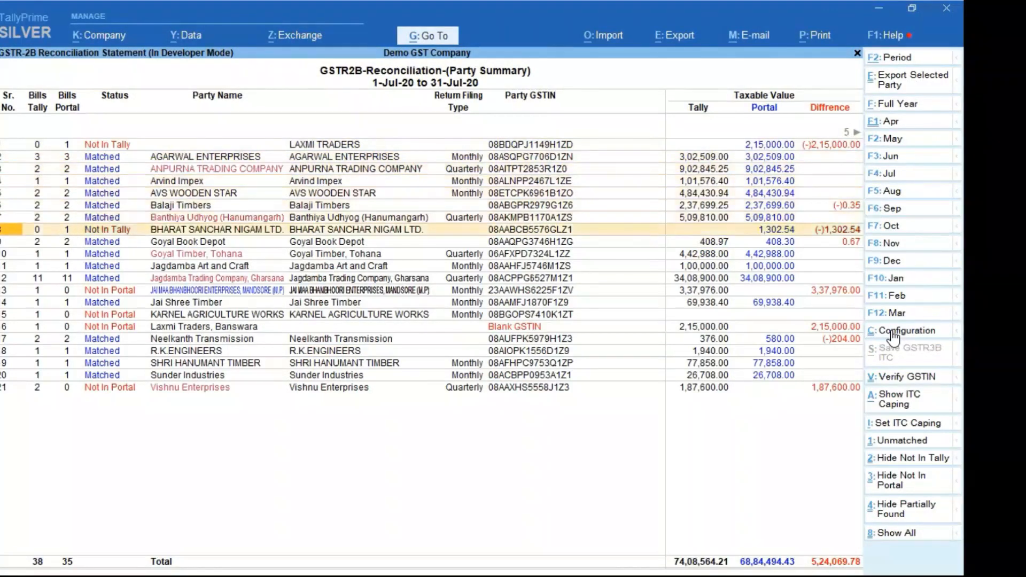
key("Down")
key("Down")
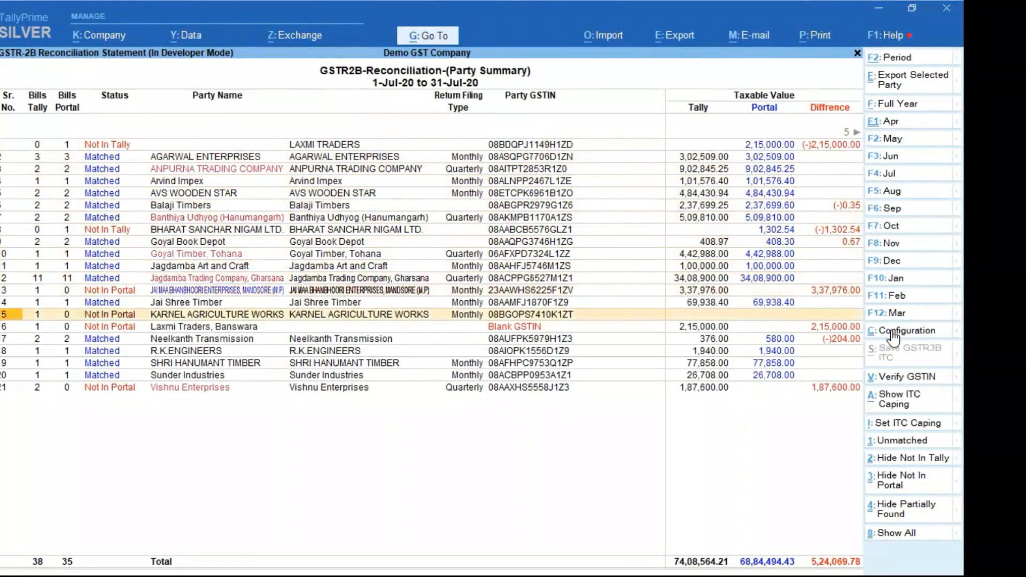
key("Down")
key("Down")
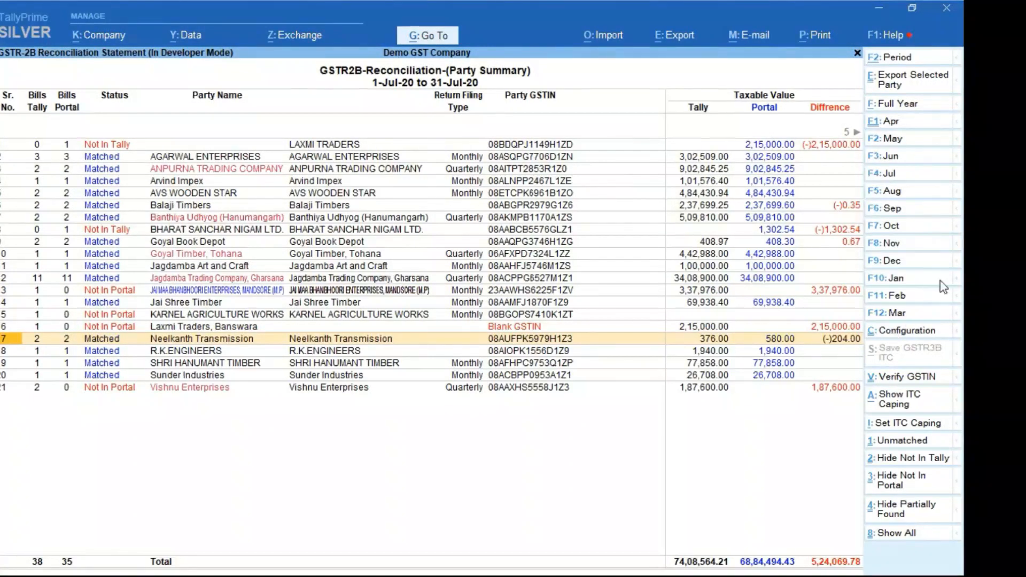
Restrict the July party summary to unmatched parties only and go to the LAXMI TRADERS entry.
left_click(921, 439)
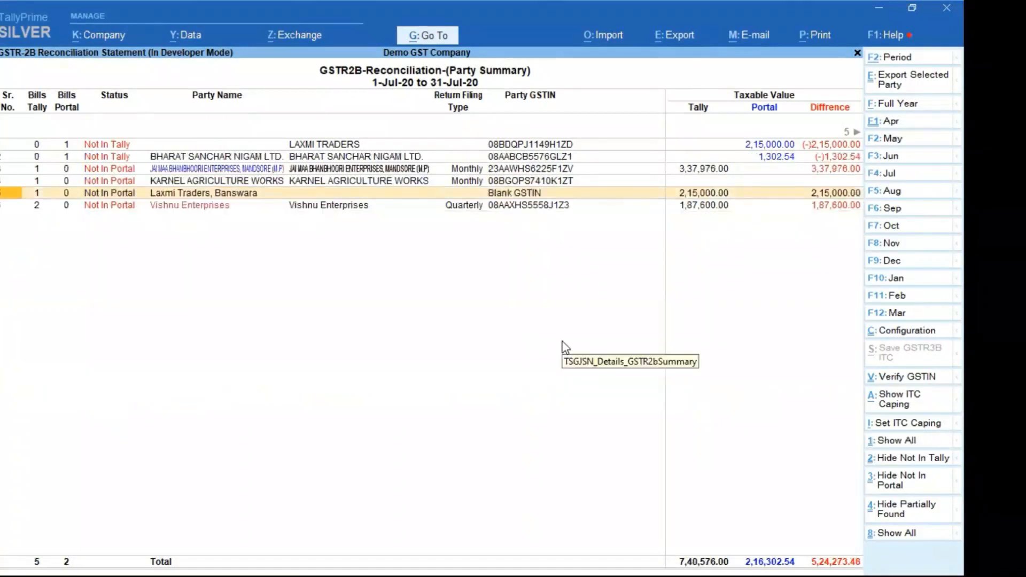
key("Up")
key("Up")
key("Up")
key("Up")
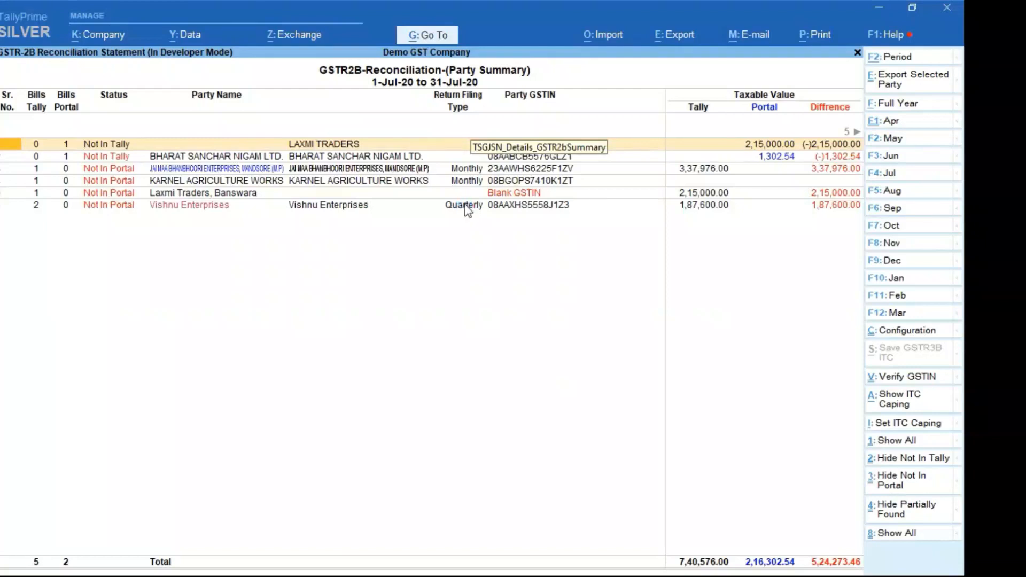
key("Return")
key("Escape")
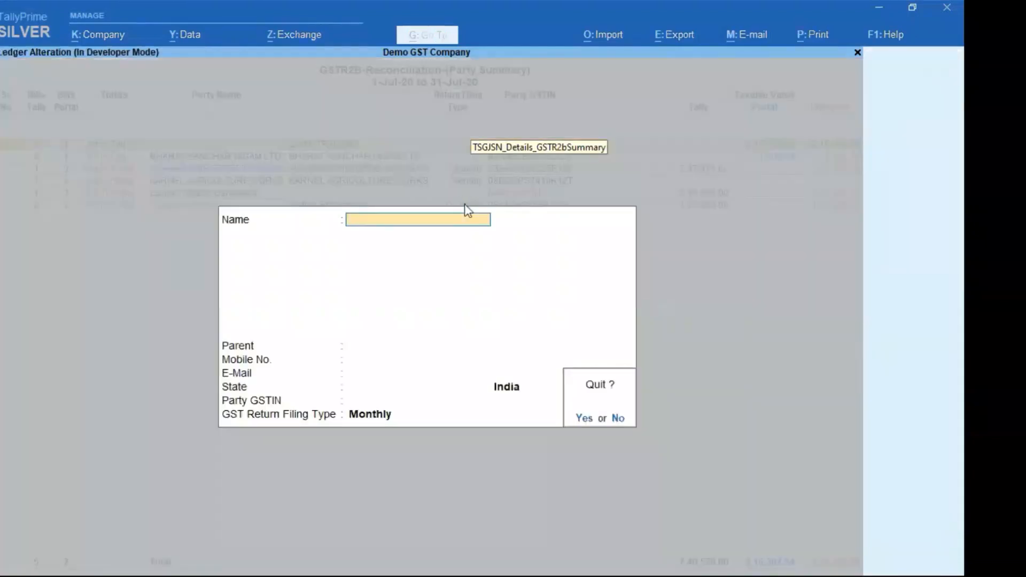
key("y")
key("y")
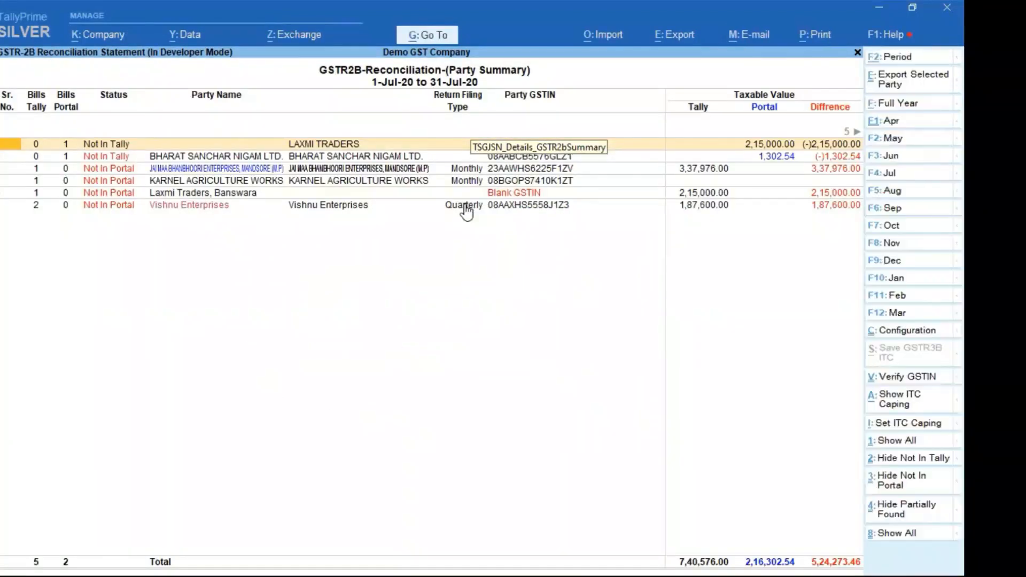
Review the BHARAT SANCHAR NIGAM LTD. ledger details through the GST return filing type, leaving without updating the GSTIN in voucher entries.
key("Down")
key("ctrl+Return")
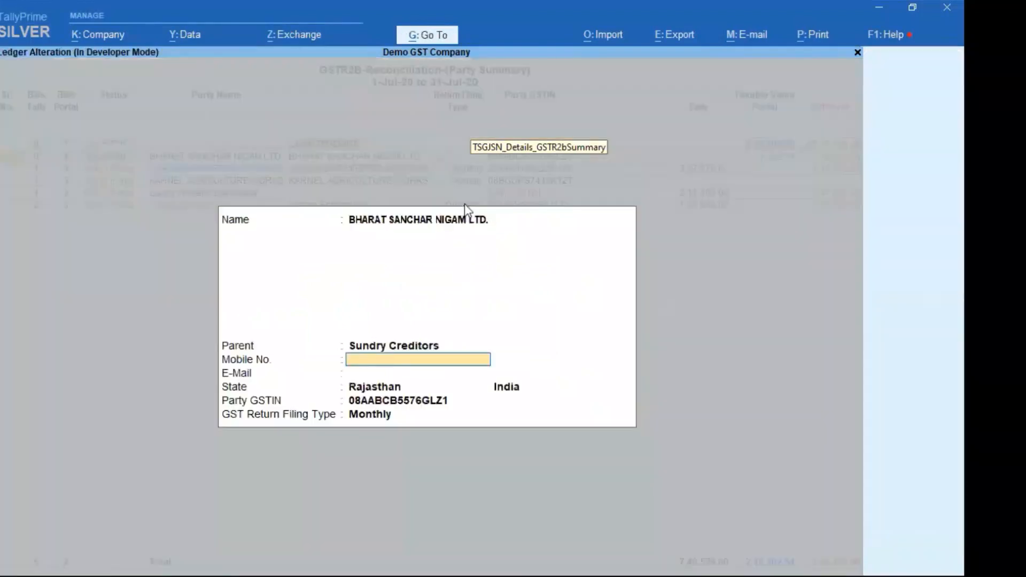
key("Return")
key("Return")
key("Return")
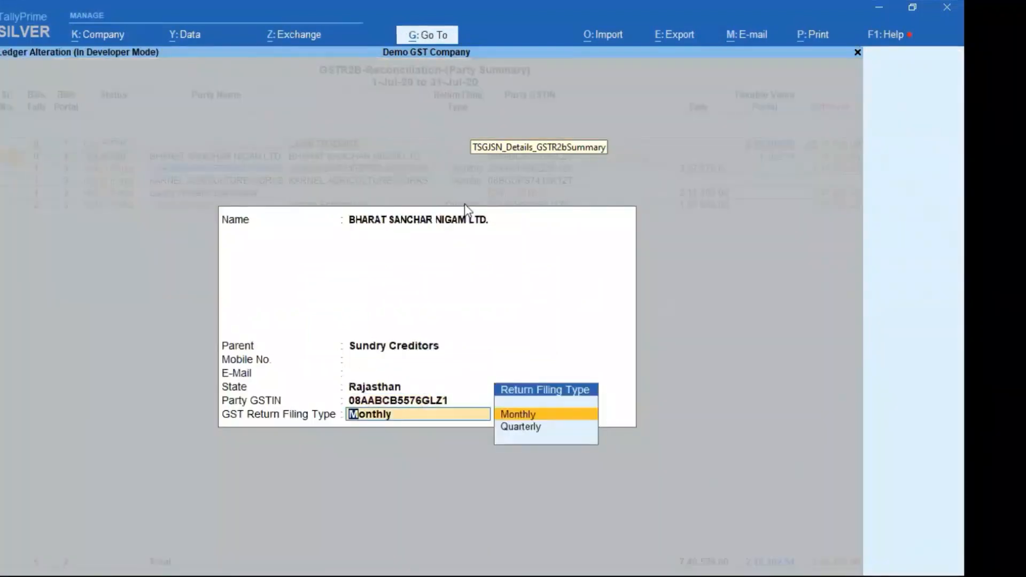
key("Escape")
key("Escape")
key("Return")
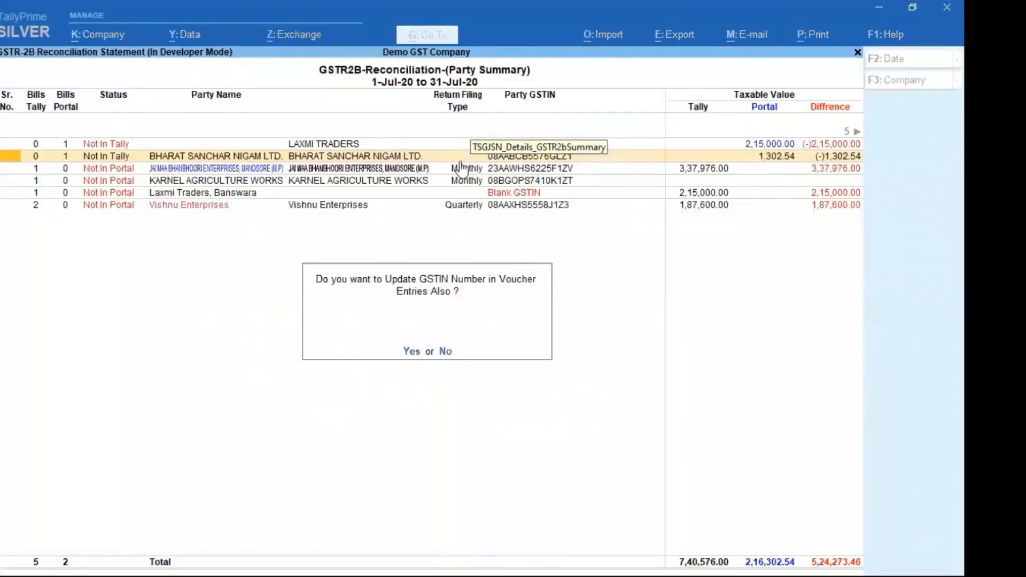
key("Escape")
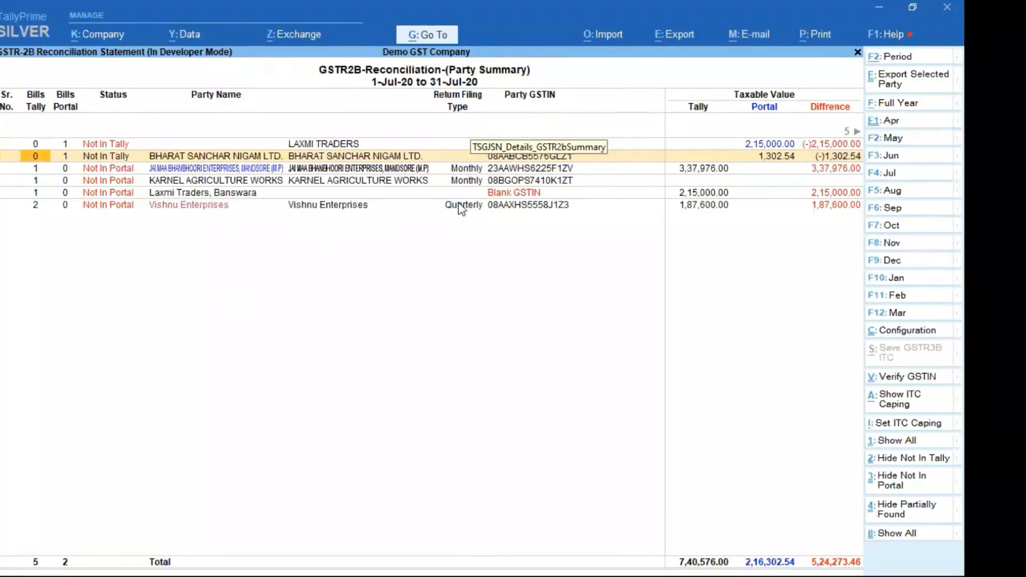
Load the GSTR-2B Reconciliation Detailed report from C:\TallyPrime\Prime data in JSON format, ignoring amount differences up to 1.
key("Escape")
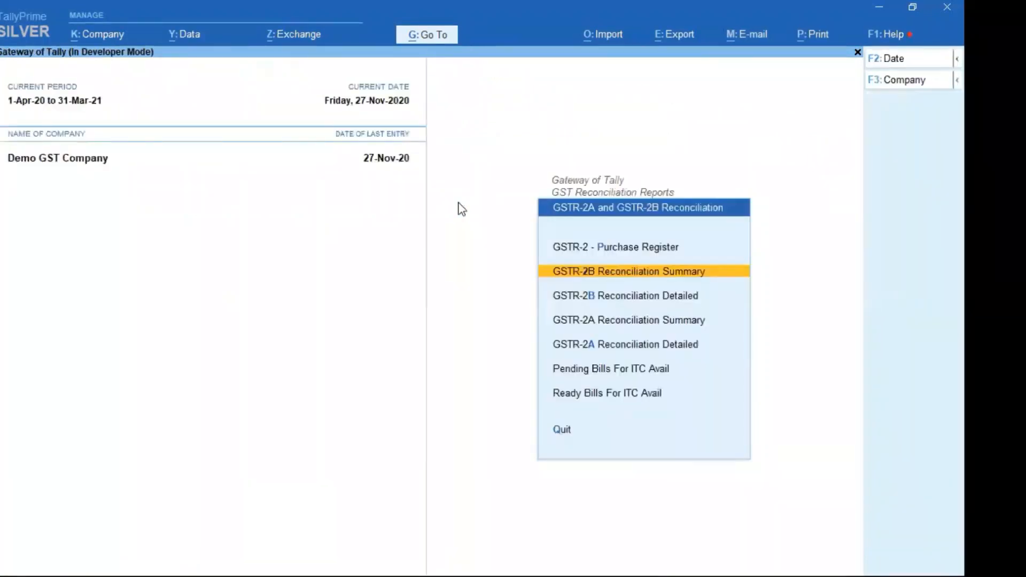
key("Down")
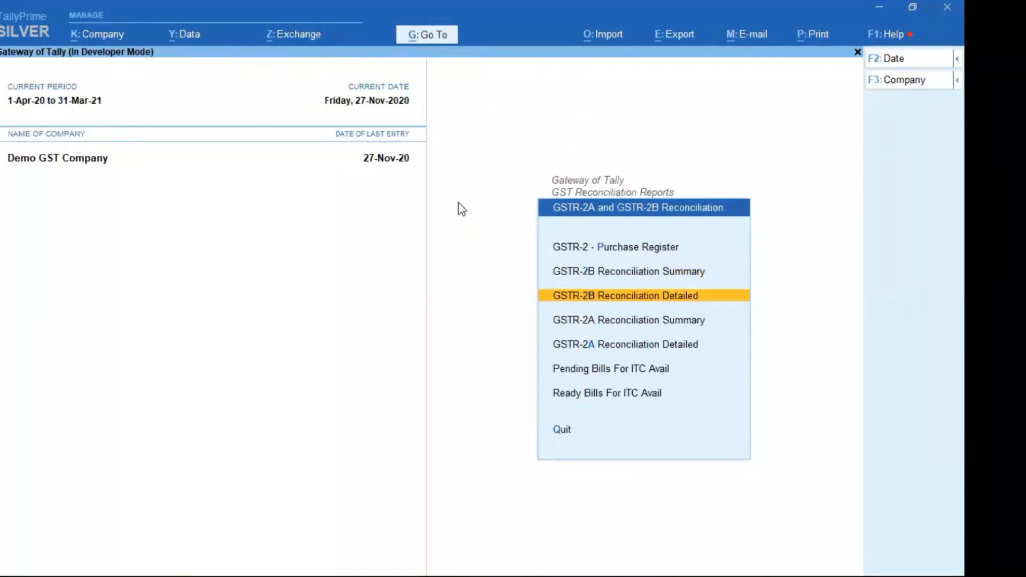
key("Return")
key("Return")
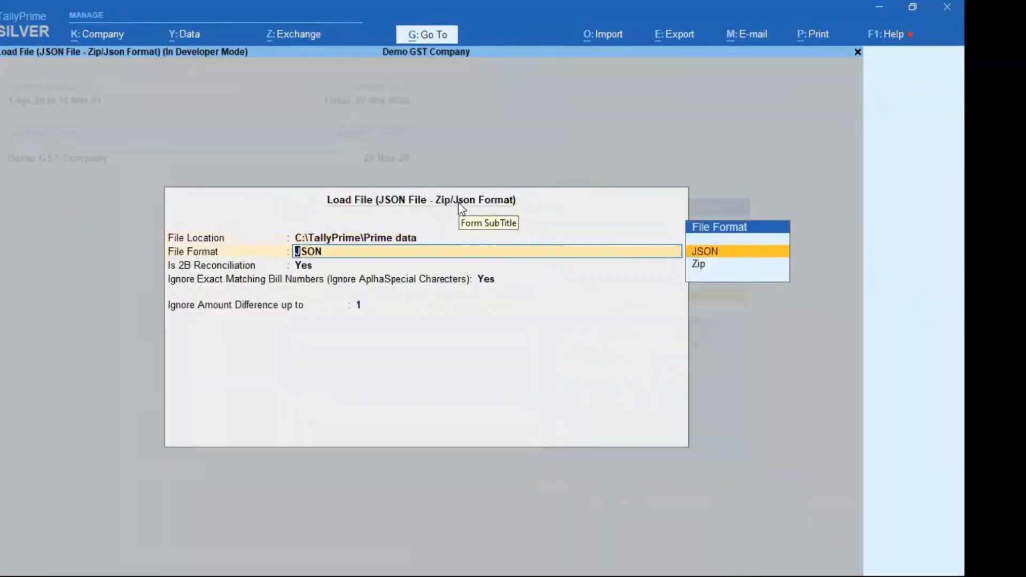
key("Return")
key("Return")
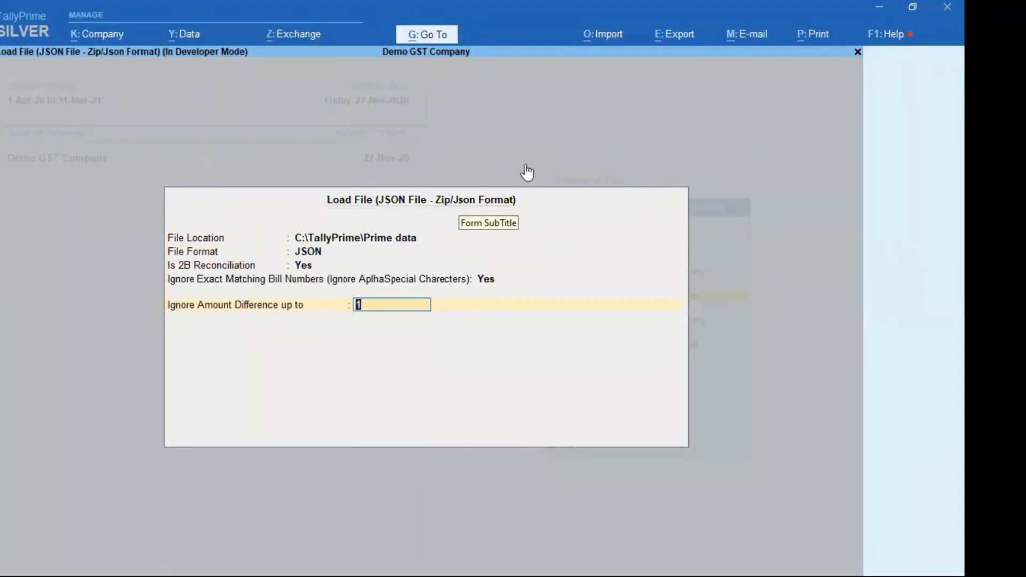
key("Return")
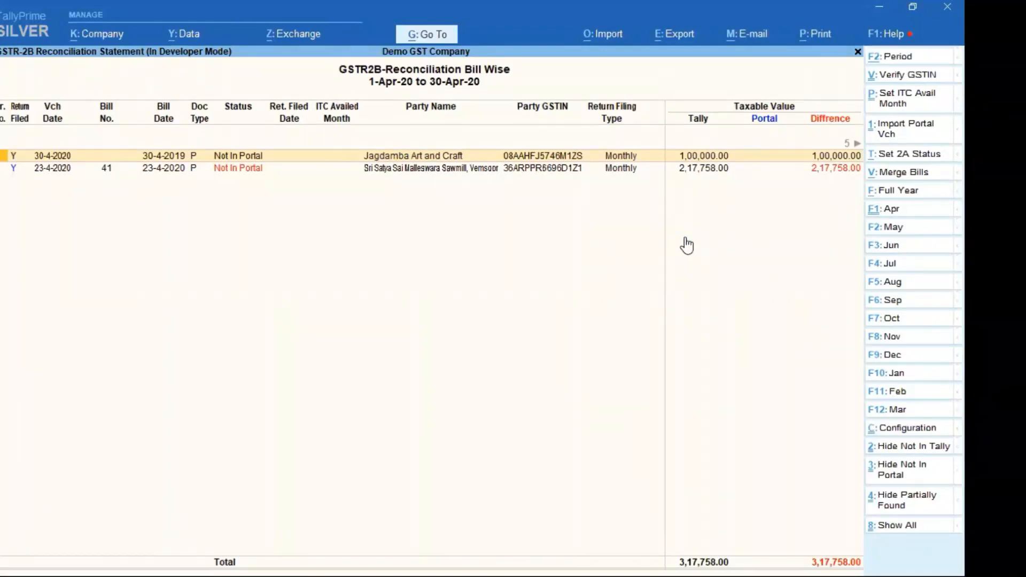
Show the detailed report for July 2020 and examine its bills from first to last, comparing Tally and portal values.
key("End")
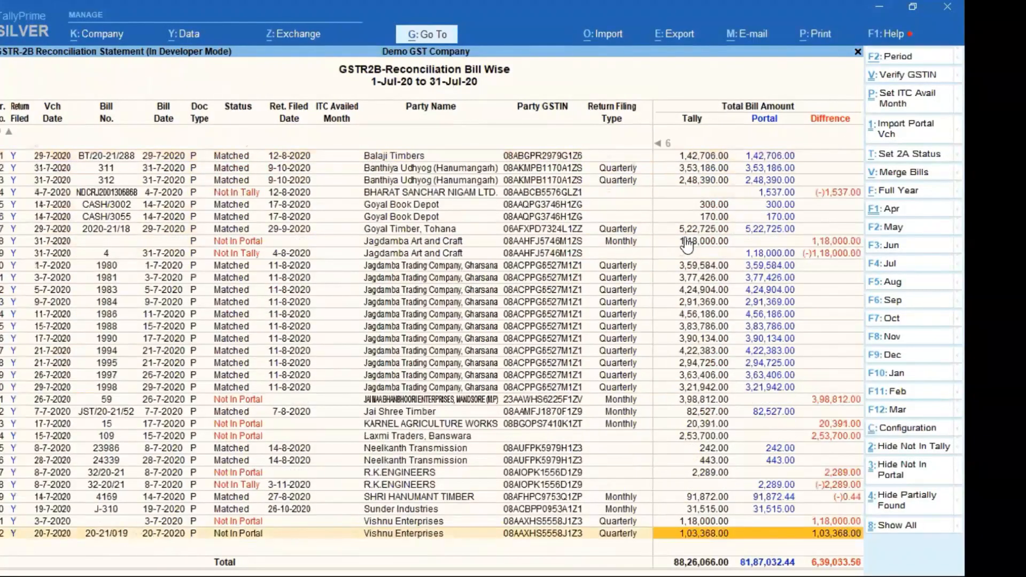
key("Home")
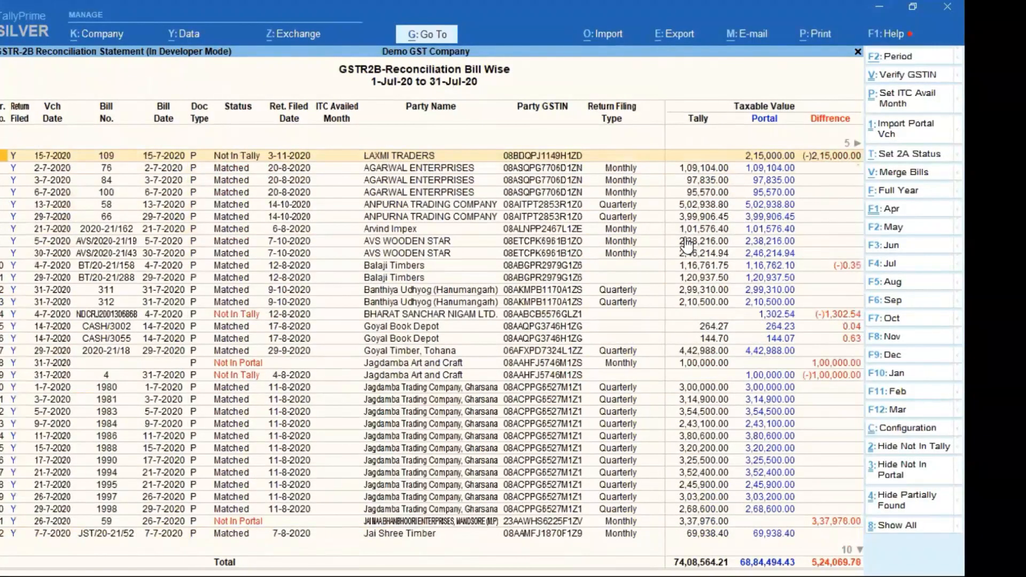
key("Down")
key("Down")
key("Down")
key("Down")
key("Down")
key("Down")
key("Down")
key("Down")
key("Down")
key("Down")
key("Down")
key("Down")
key("Down")
key("Down")
key("Down")
key("Down")
key("Down")
key("Down")
key("Down")
key("Down")
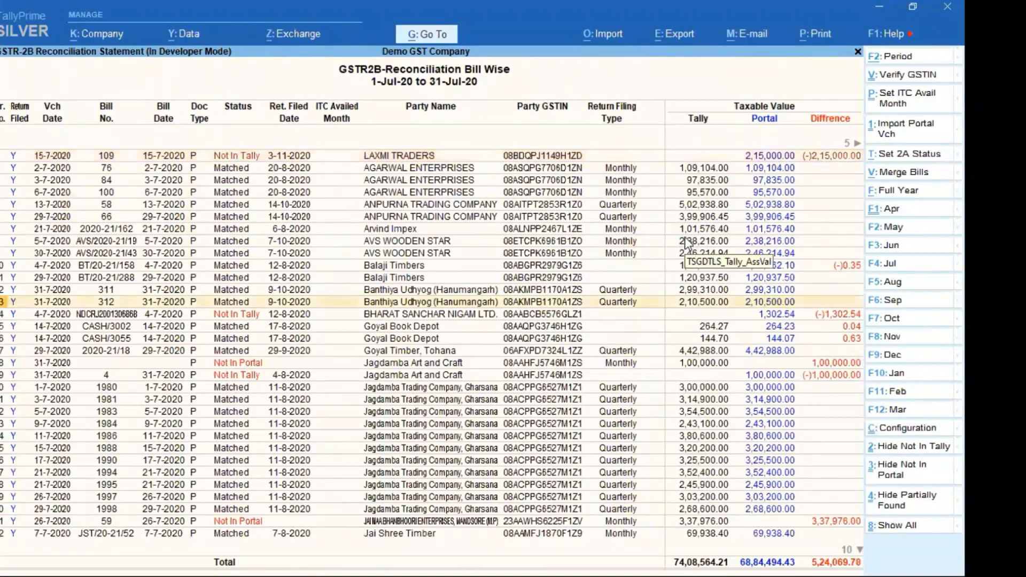
key("Down")
key("Down")
key("Down")
key("Down")
key("Down")
key("Down")
key("Down")
key("Down")
key("Down")
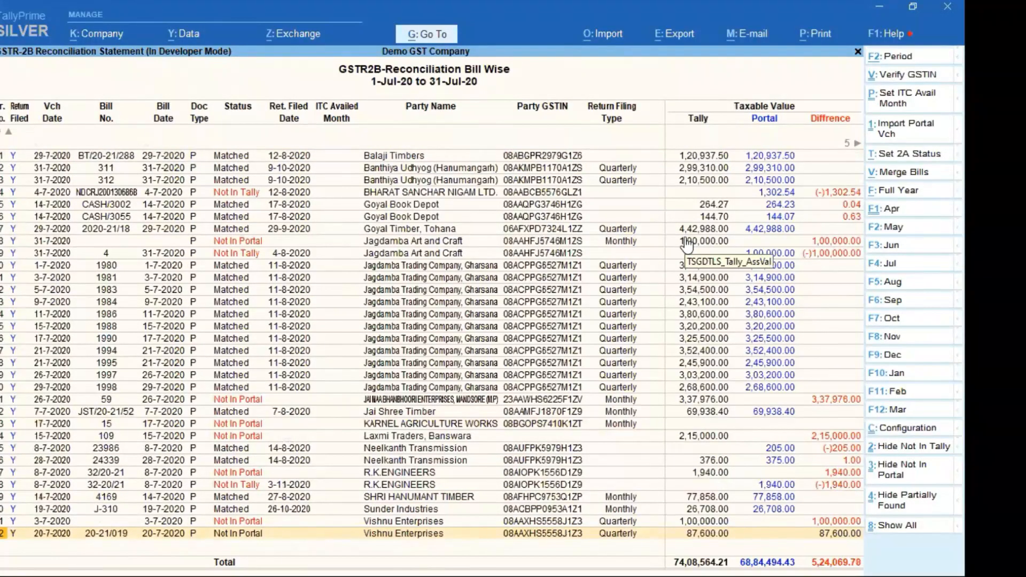
Merge the two Jagdamba Art and Craft bills dated 31-7-2020, one Not In Portal and one Not In Tally, updating the entry.
key("Up")
key("Up")
key("Up")
key("Up")
key("Up")
key("Up")
key("Up")
key("Up")
key("Up")
key("Up")
key("Up")
key("Up")
key("Up")
key("Up")
key("Up")
key("Up")
key("Up")
key("Up")
key("Up")
key("Up")
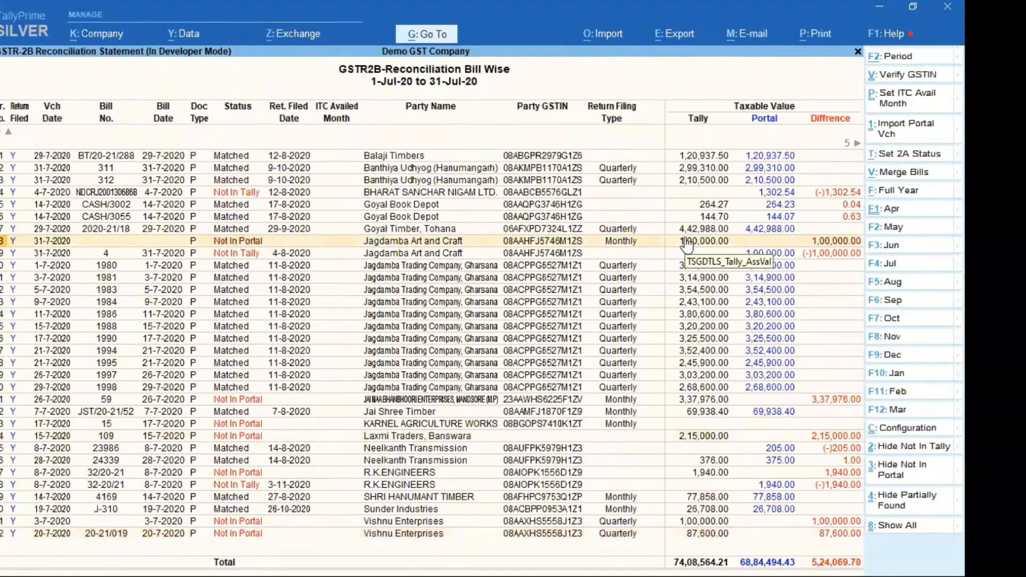
key("shift+Down")
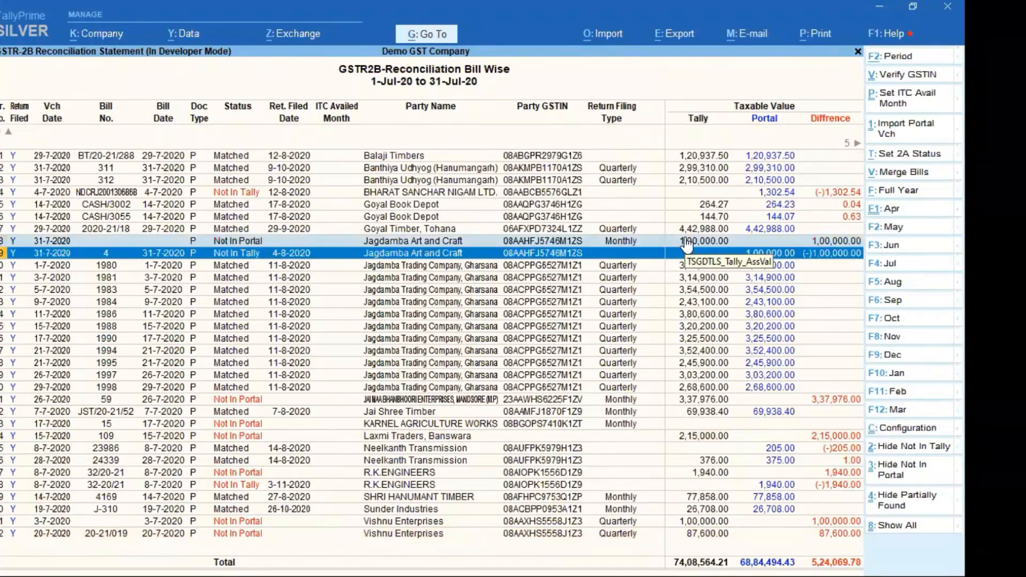
key("shift+Up")
key("shift+Down")
key("shift+Up")
key("shift+Down")
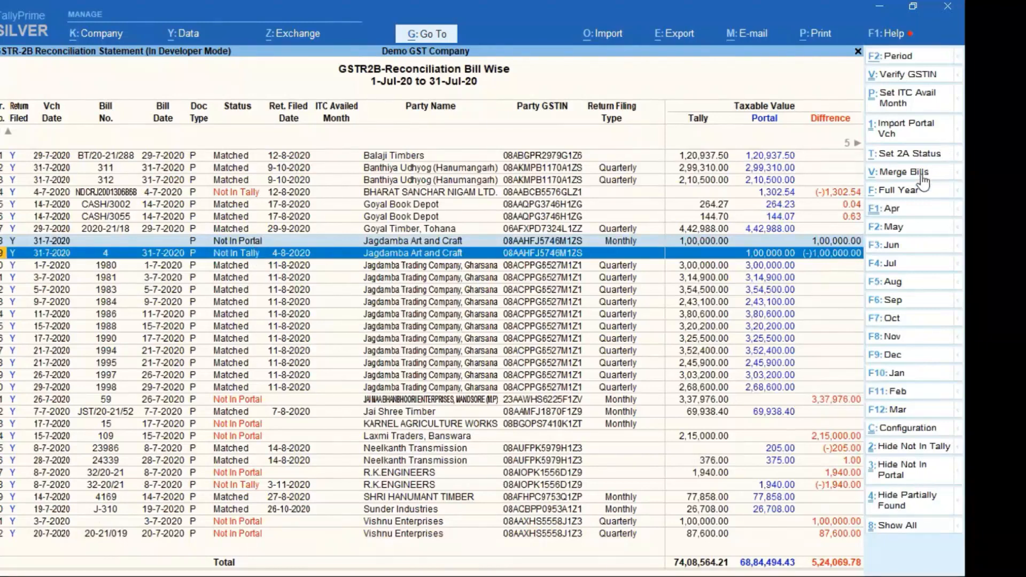
left_click(903, 172)
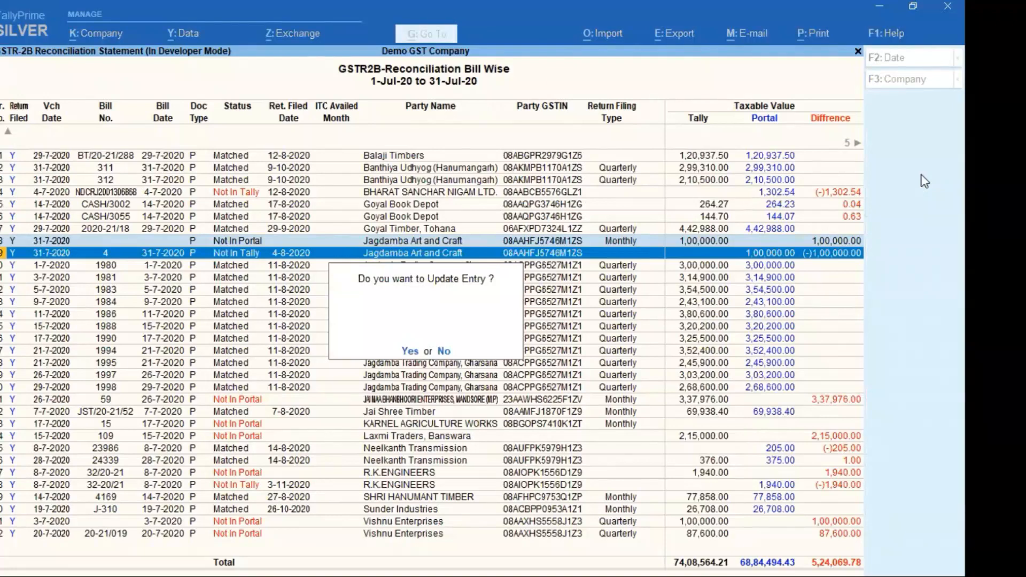
key("y")
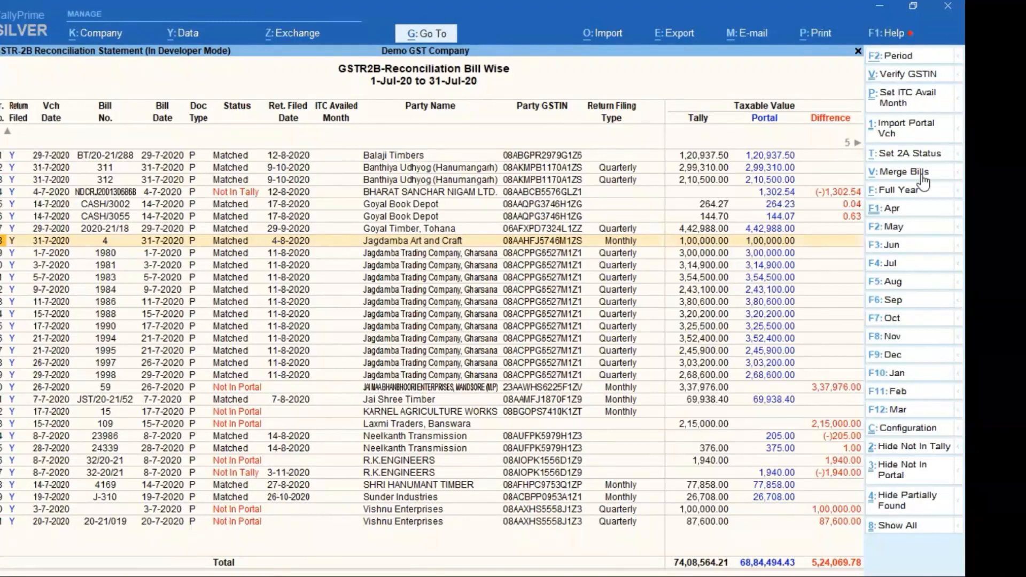
Merge the R.K.ENGINEERS bills 32/20-21 and 32-20/21 dated 8-7-2020, updating the entry.
key("Down")
key("Down")
key("Down")
key("Down")
key("Down")
key("Down")
key("Down")
key("Down")
key("Down")
key("Down")
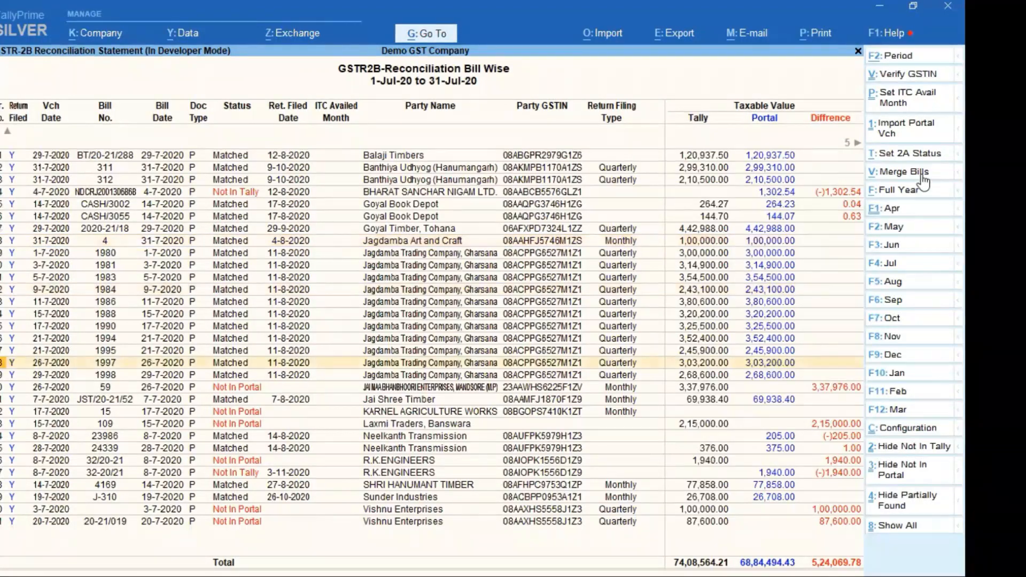
key("Down")
key("Down")
key("Down")
key("Down")
key("Down")
key("Down")
key("Down")
key("Down")
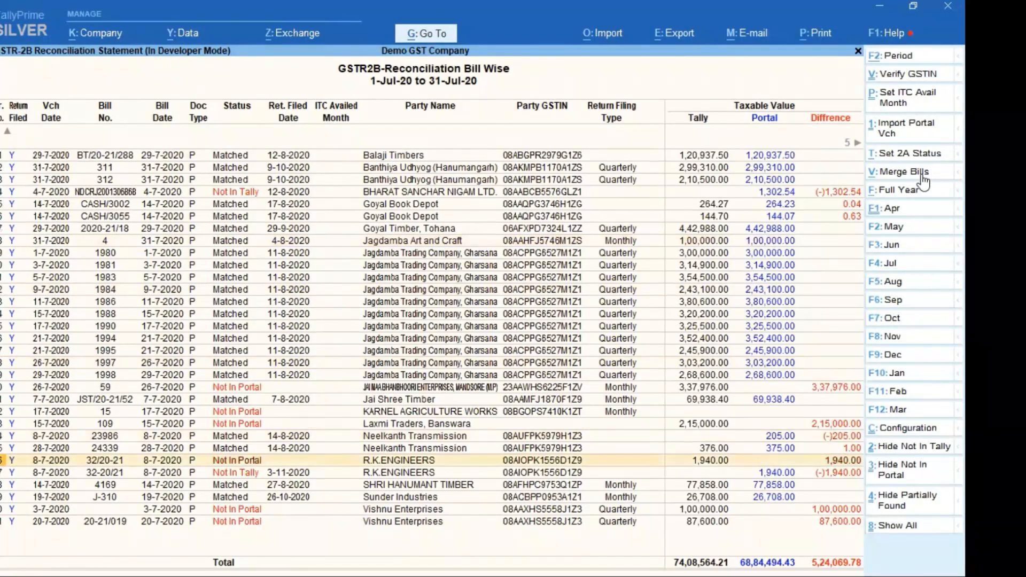
key("space")
key("Down")
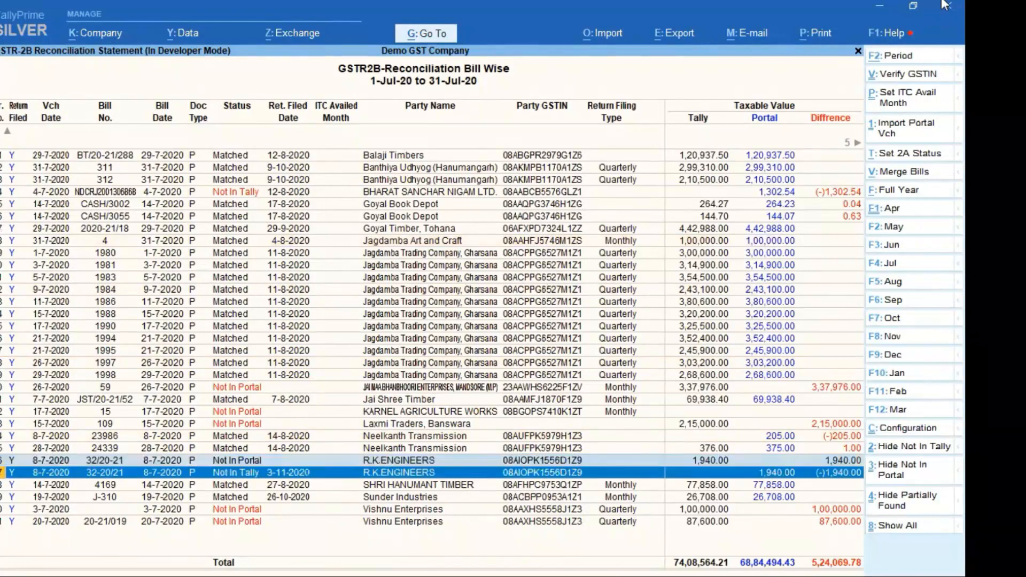
left_click(910, 172)
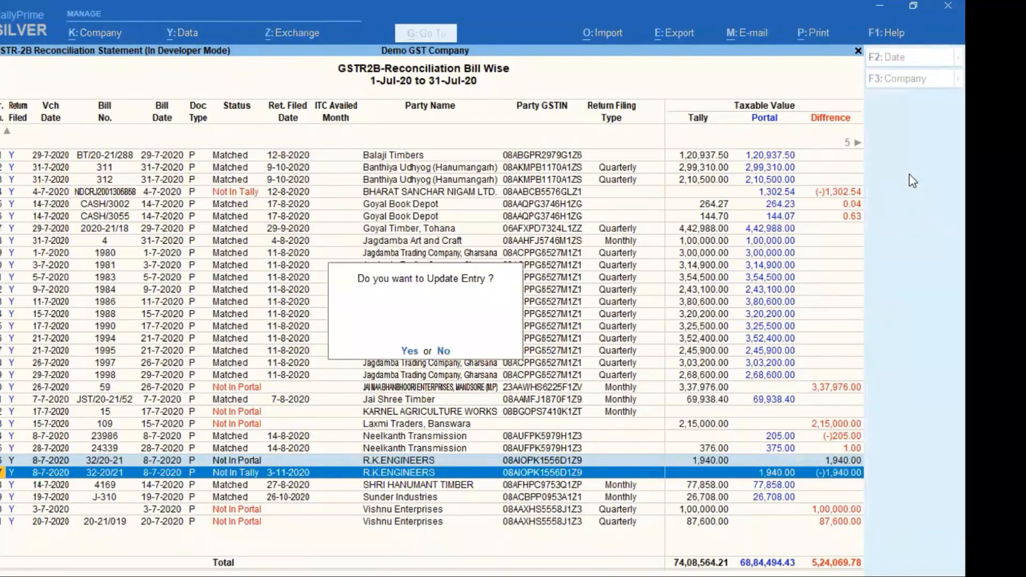
key("Return")
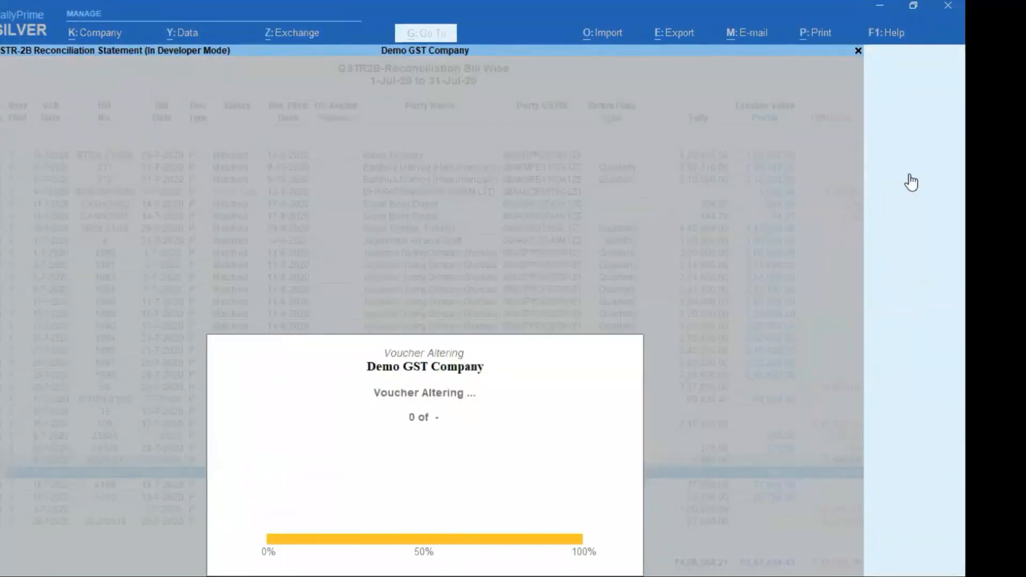
Examine the bill amounts and taxable values of the last July bills, including the Vishnu Enterprises bill dated 3-7-2020.
key("End")
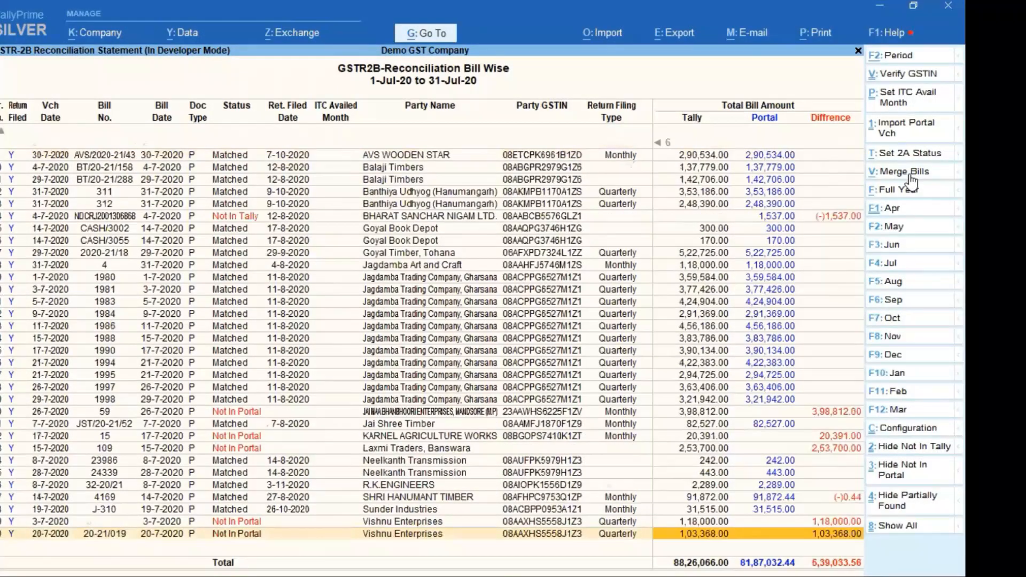
key("Up")
key("Up")
key("Up")
key("Up")
key("Up")
key("Up")
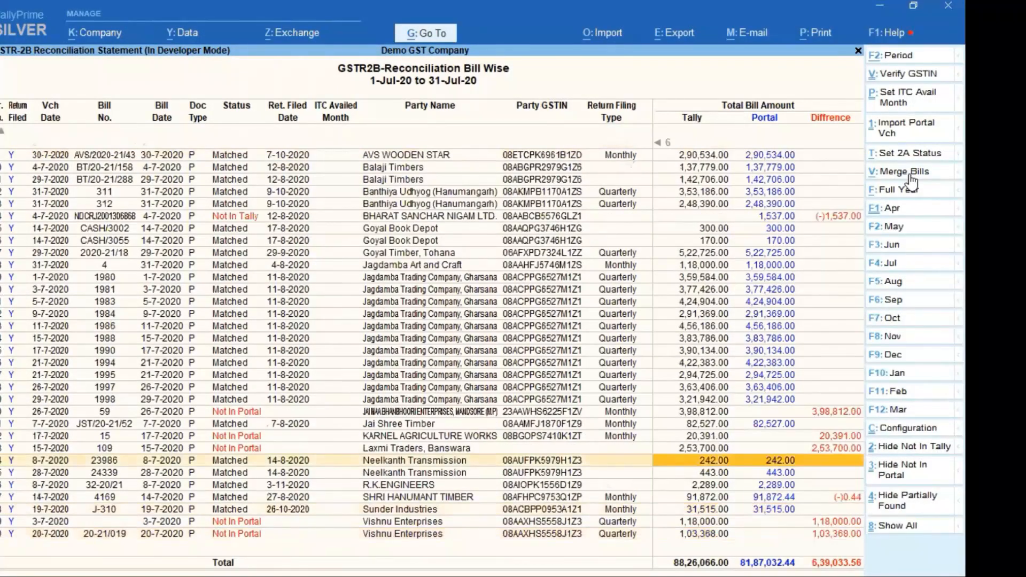
key("End")
key("Up")
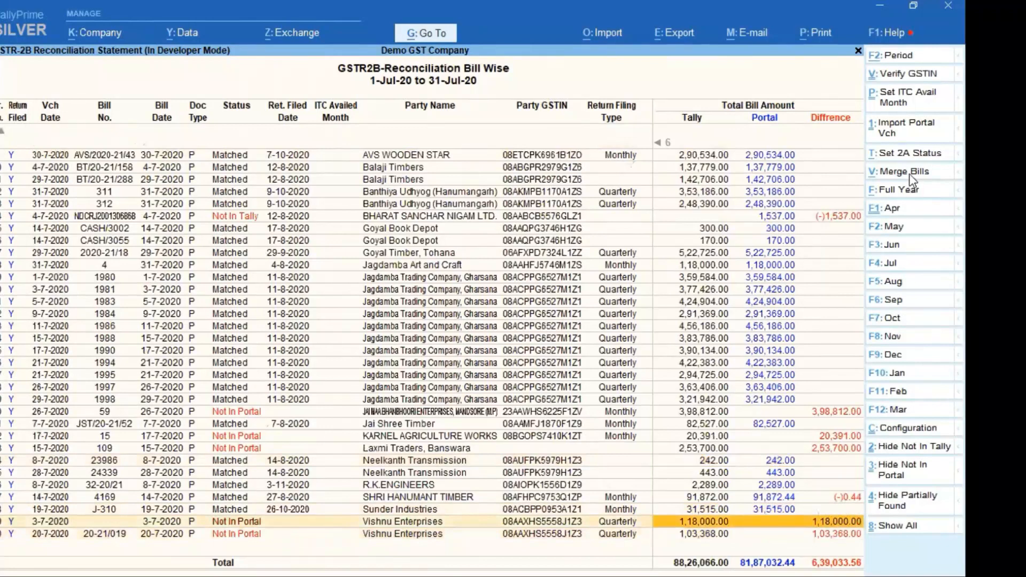
key("Left")
key("Left")
key("Left")
key("Left")
key("Left")
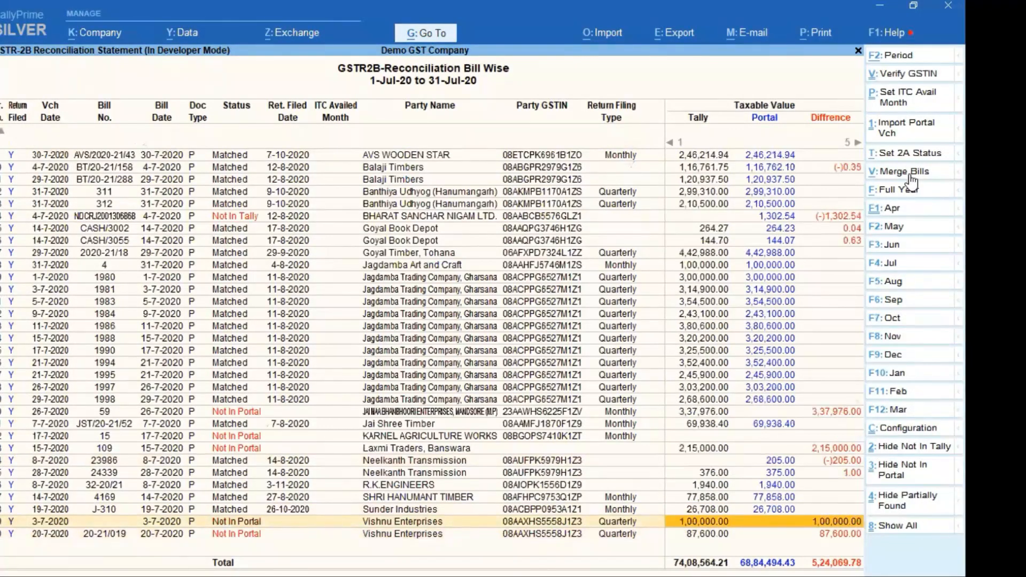
Open the portal voucher entry for the Not In Tally BHARAT SANCHAR NIGAM LTD. bill dated 4-7-2020 and accept its party name.
key("Left")
key("Home")
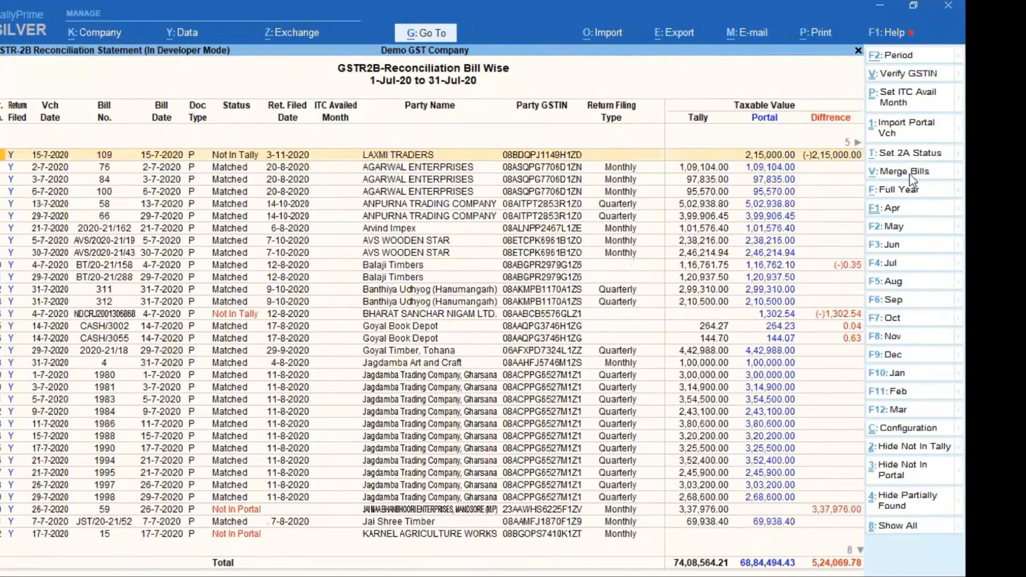
key("End")
key("Right")
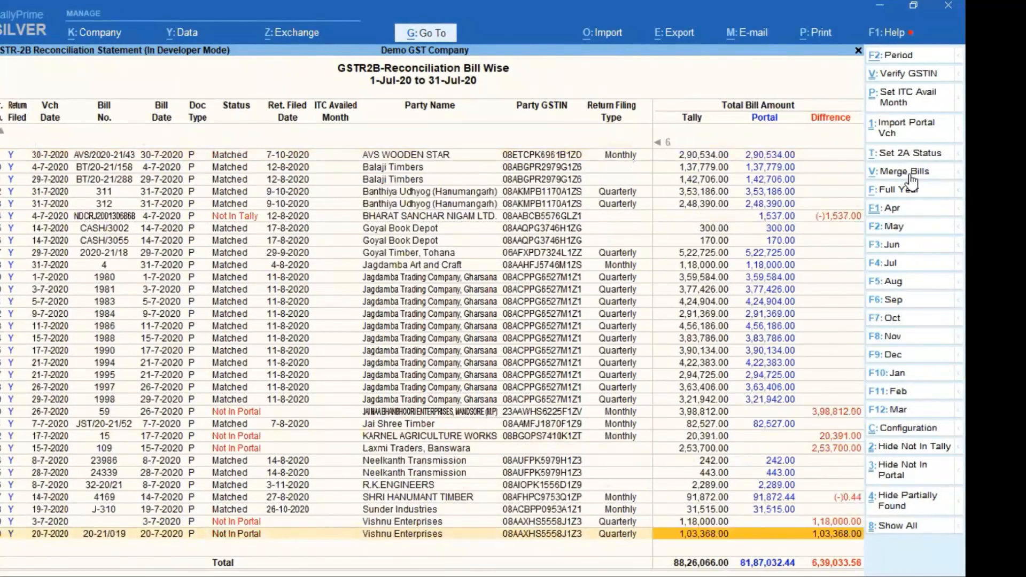
key("Up")
key("Up")
key("Up")
key("Up")
key("Up")
key("Up")
key("Up")
key("Up")
key("Up")
key("Up")
key("Up")
key("Up")
key("Up")
key("Up")
key("Up")
key("Up")
key("Up")
key("Up")
key("Up")
key("Up")
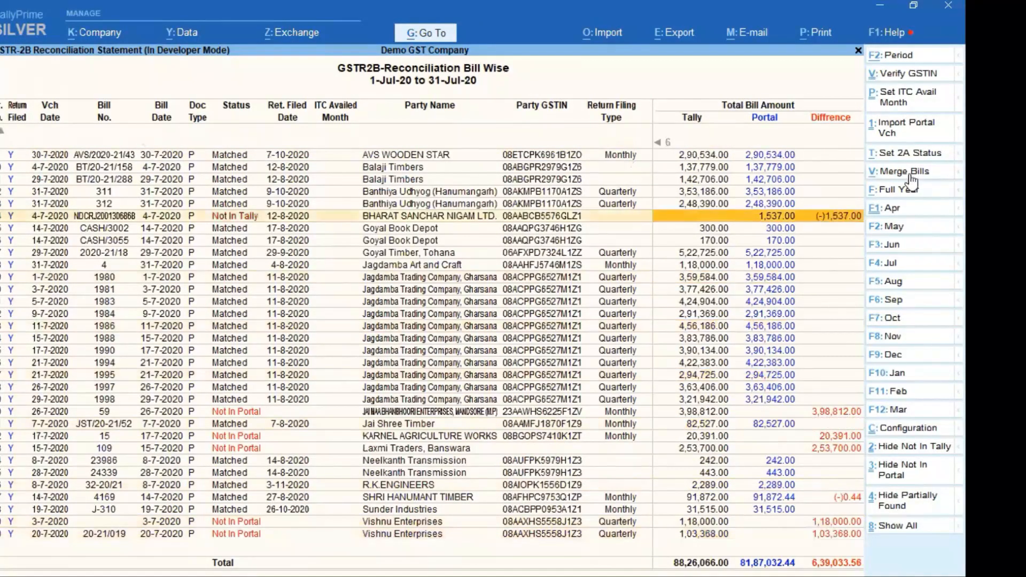
key("Left")
key("Left")
key("Left")
key("Left")
key("Left")
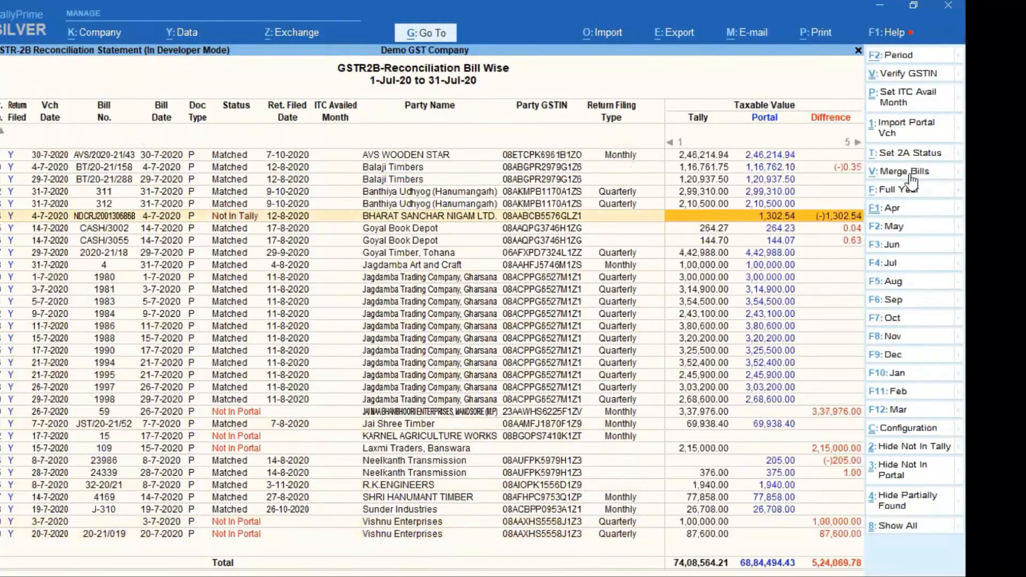
key("Left")
key("Left")
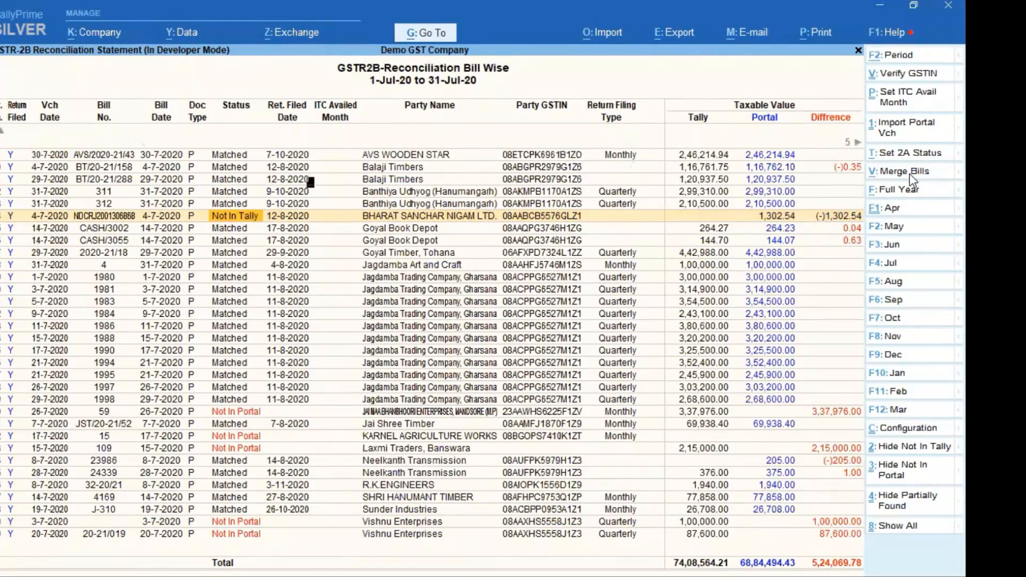
key("Return")
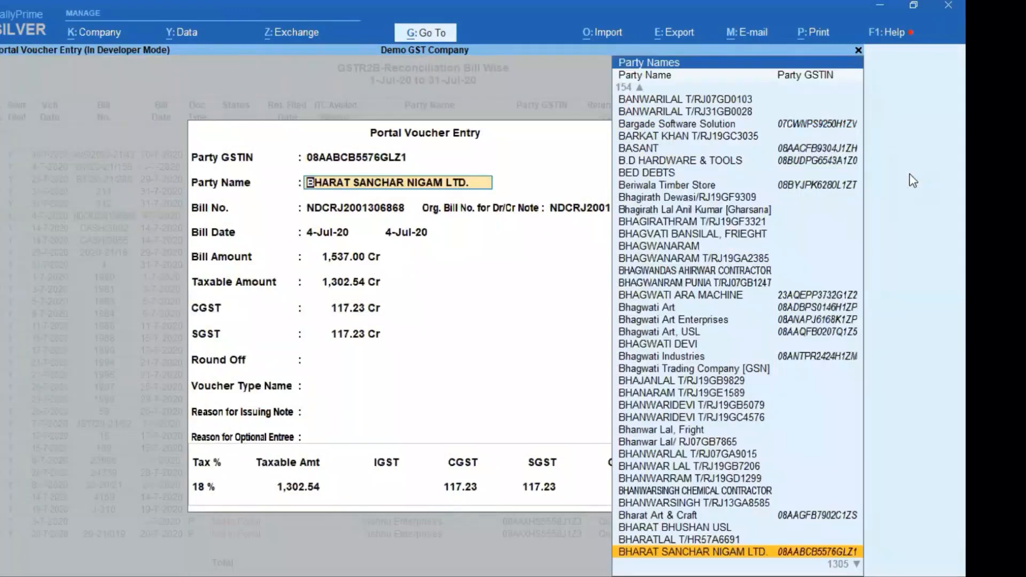
key("Return")
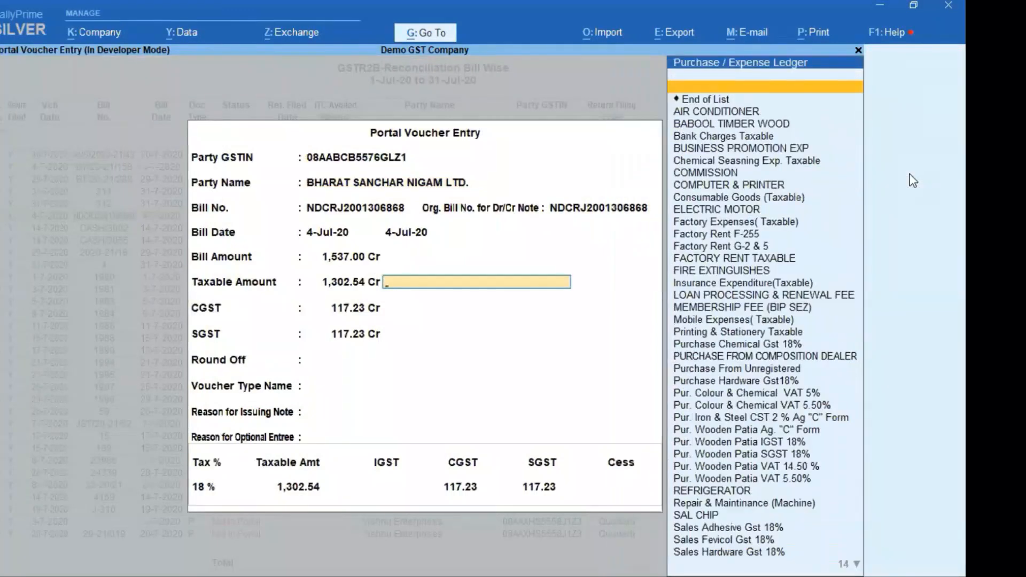
type("Tele")
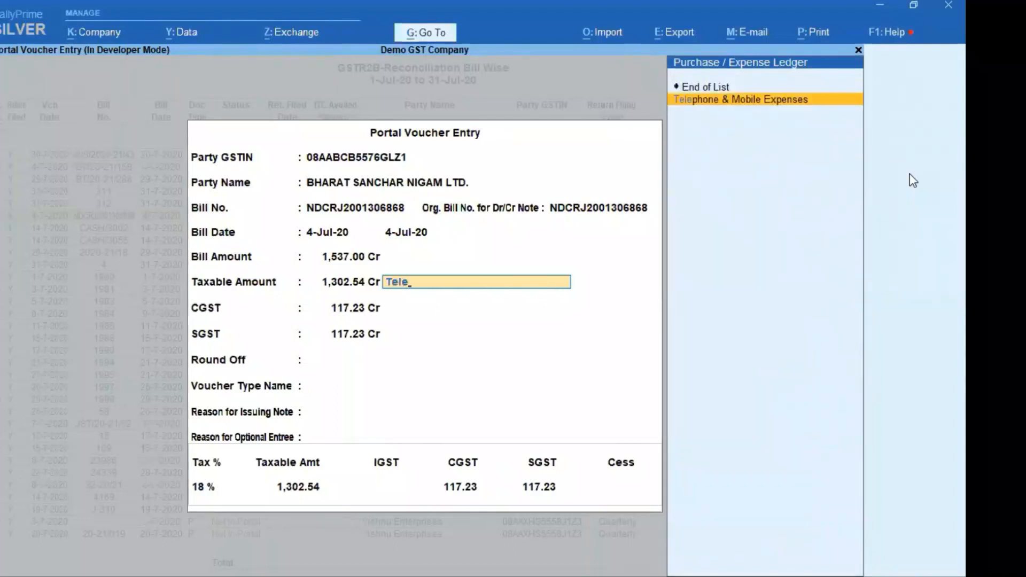
key("Return")
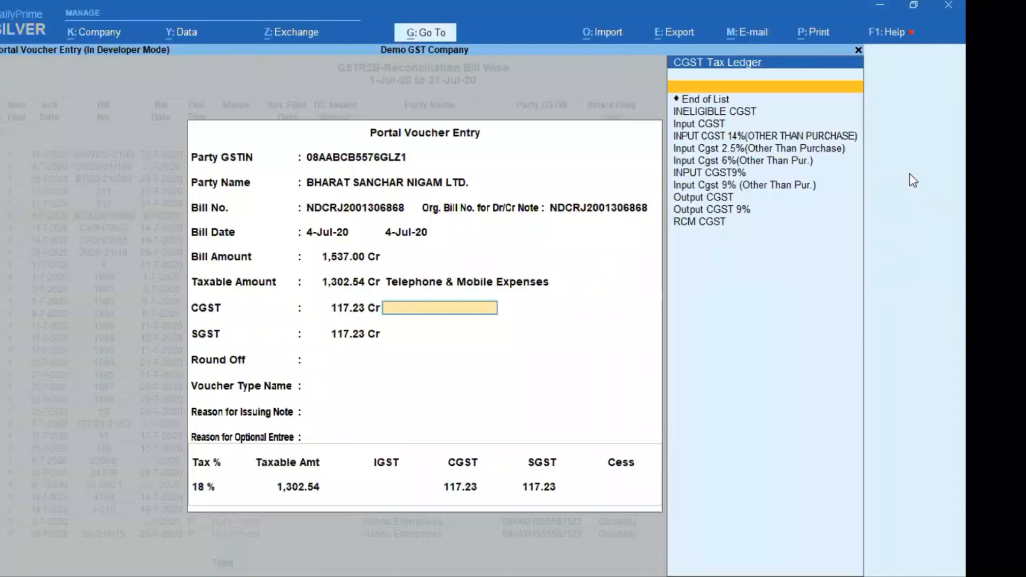
key("BackSpace")
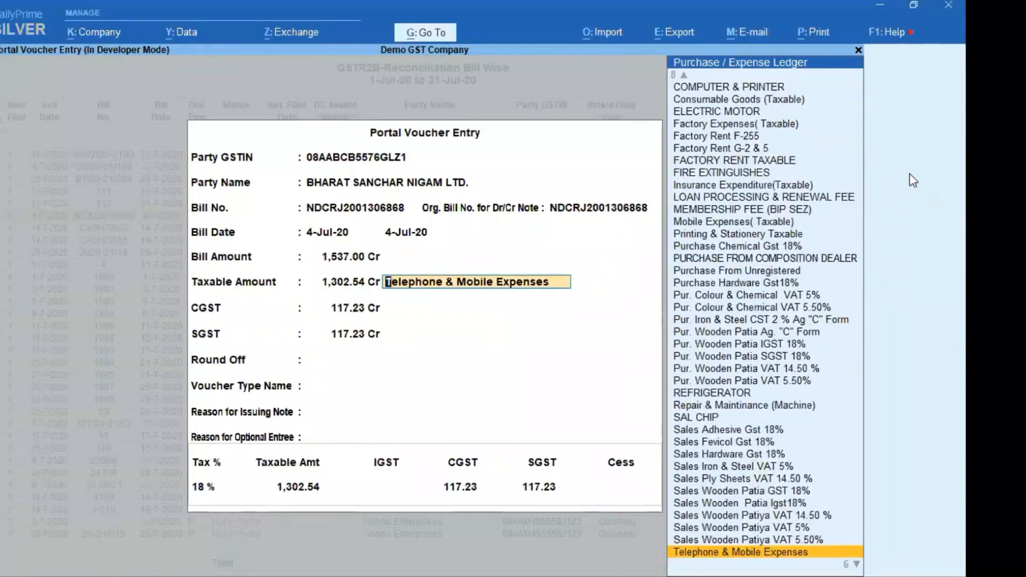
Assign the Factory Expenses( Taxable) ledger to the taxable amount of the portal voucher.
type("Taxa")
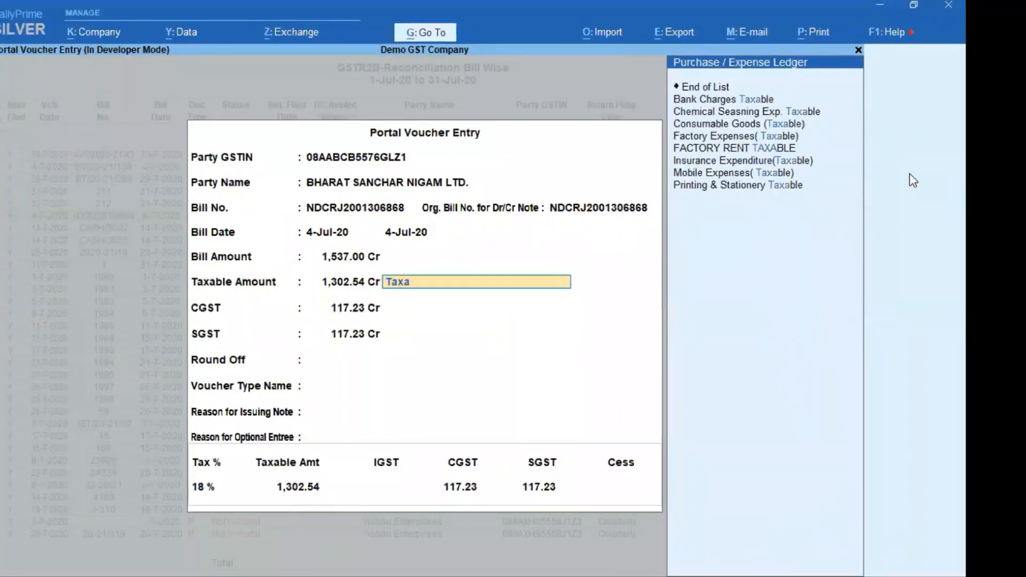
key("Down")
key("Down")
key("Down")
key("Down")
key("Down")
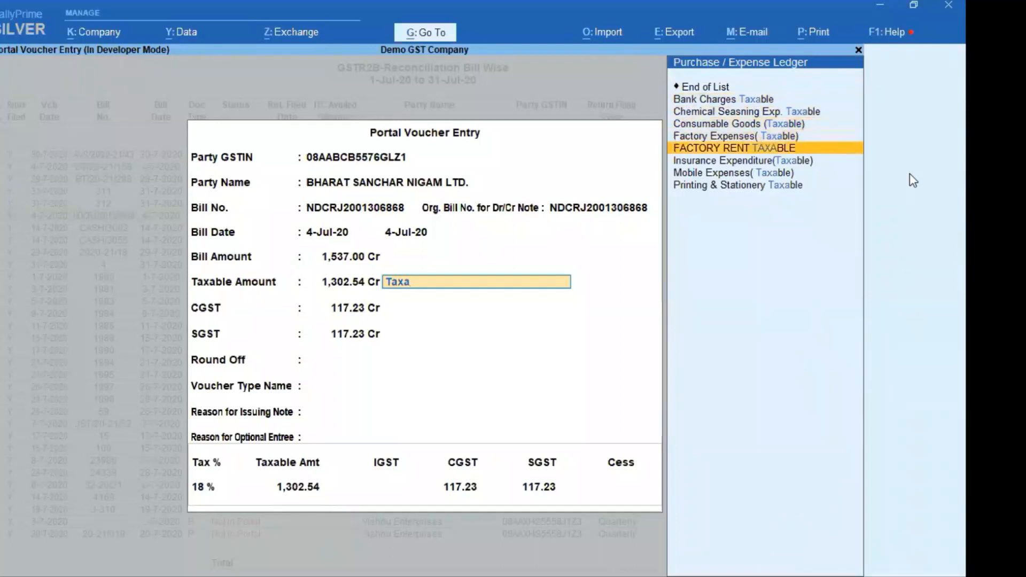
key("Up")
key("Return")
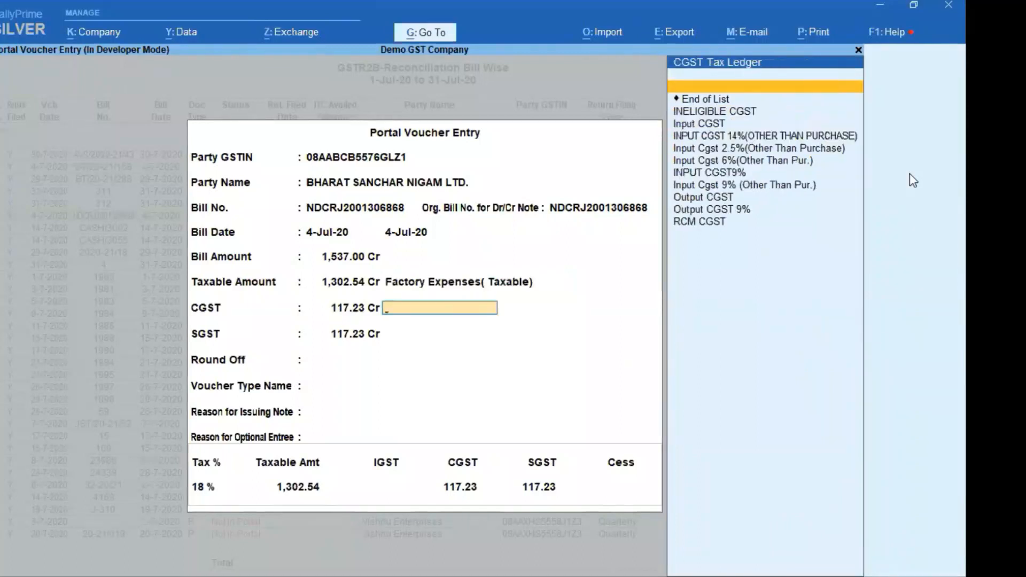
Assign the Input CGST ledger to the CGST amount and the Input SGST ledger to the SGST amount.
type("Cg")
key("Down")
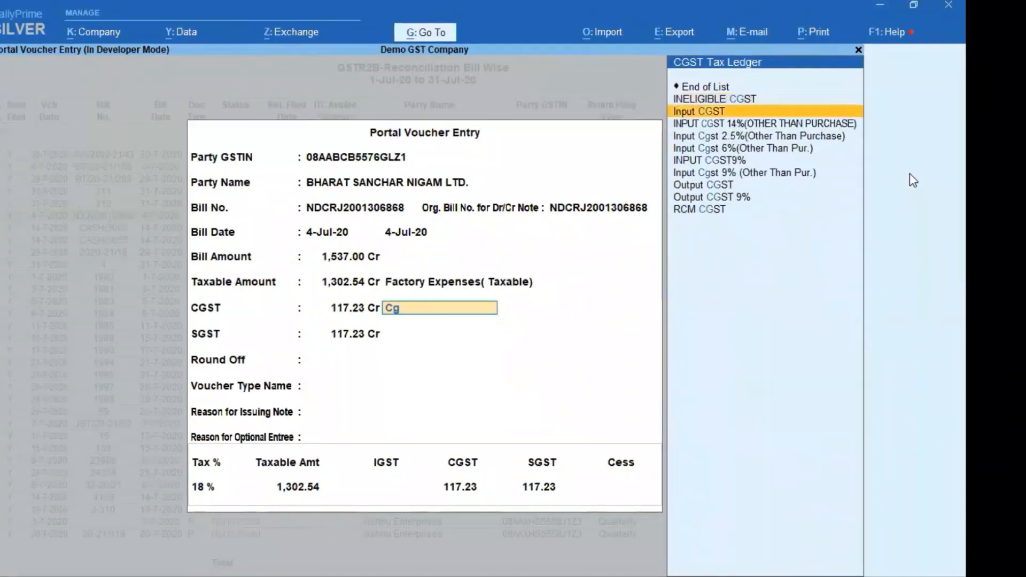
key("Return")
type("Sg")
key("Down")
key("Down")
key("Down")
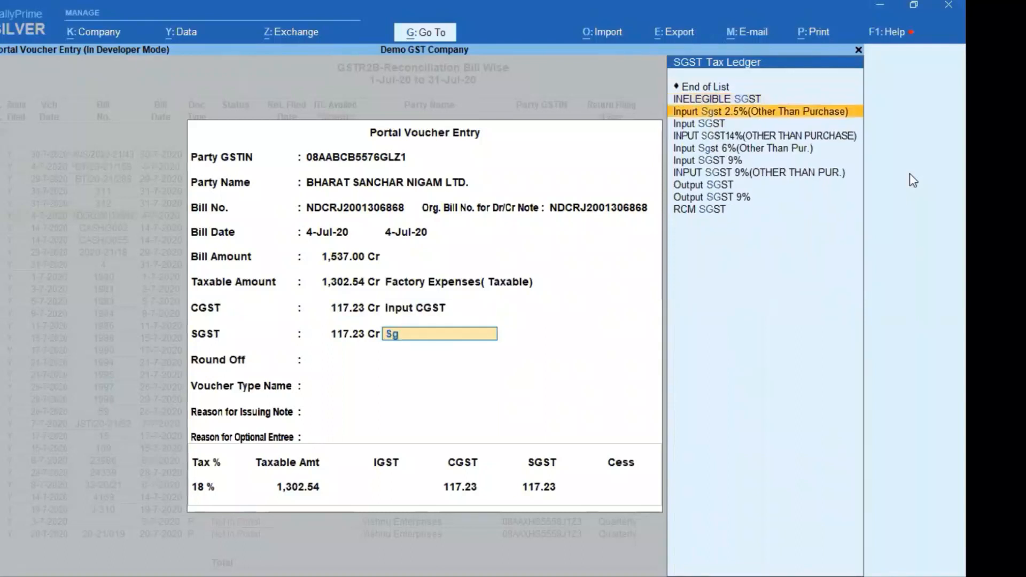
key("Return")
Set the Round Off ledger and the Journal voucher type, and accept the portal voucher entry.
type("Rou")
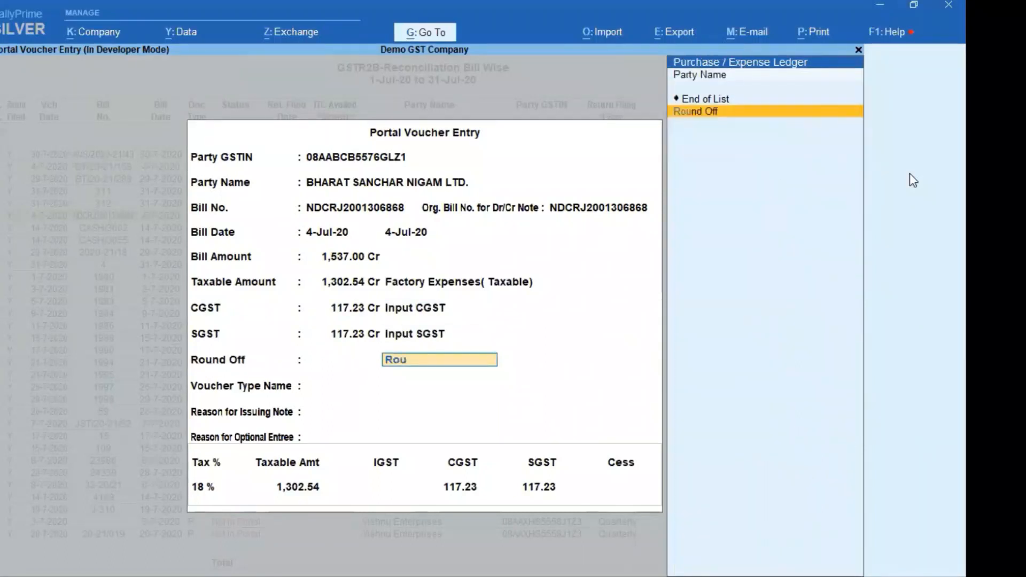
key("Return")
key("Down")
key("Down")
key("Down")
key("Down")
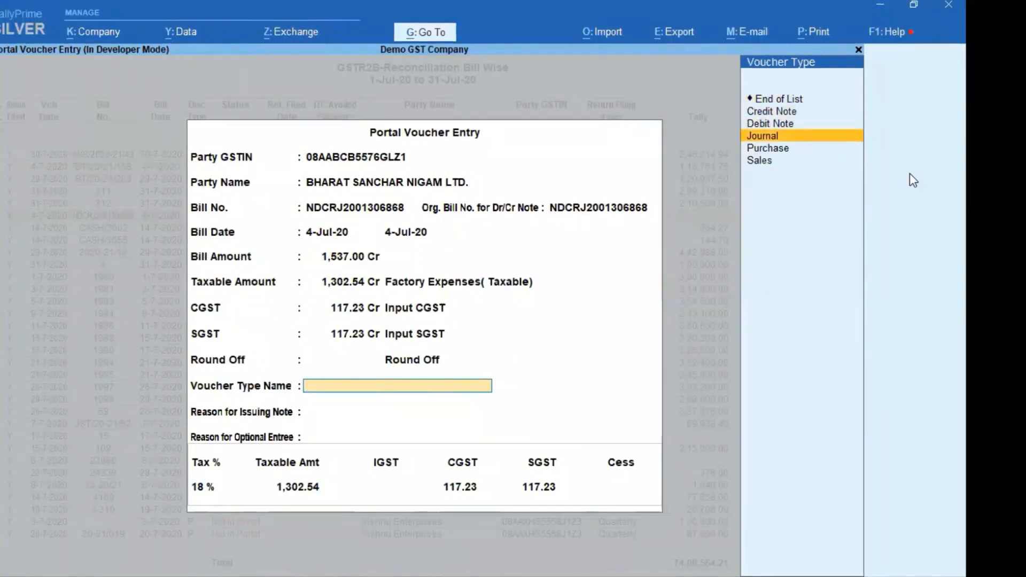
key("Return")
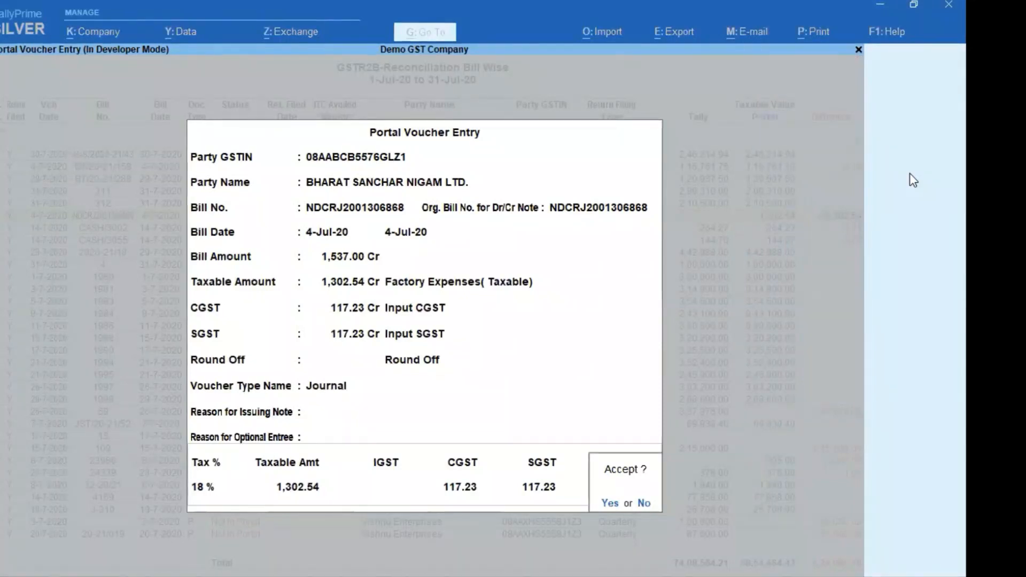
key("Return")
View the journal voucher of the BHARAT SANCHAR NIGAM LTD. bill dated 4-7-2020, checking its ledger entries, and quit without changes.
key("Down")
key("Down")
key("Down")
key("Down")
key("Down")
key("Down")
key("Down")
key("Down")
key("Down")
key("Down")
key("Down")
key("Down")
key("Down")
key("Down")
key("Up")
key("Up")
key("Up")
key("Up")
key("Up")
key("Up")
key("Up")
key("Up")
key("Up")
key("Up")
key("Up")
key("Up")
key("Up")
key("Up")
key("Up")
key("Up")
key("Up")
key("Up")
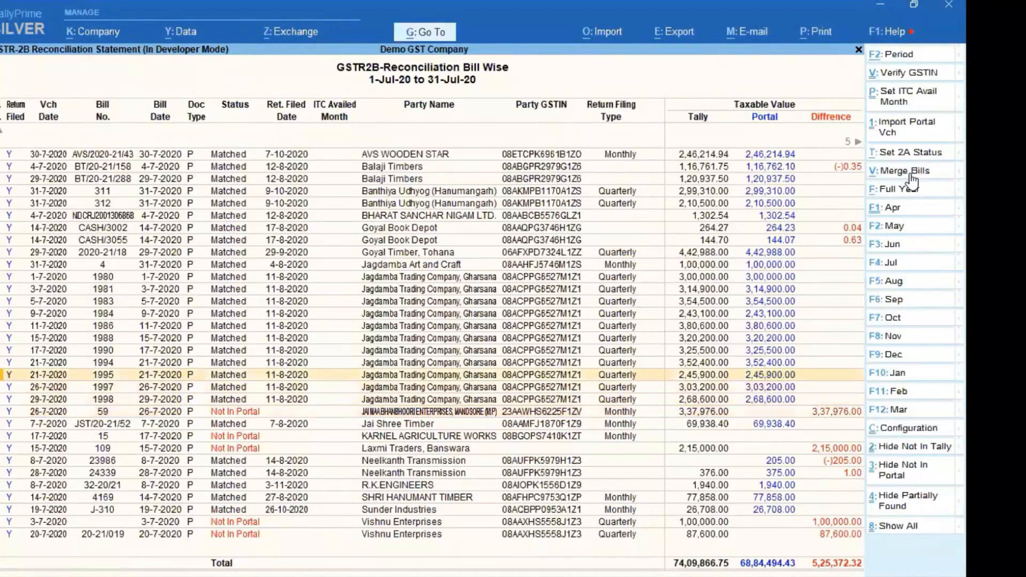
key("Up")
key("Down")
key("Down")
key("Down")
key("Down")
key("Down")
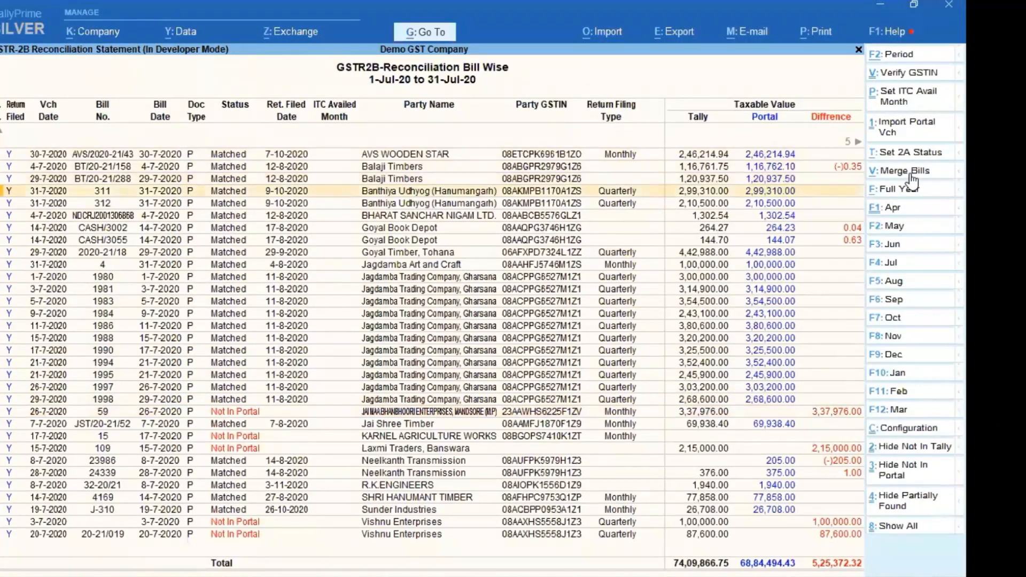
key("Return")
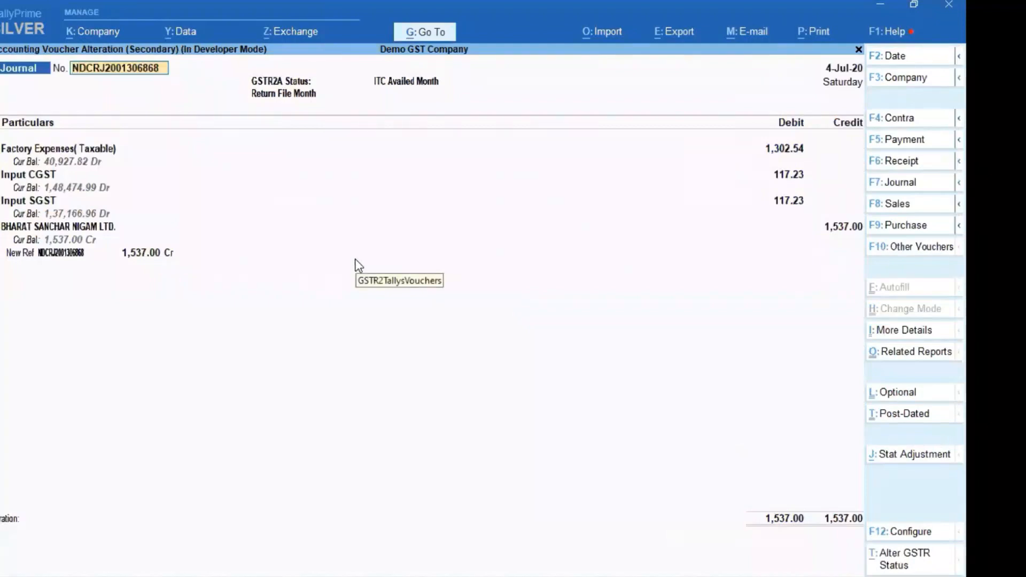
key("Escape")
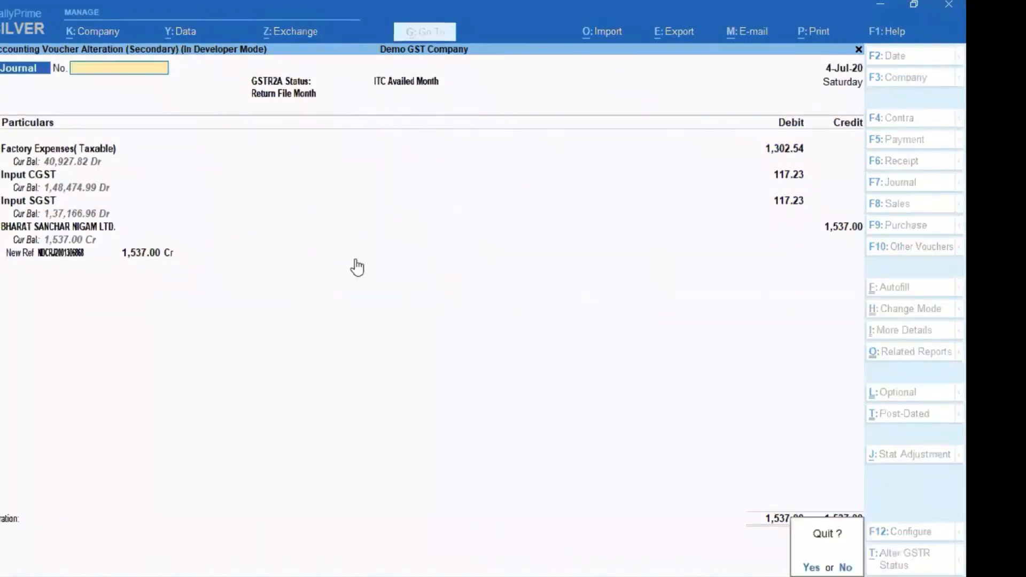
key("y")
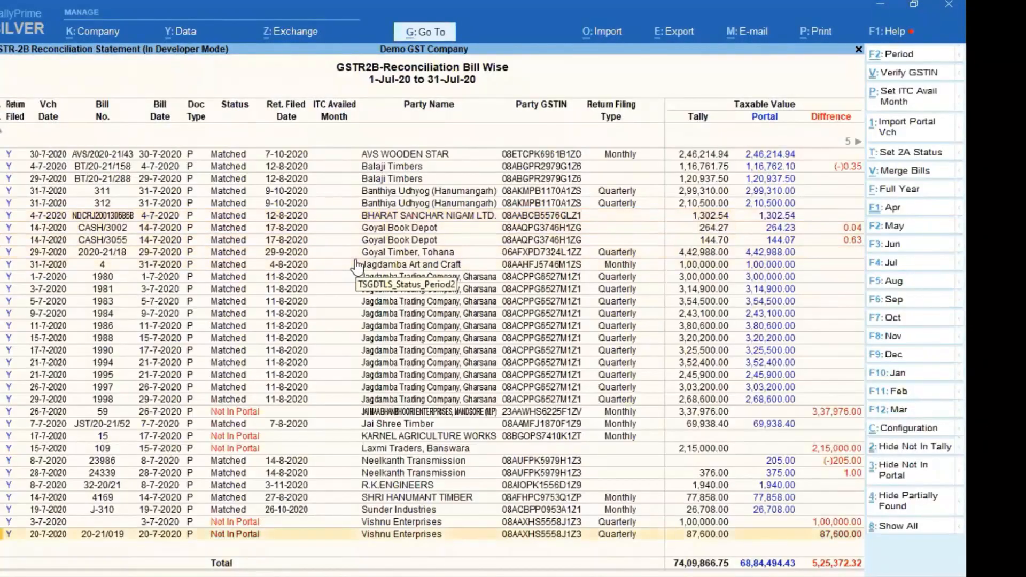
Select the July bills with Not In Portal status, from bill 59 to the Vishnu Enterprises bills, and clear the selection.
key("Home")
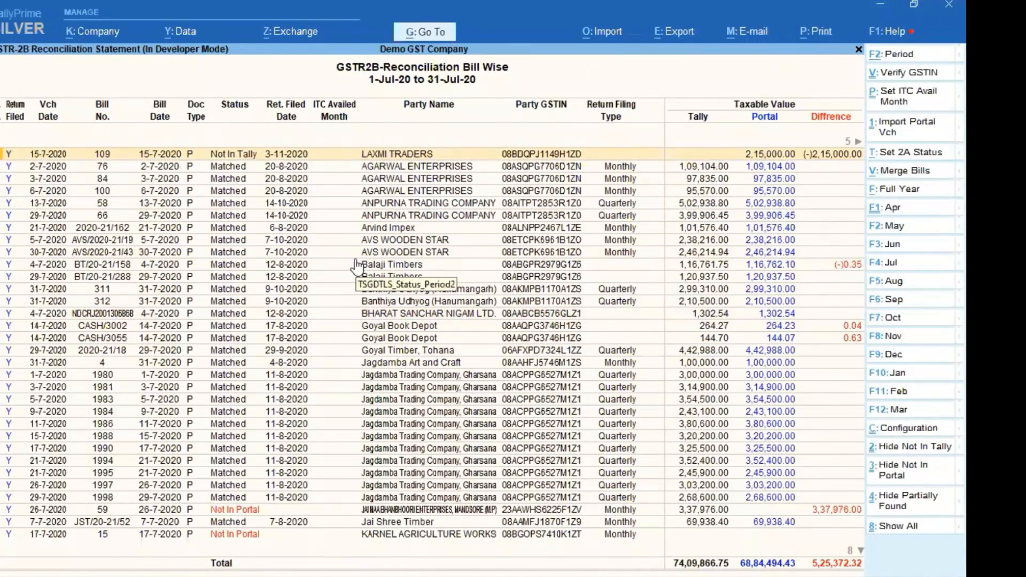
key("End")
key("Right")
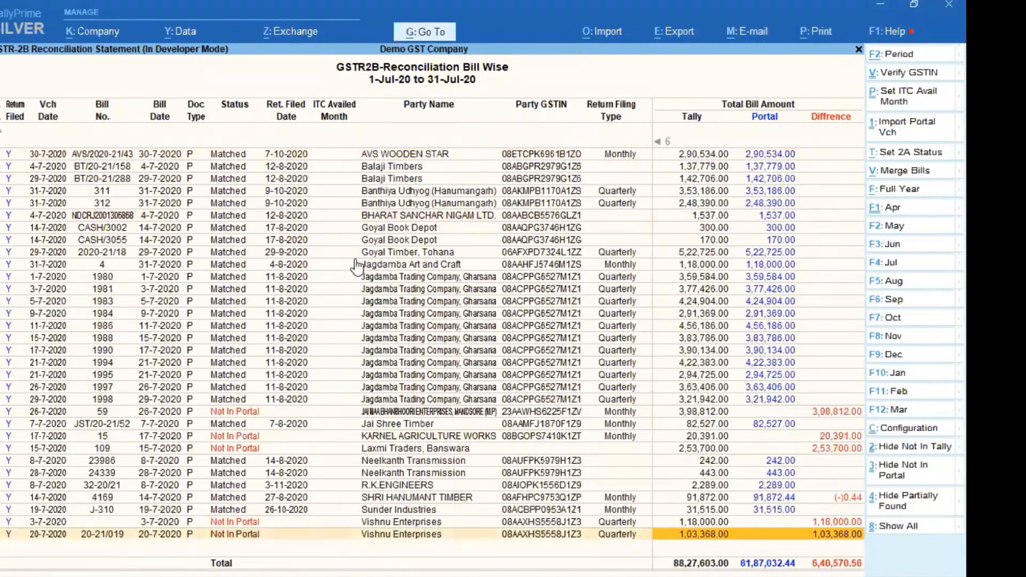
key("Up")
key("Up")
key("Up")
key("Up")
key("Up")
key("Up")
key("Up")
key("Up")
key("Up")
key("Up")
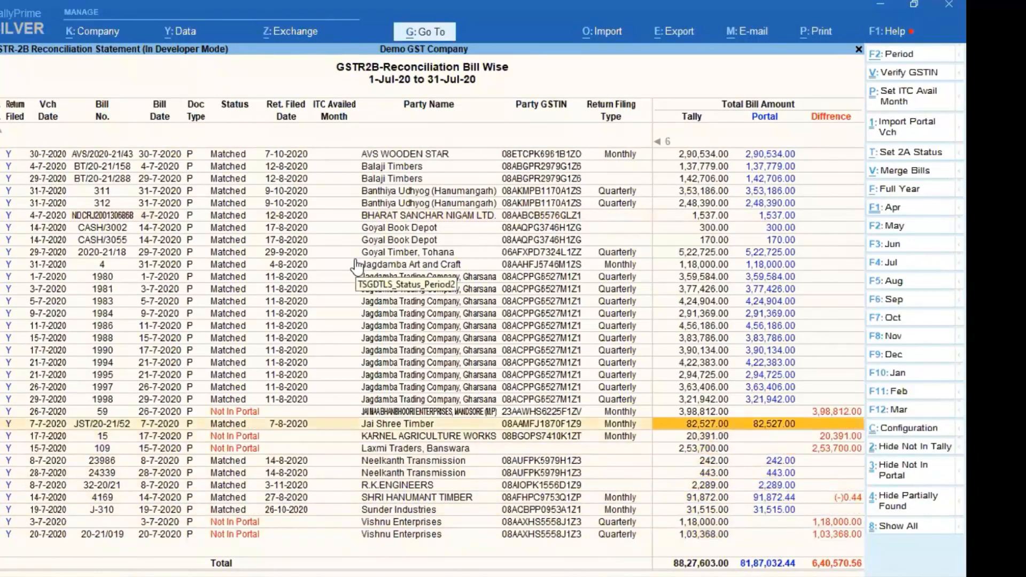
key("space")
key("Down")
key("space")
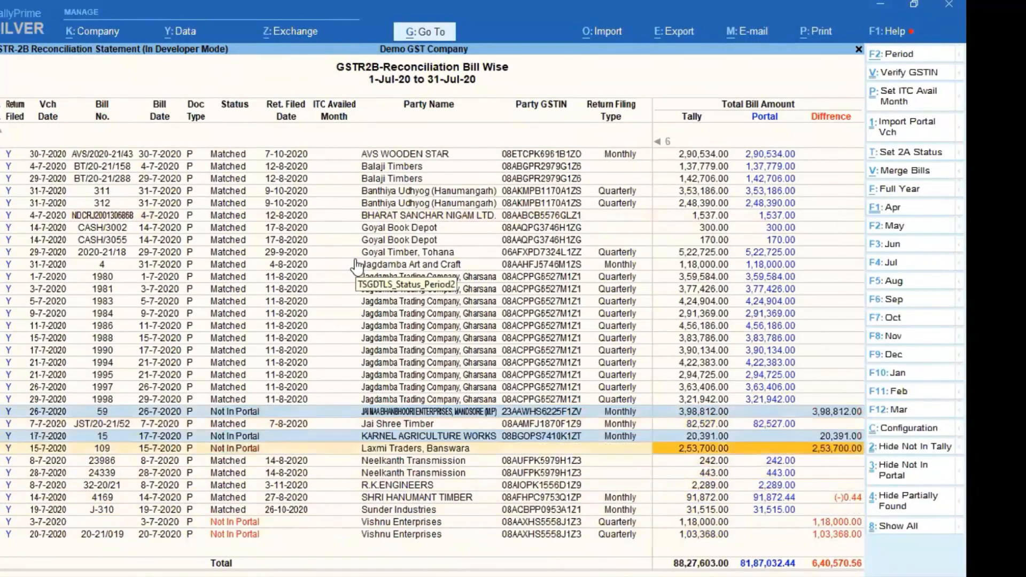
key("space")
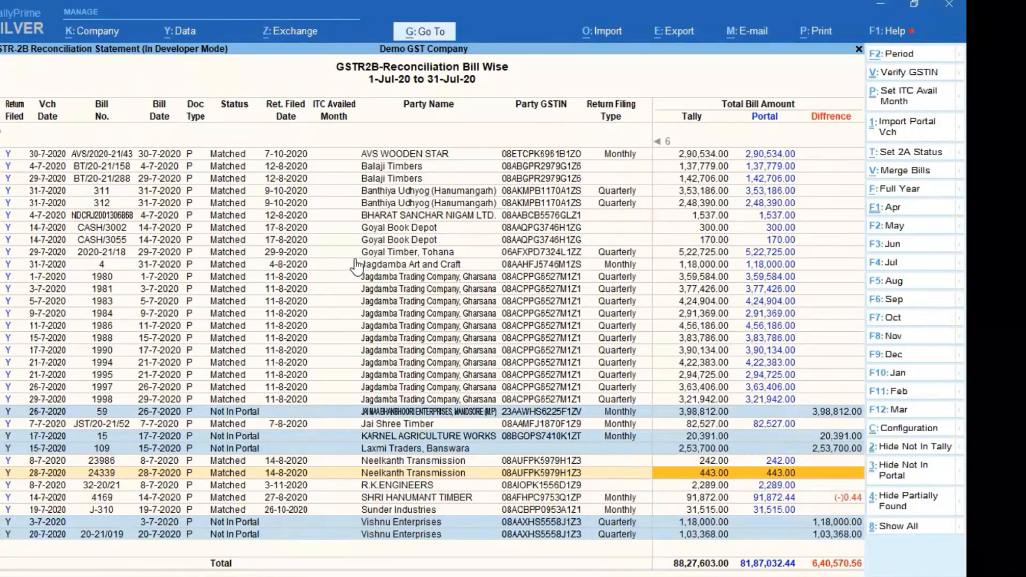
key("ctrl+space")
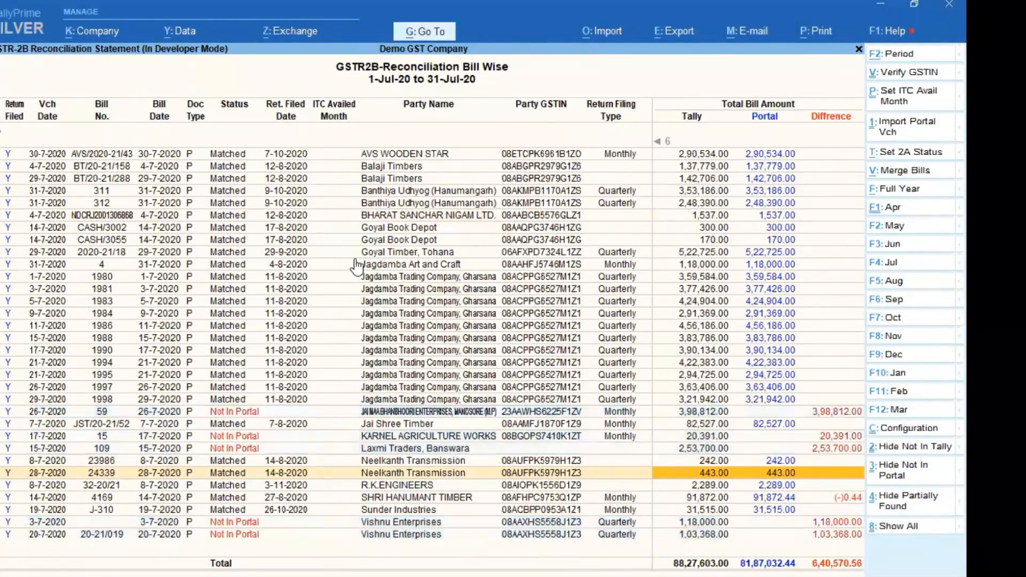
Select all July bills and set their 2A status, also updating the reconciliation status in the voucher entries.
key("Up")
key("Up")
key("Up")
key("Up")
key("Up")
key("Up")
key("Up")
key("Up")
key("Up")
key("Up")
key("Up")
key("Up")
key("Up")
key("Up")
key("Up")
key("Up")
key("Up")
key("Up")
key("Up")
key("Up")
key("Up")
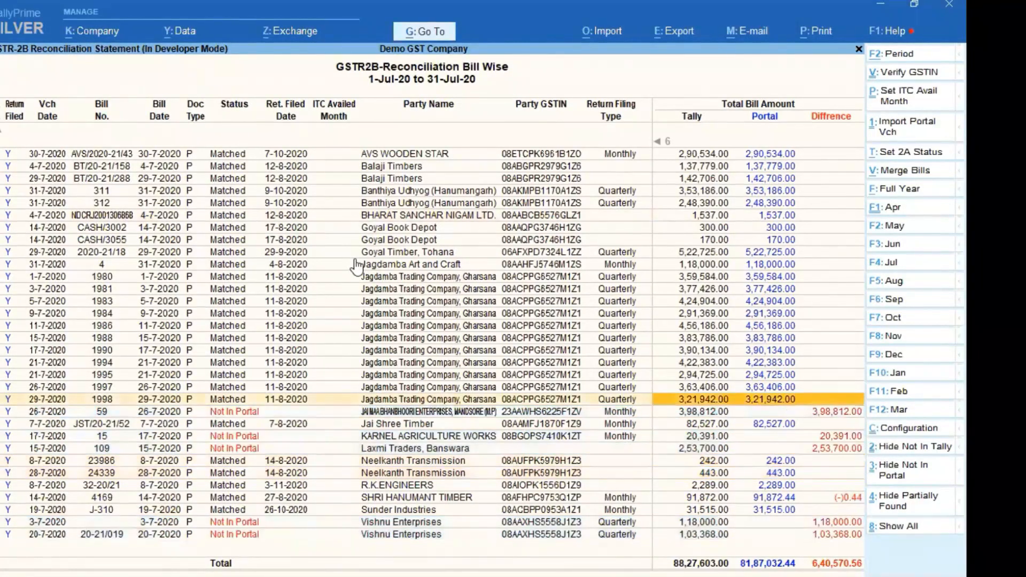
key("Up")
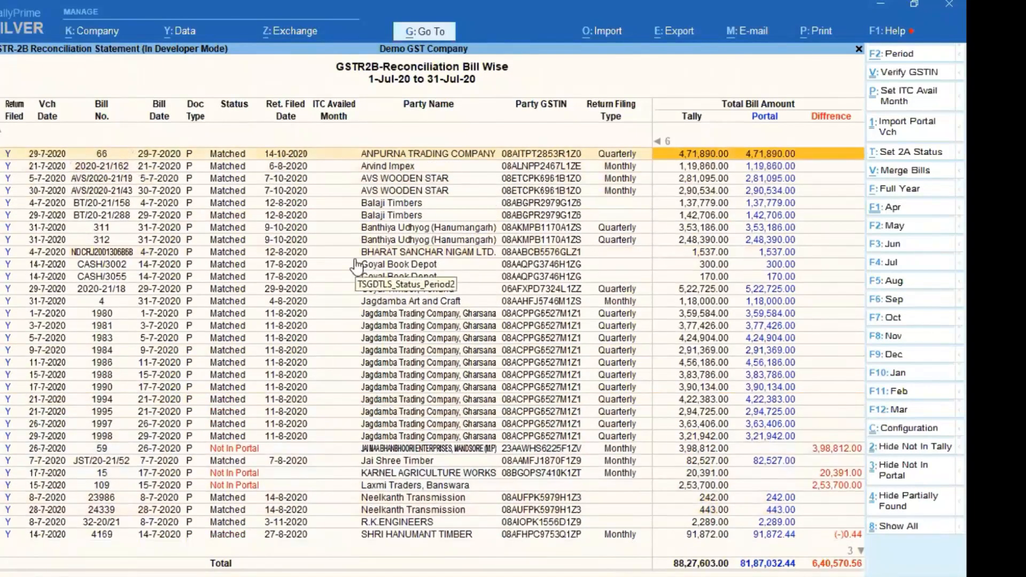
key("ctrl")
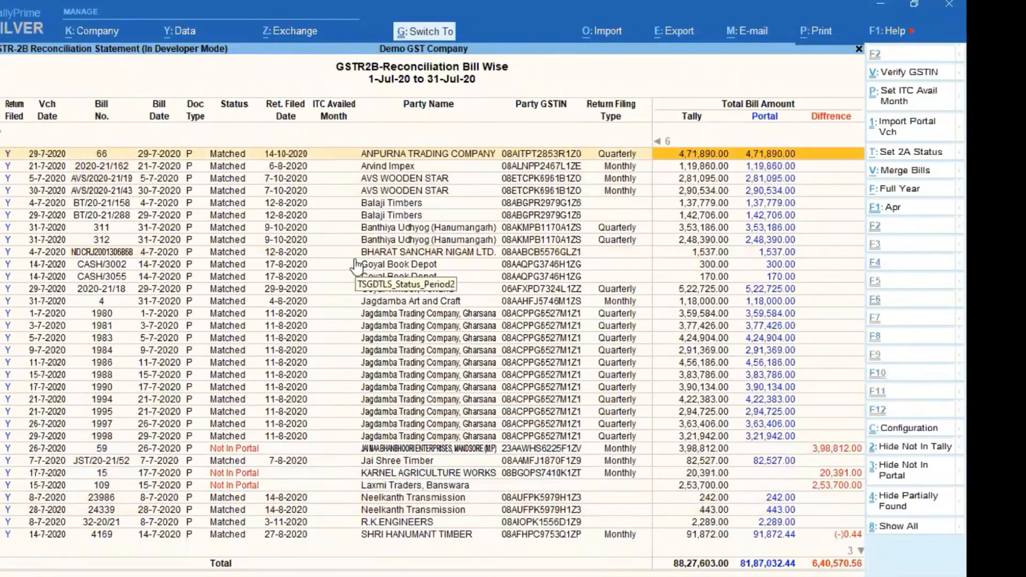
key("ctrl+space")
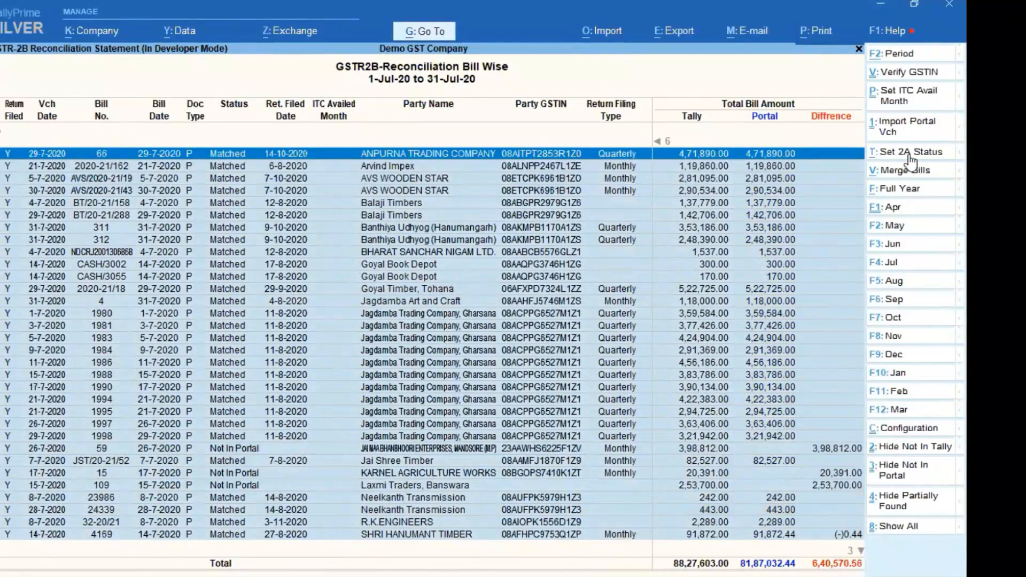
left_click(909, 154)
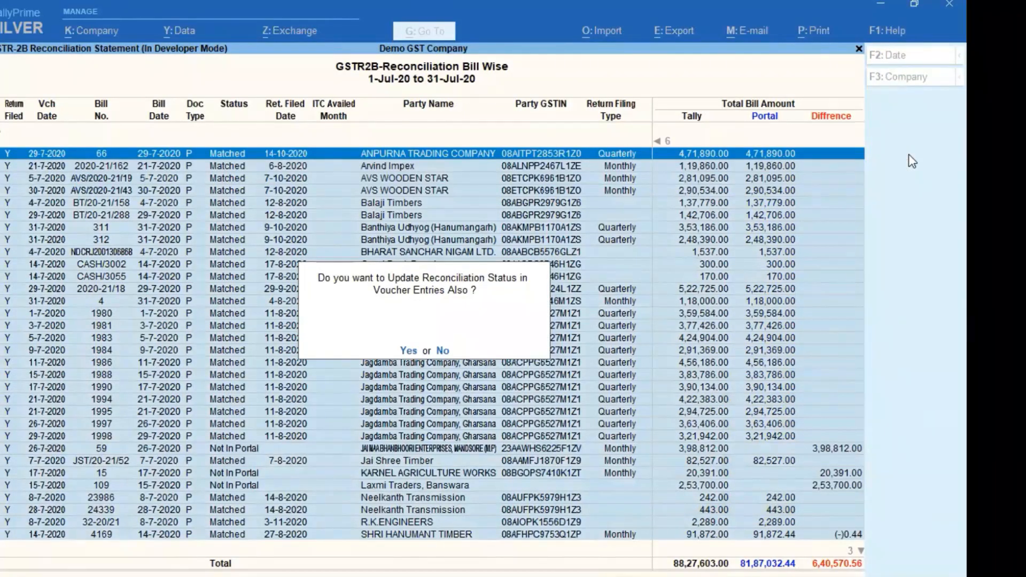
key("y")
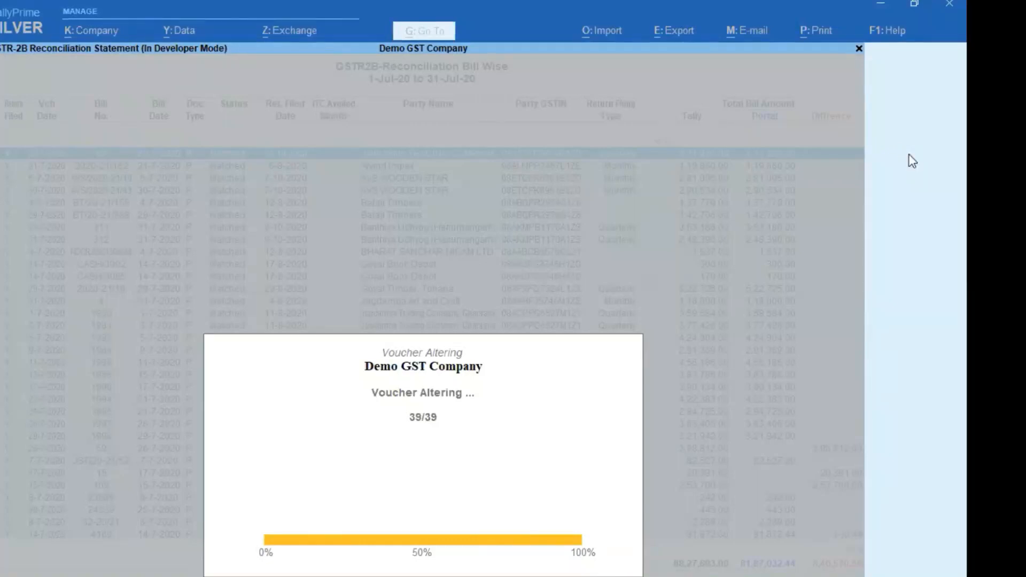
Review the remaining July bills with Not In Tally and Not In Portal status in the GSTR-2B bill-wise report.
key("Down")
key("Down")
key("Down")
key("Down")
key("Down")
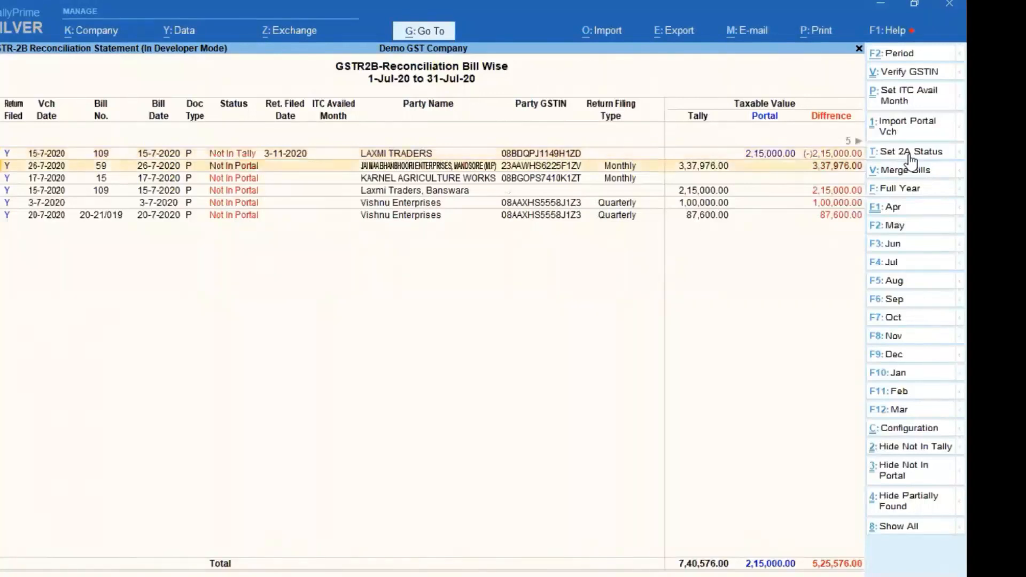
key("Up")
key("Up")
key("Up")
key("Up")
key("Up")
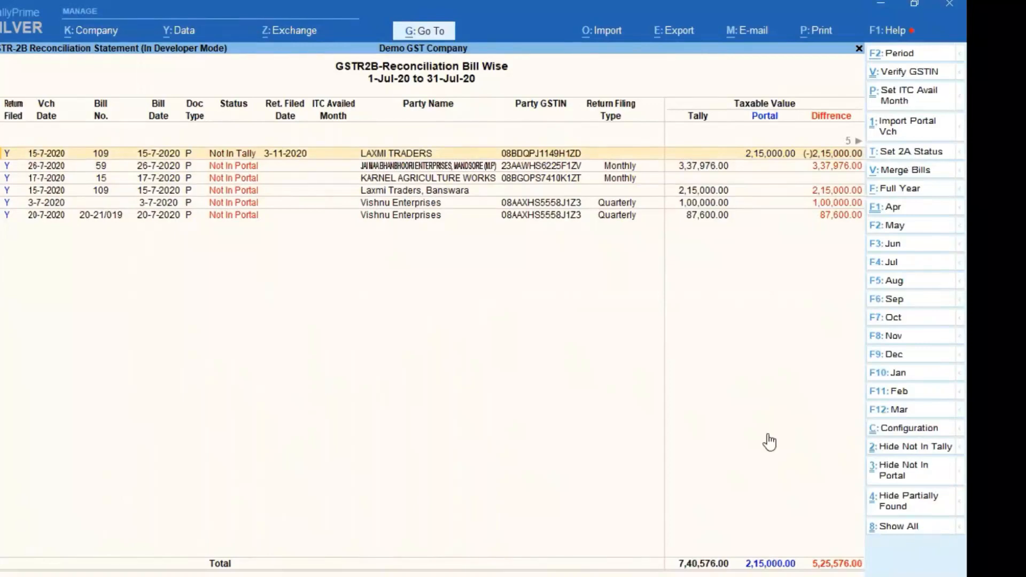
Show all July bills, including approved ones, and examine their statuses and bill amounts from the last bill up to the first.
key("ctrl+8")
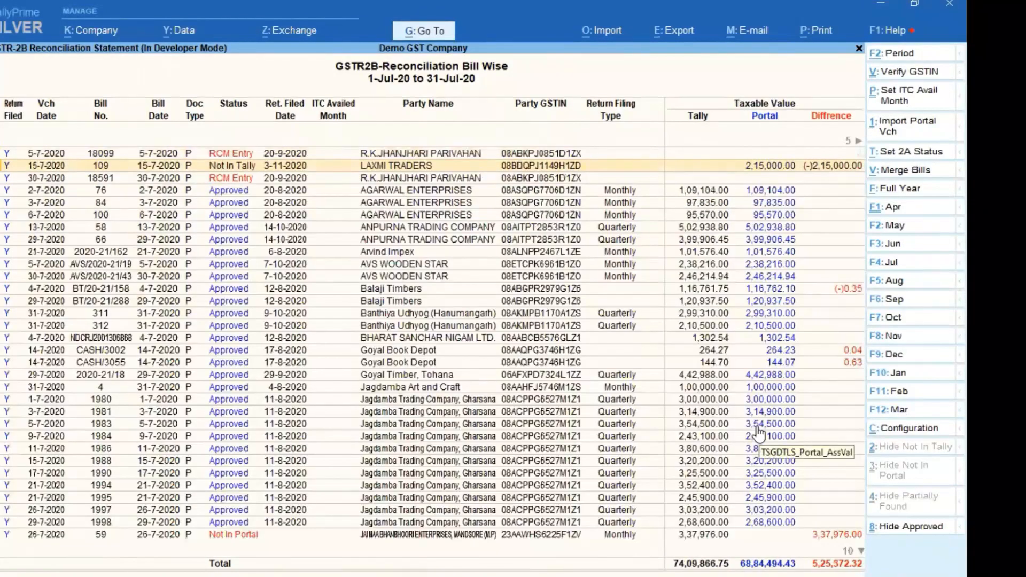
key("Down")
key("Down")
key("Down")
key("Down")
key("End")
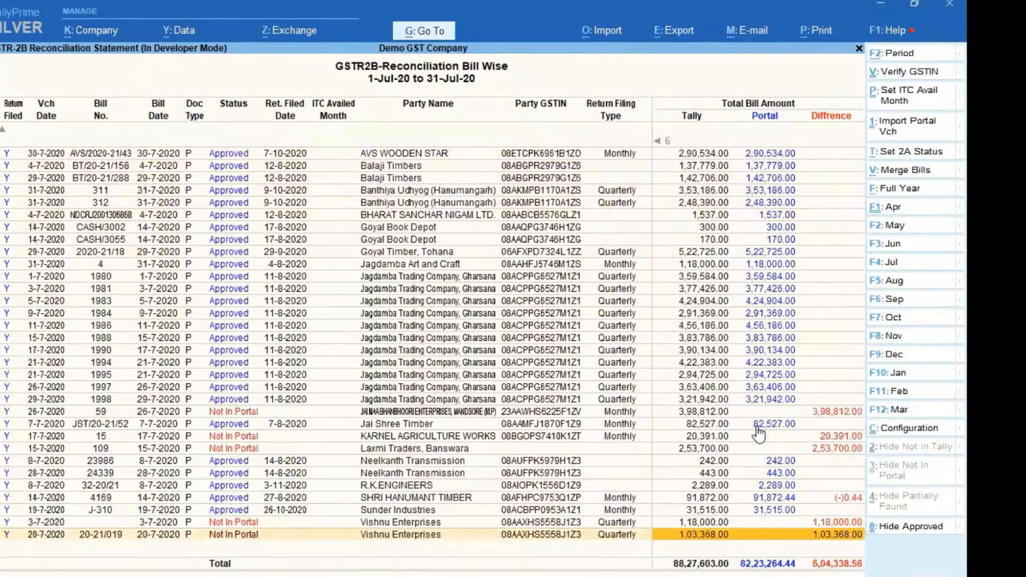
key("Up")
key("Up")
key("Up")
key("Up")
key("Up")
key("Up")
key("Up")
key("Up")
key("Up")
key("Up")
key("Up")
key("Up")
key("Up")
key("Up")
key("Up")
key("Up")
key("Up")
key("Up")
key("Up")
key("Up")
key("Up")
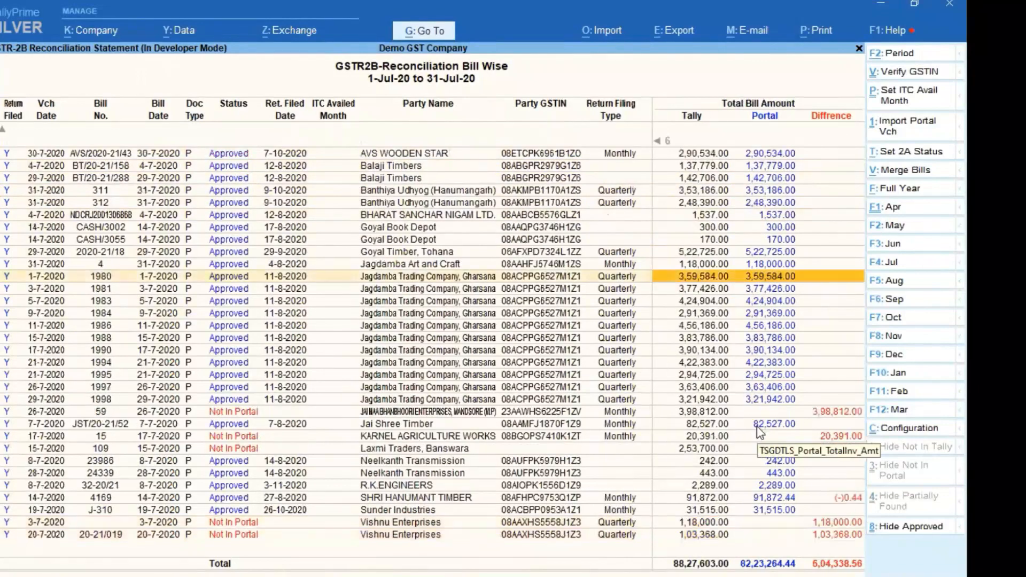
key("Up")
key("Up")
key("Up")
key("Up")
key("Up")
key("Up")
key("Up")
key("Up")
key("Up")
key("Up")
key("Up")
key("Up")
key("Up")
key("Up")
key("Up")
key("Up")
key("Up")
key("Up")
key("Up")
key("Up")
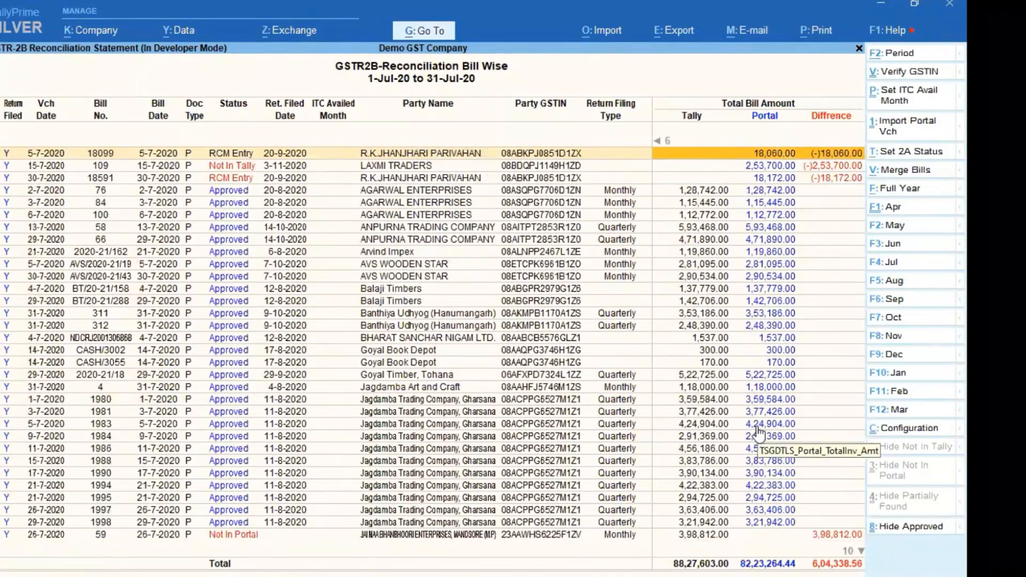
Open the purchase voucher of the AGARWAL ENTERPRISES bill 84 dated 3-7-2020 from the reconciliation list.
key("Down")
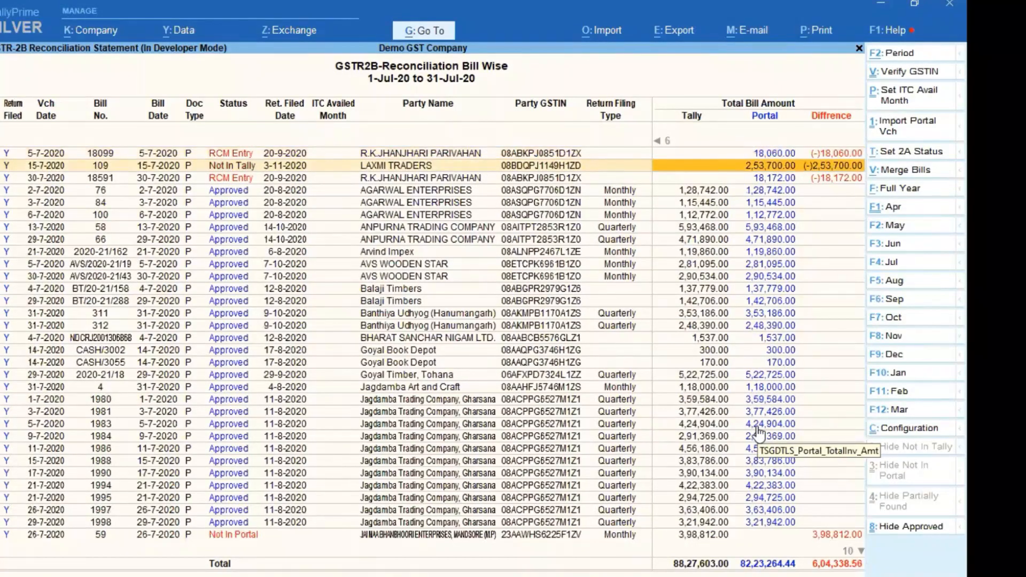
key("Down")
key("Down")
key("Down")
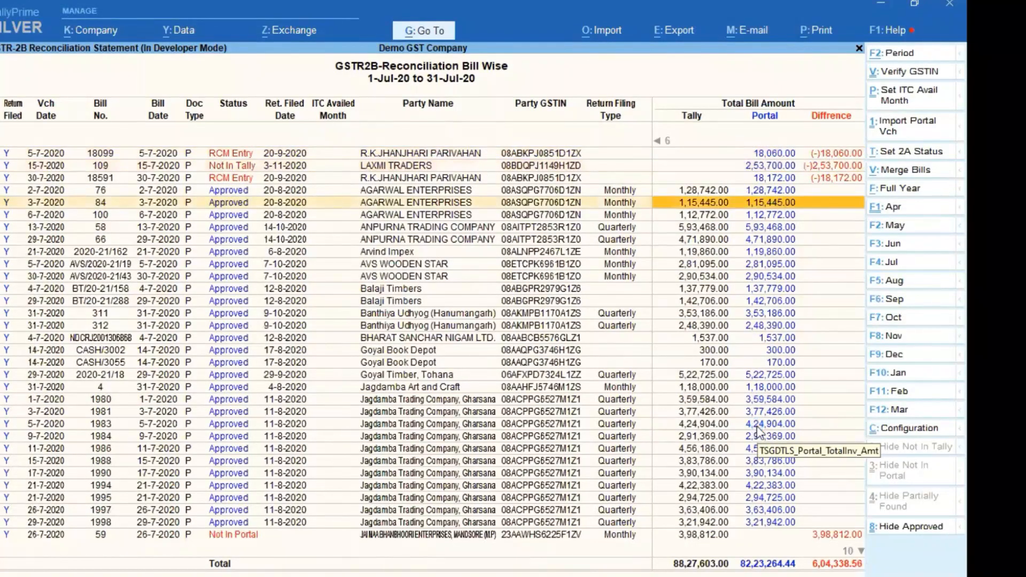
key("Return")
key("Return")
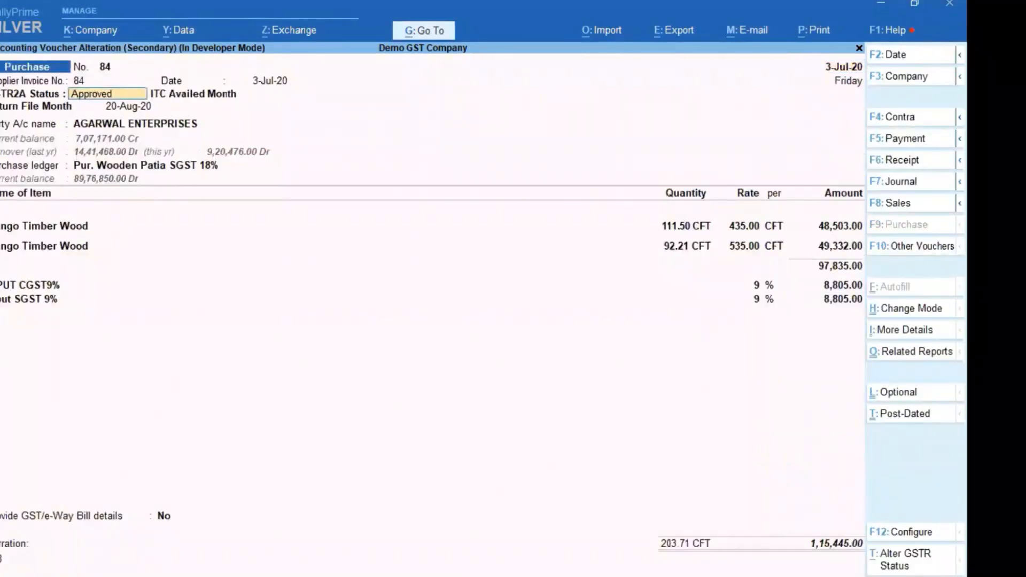
Enable GSTR status alteration in voucher 84, try Matched as its GSTR2A status, and quit without saving.
key("alt+t")
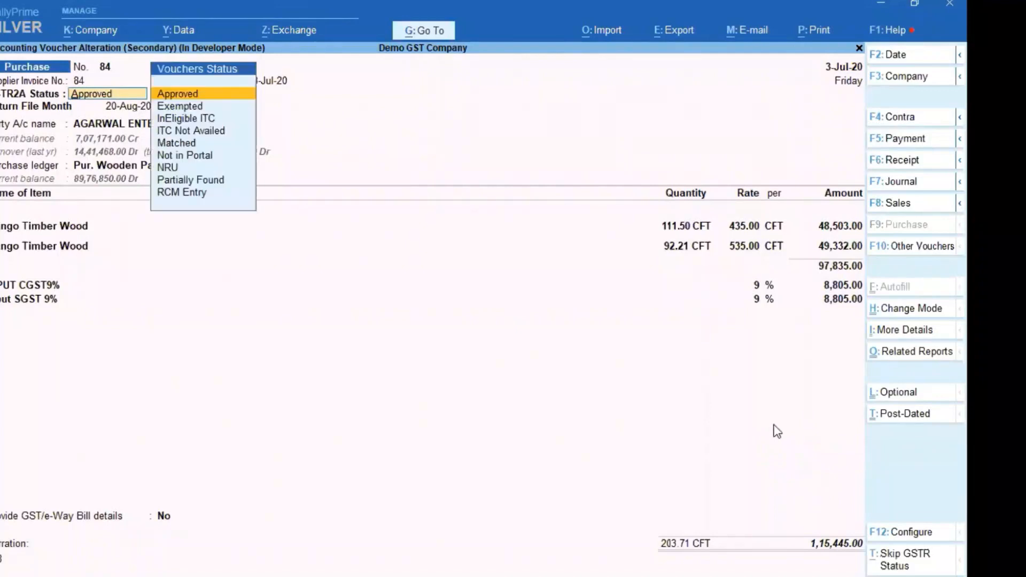
key("Down")
key("Down")
key("Down")
key("Down")
key("Return")
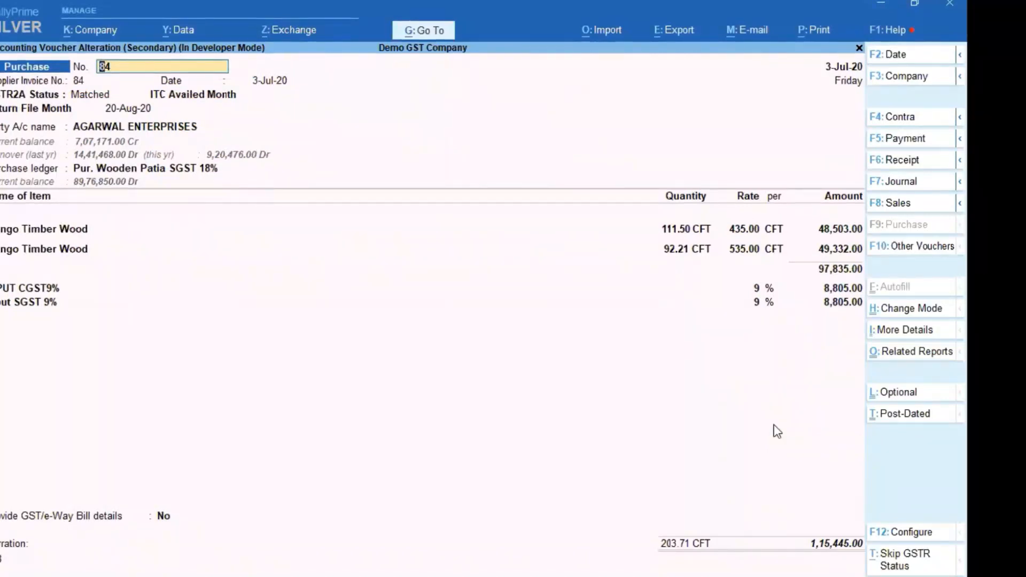
key("Escape")
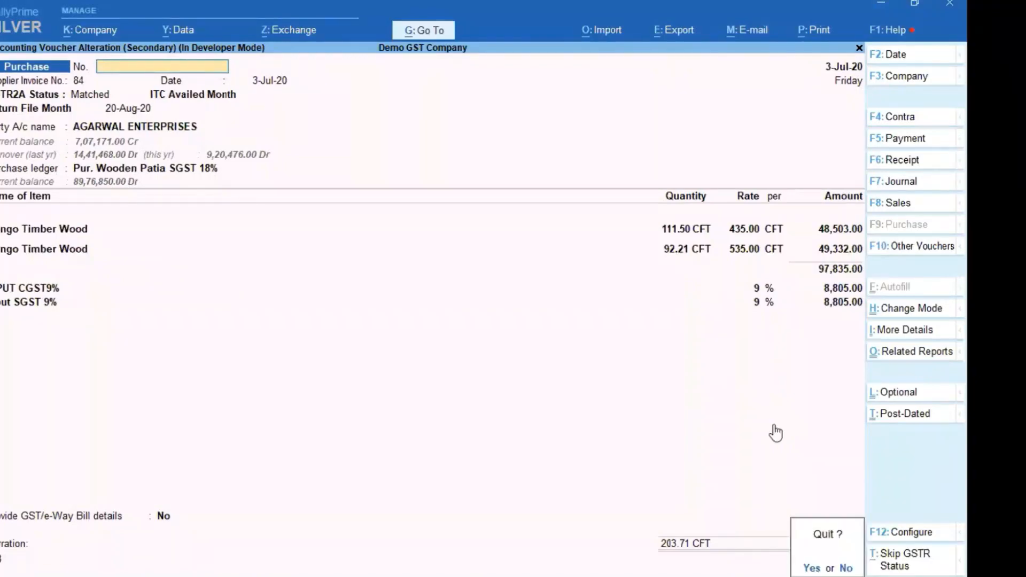
key("y")
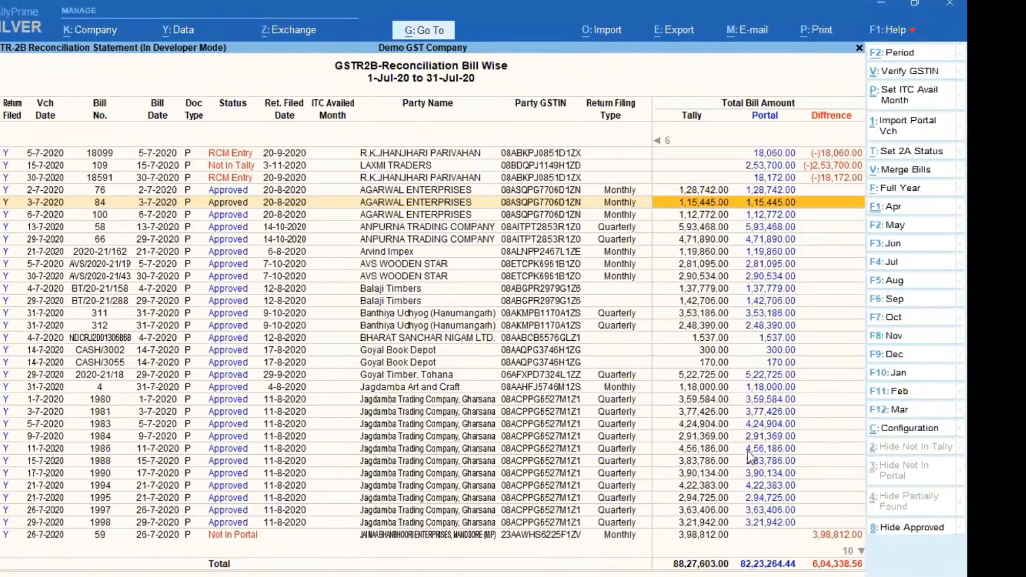
Hide the approved bills and go through the remaining Not In Tally and Not In Portal bills of July.
key("alt+8")
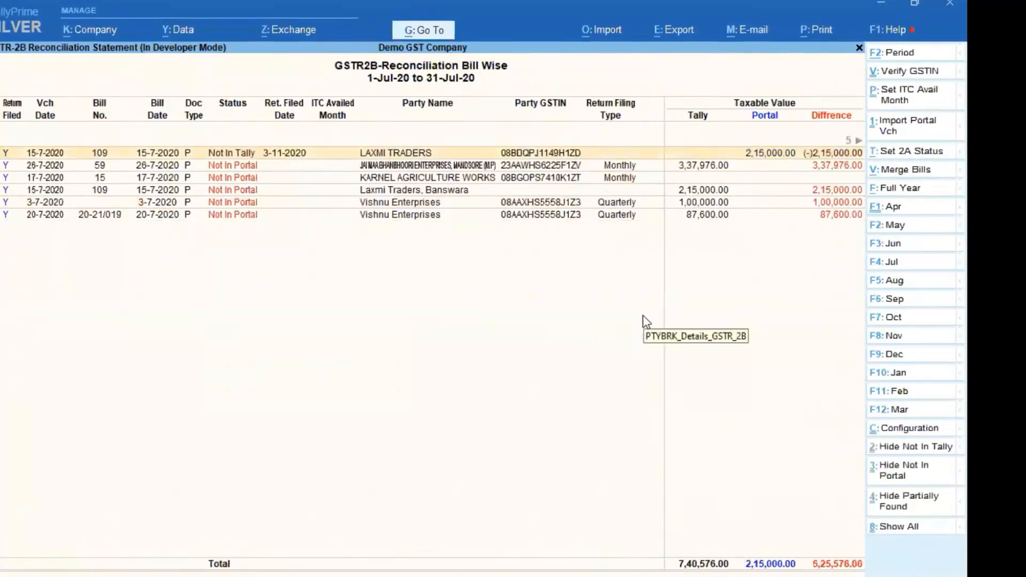
key("Up")
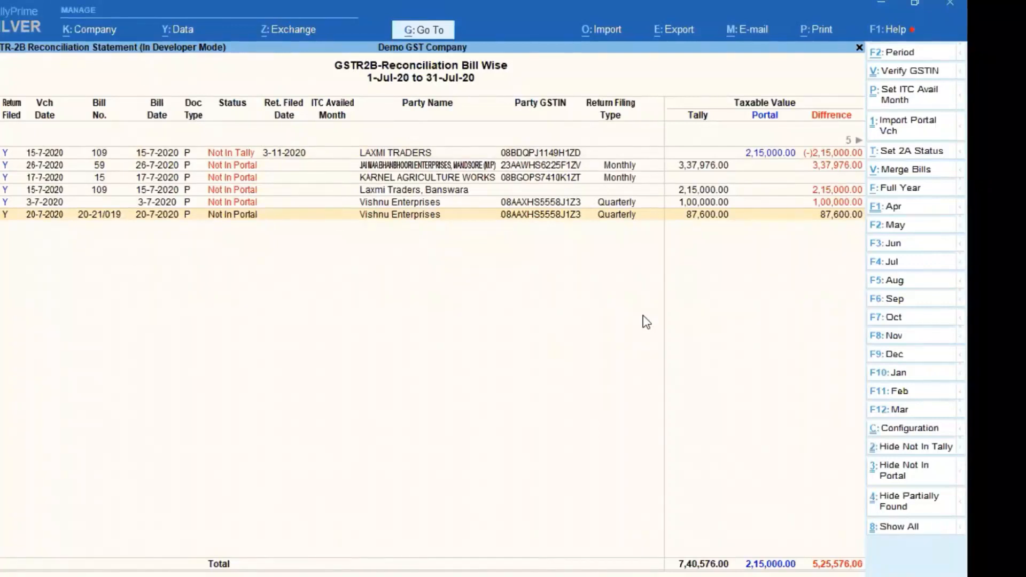
key("Up")
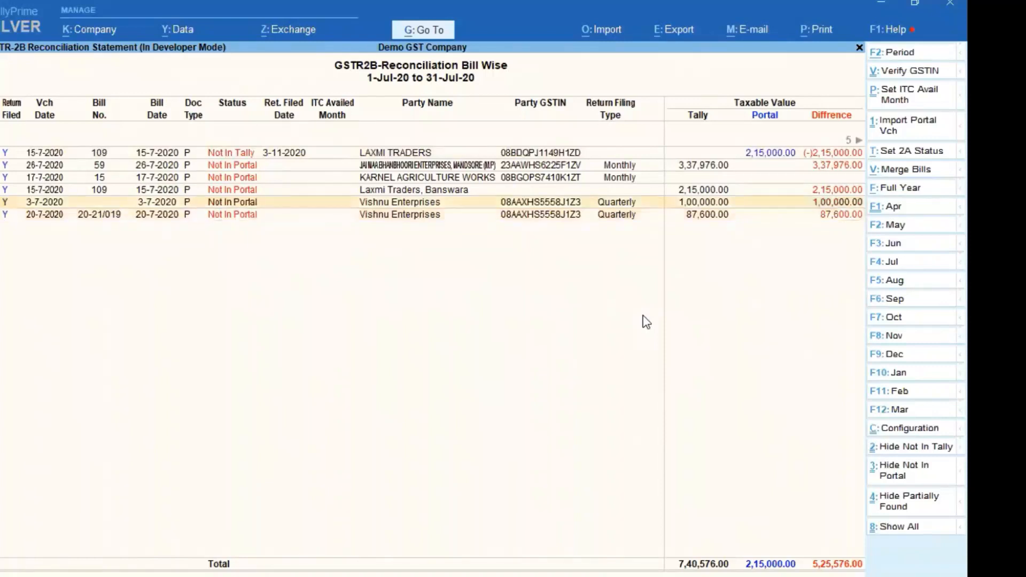
key("Up")
key("Up")
key("Up")
key("Down")
key("Down")
key("Down")
key("Down")
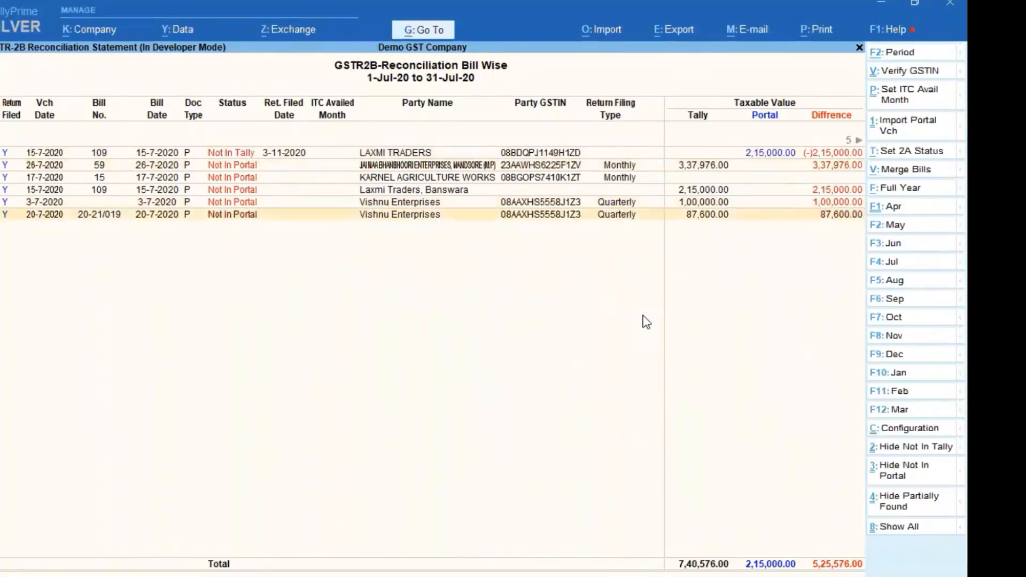
key("Up")
key("Up")
key("Up")
key("Up")
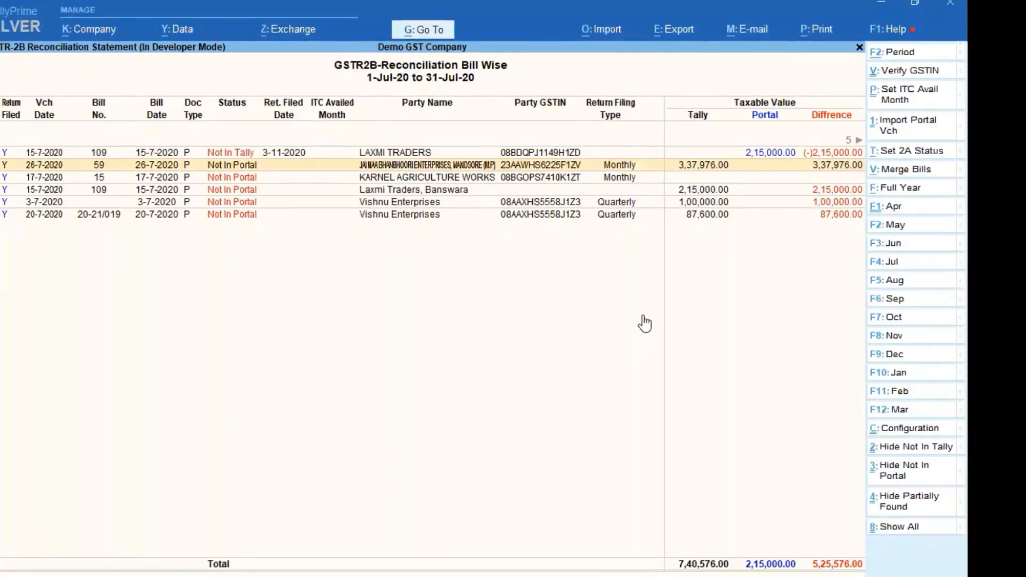
Leave the bill-wise reconciliation and open the Pending Bills For ITC Avail report.
key("Escape")
key("Return")
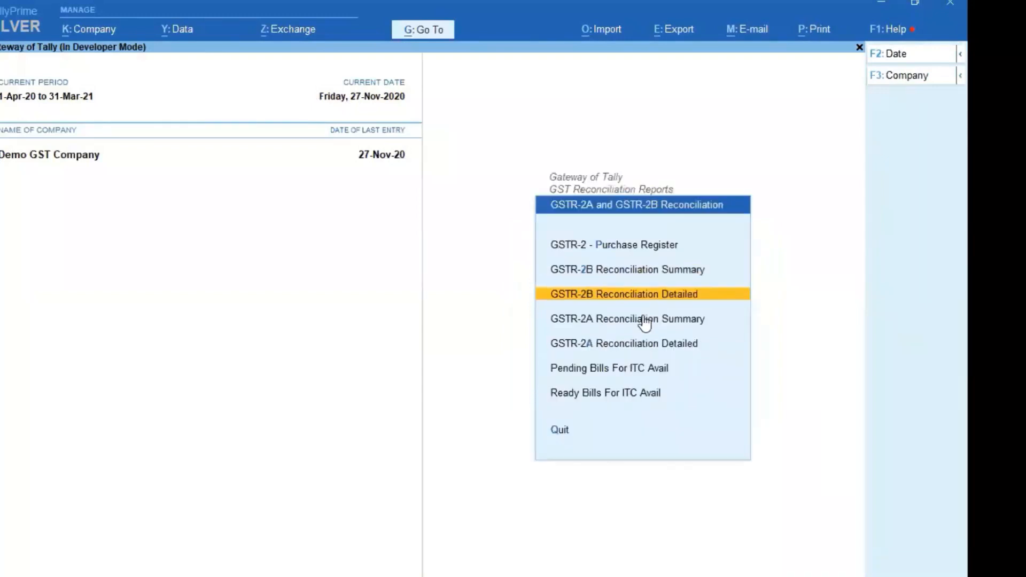
key("Down")
key("Down")
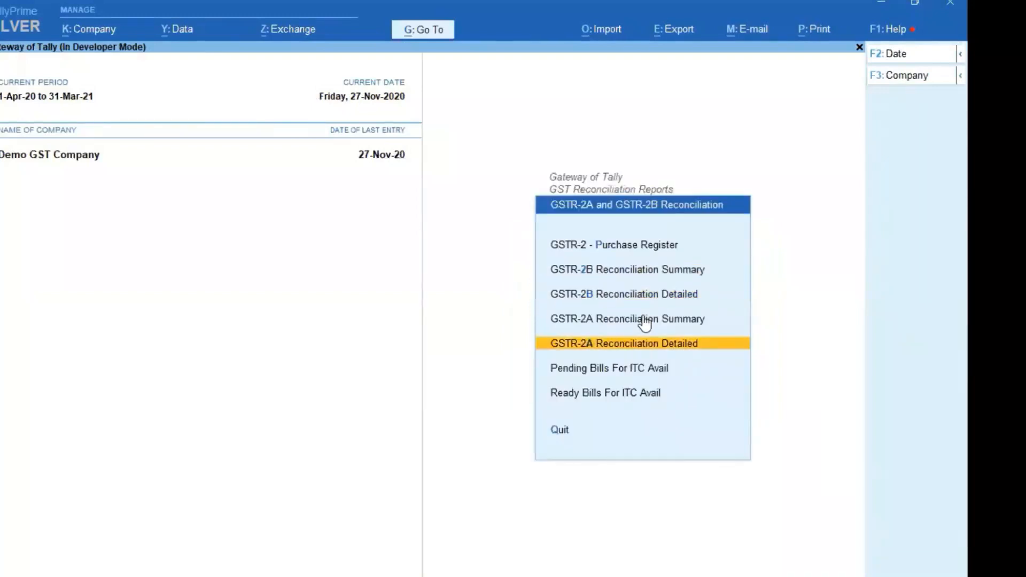
key("Down")
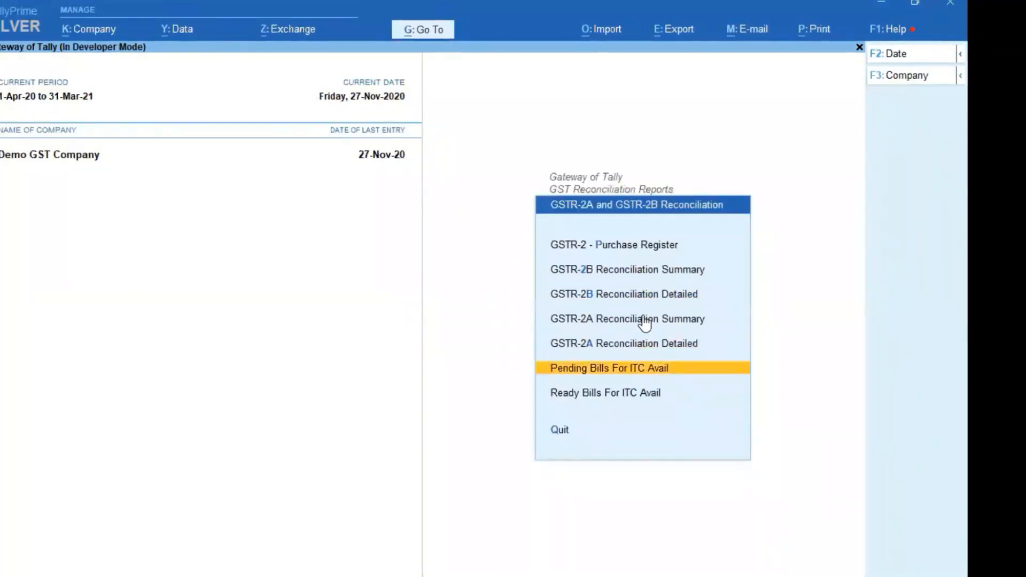
key("Return")
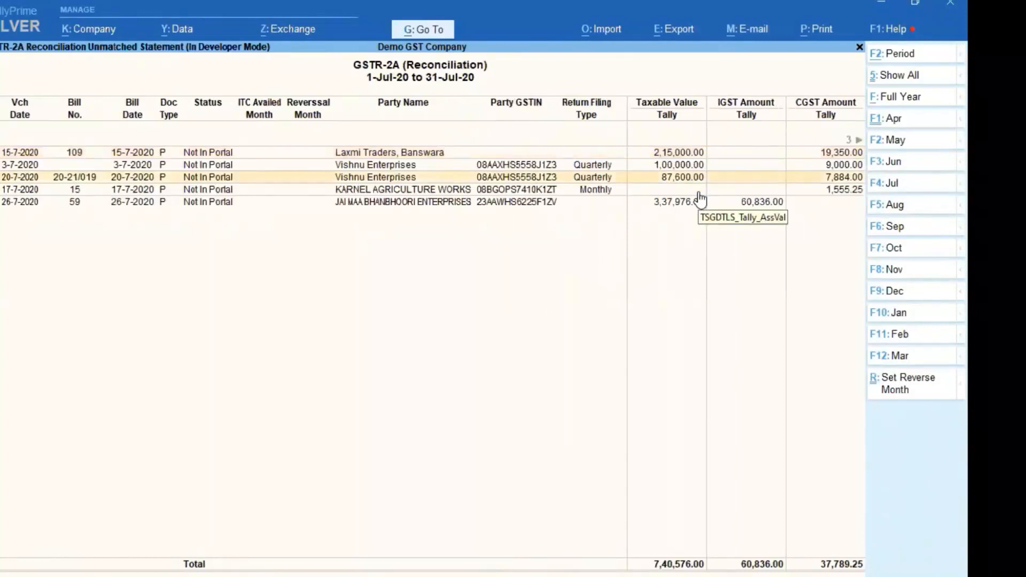
Examine the Not In Portal bills of July in the pending ITC report, from Laxmi Traders, Banswara down to bill 59.
key("Down")
key("Up")
key("Up")
key("Up")
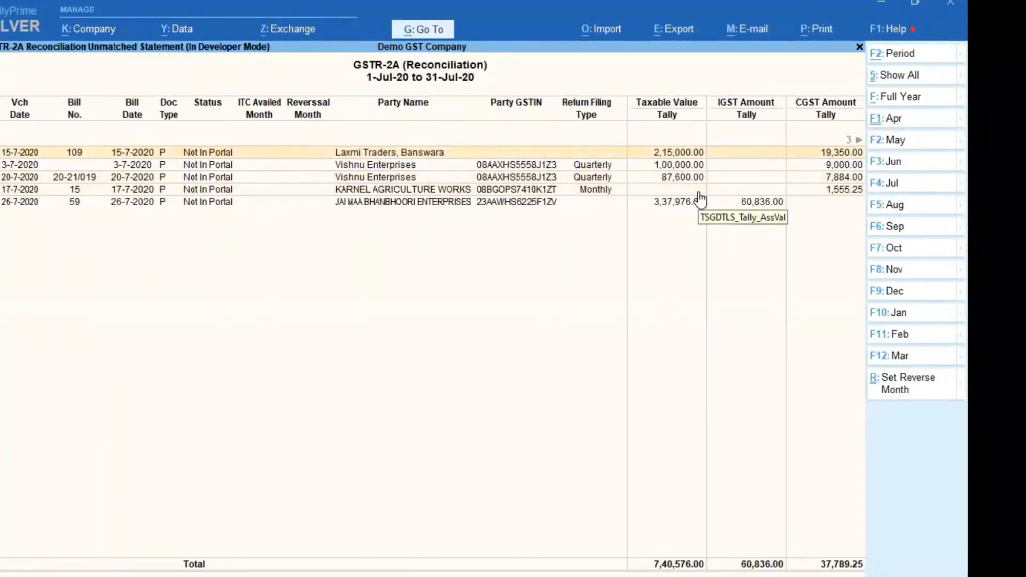
key("Down")
key("Down")
key("Down")
key("Down")
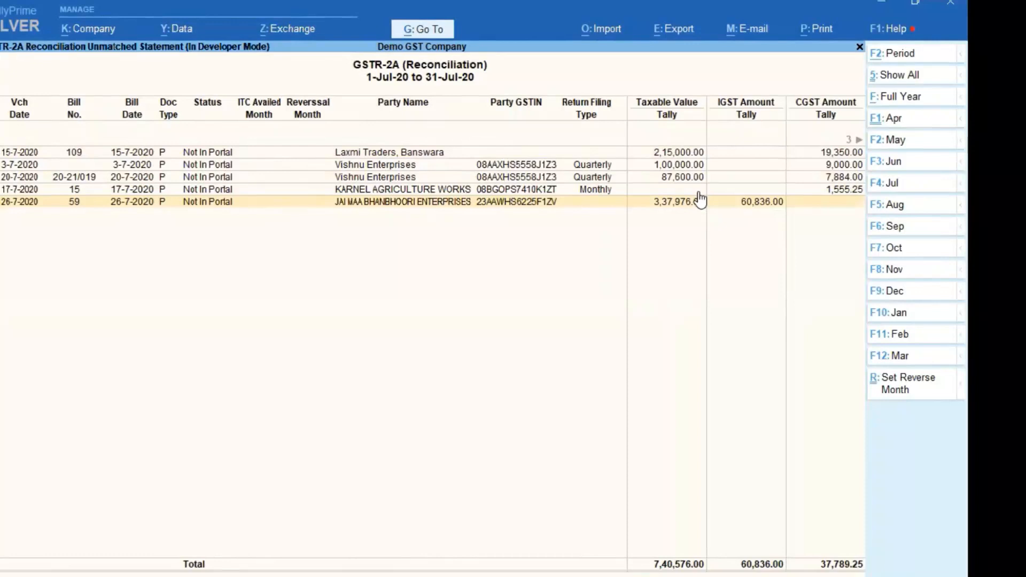
Set the reversal month end date of all pending bills to 31-7, creating ITC reverse entries and updating the voucher entries.
key("ctrl+space")
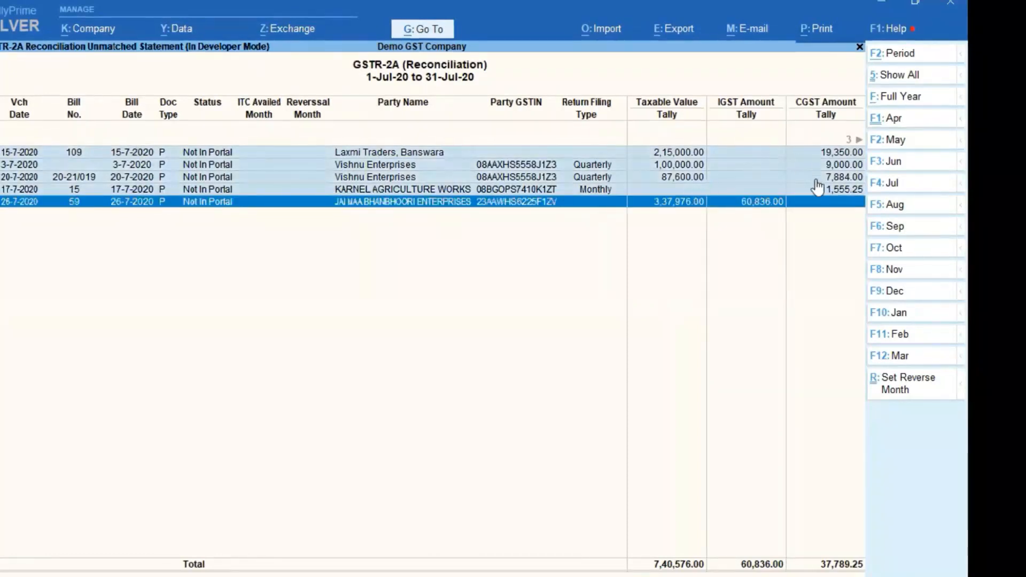
left_click(897, 385)
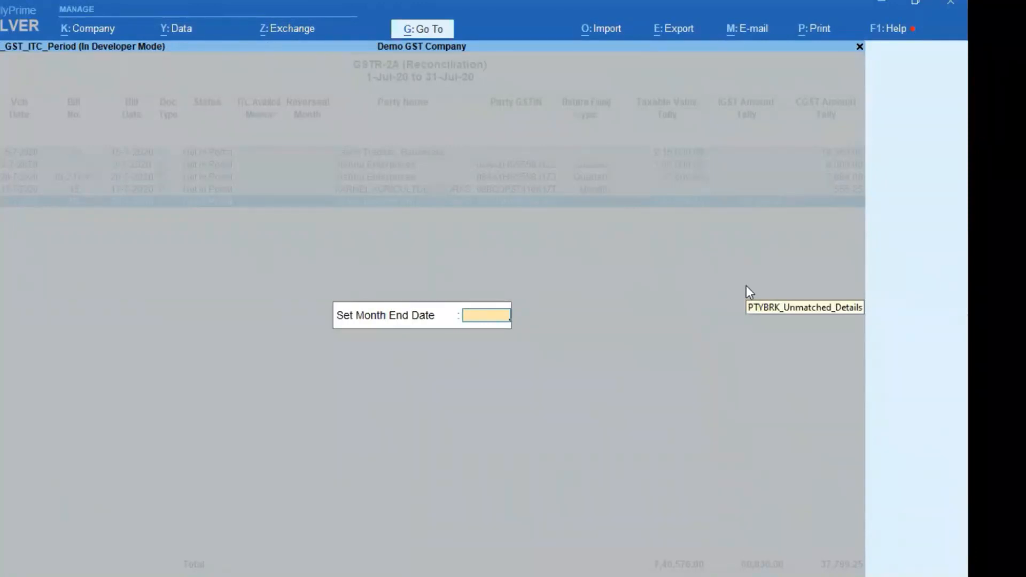
type("31-7")
key("Return")
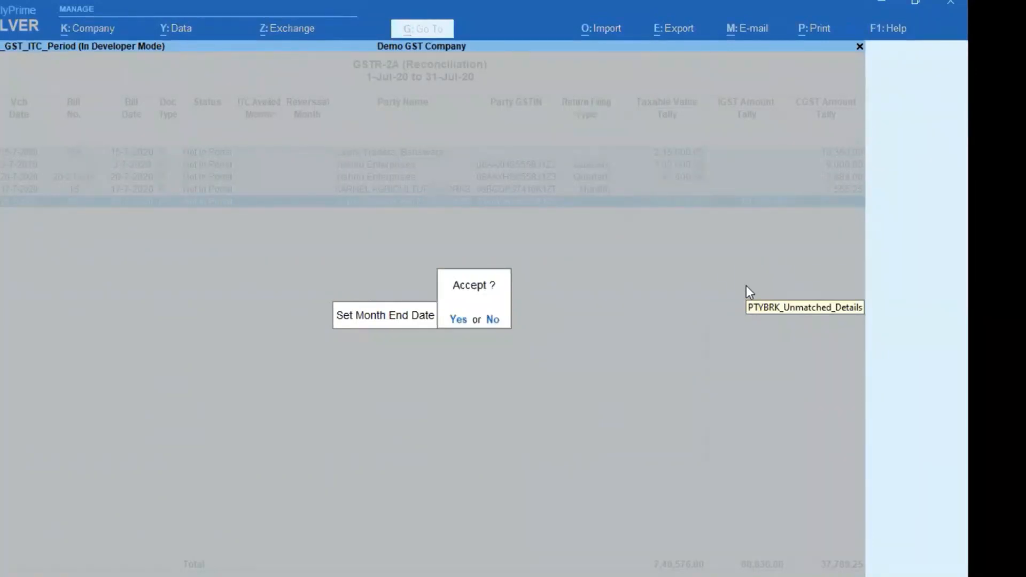
key("Return")
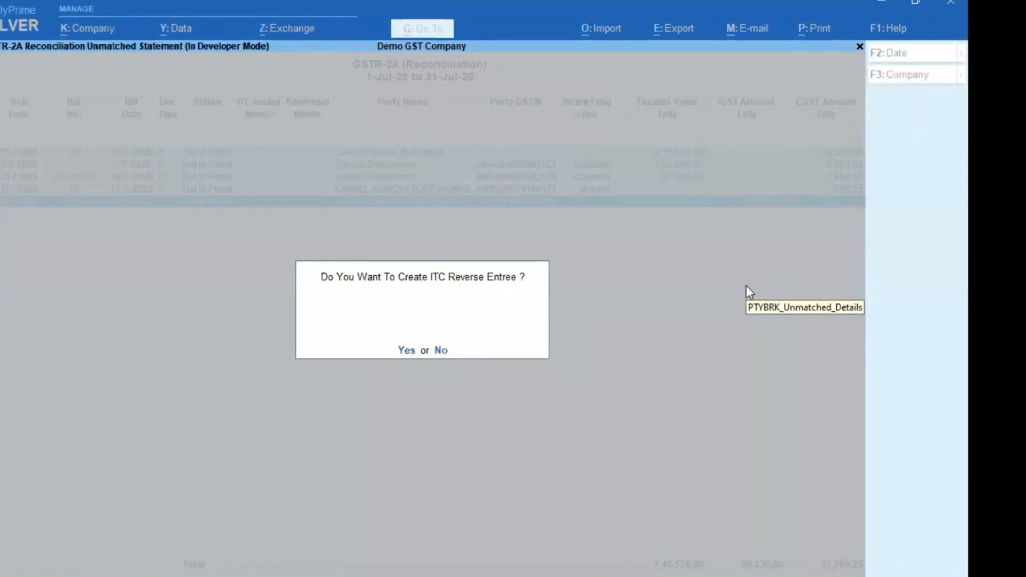
key("Return")
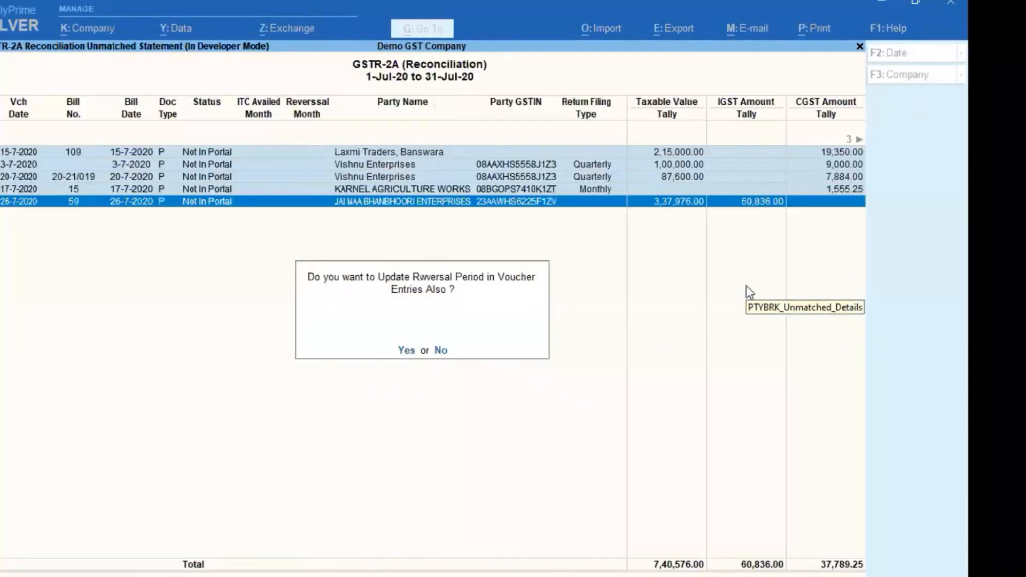
key("Return")
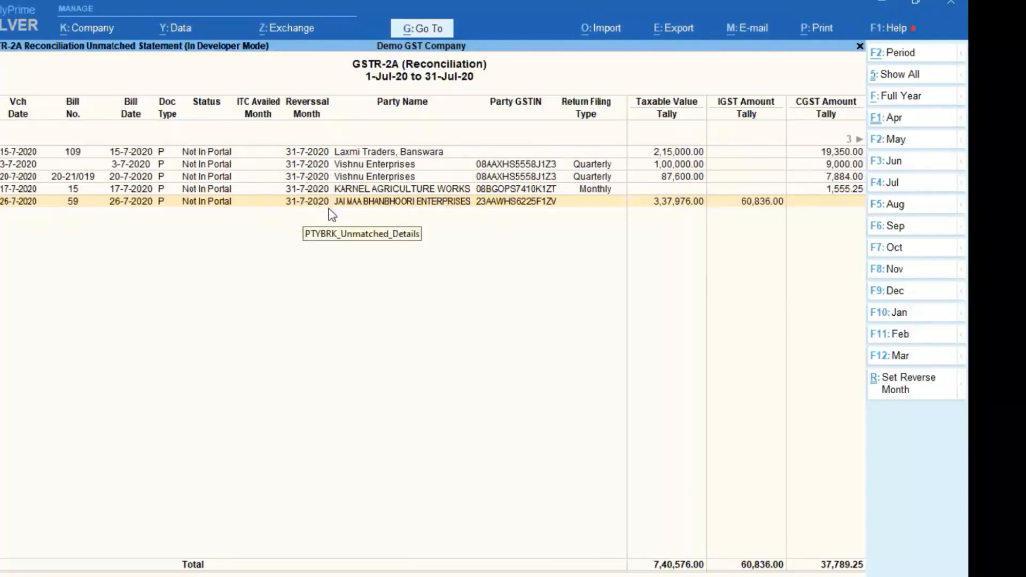
Leave the pending bills report and open the GSTR-3B return from the GST reports.
key("Escape")
key("Escape")
key("Return")
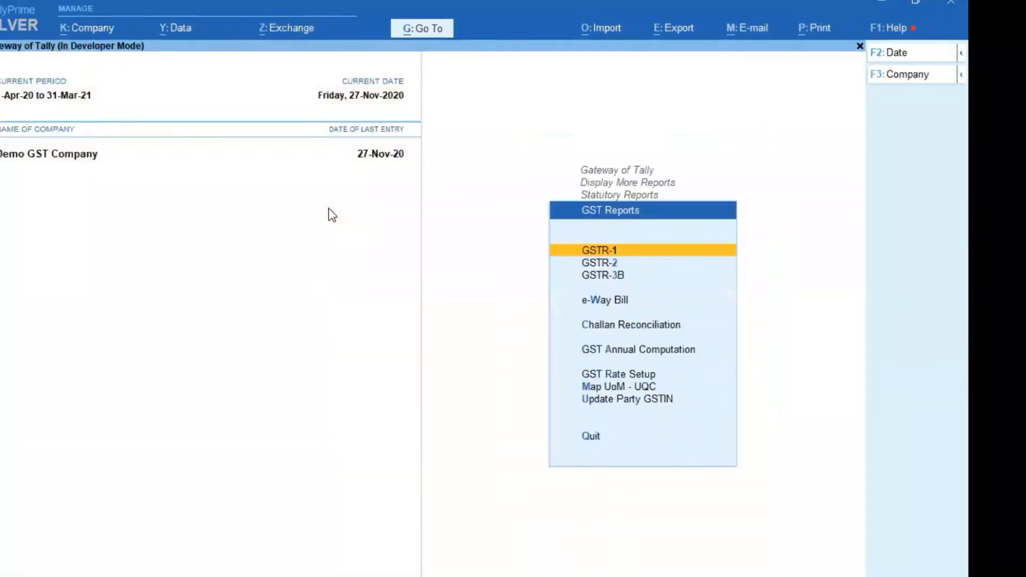
key("Down")
key("Down")
key("Return")
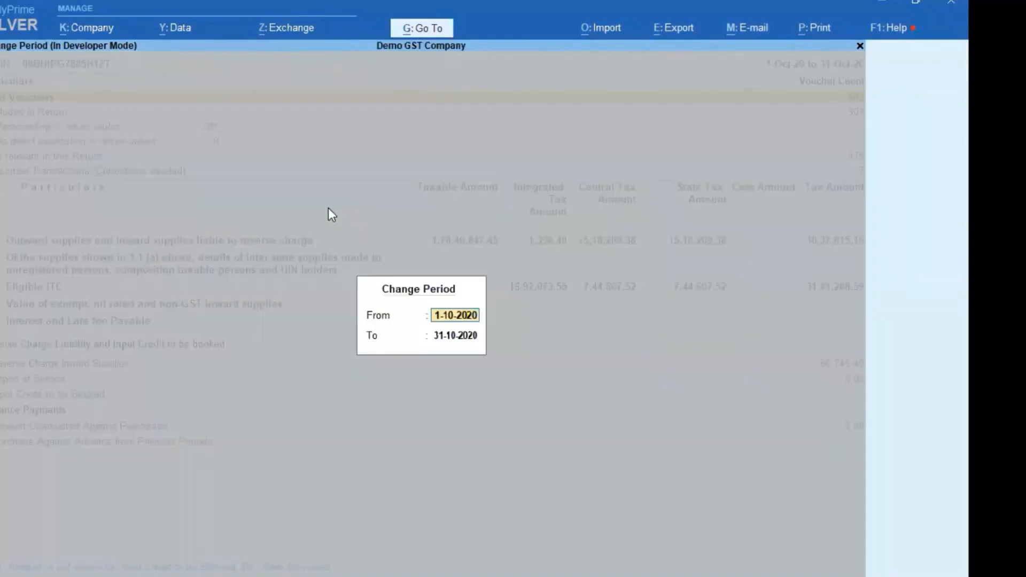
Set the GSTR-3B period to 1-7-2020 to 31-7-2020 and go to the ITC reversed as per rules 42 & 43.
type("1-7")
key("Return")
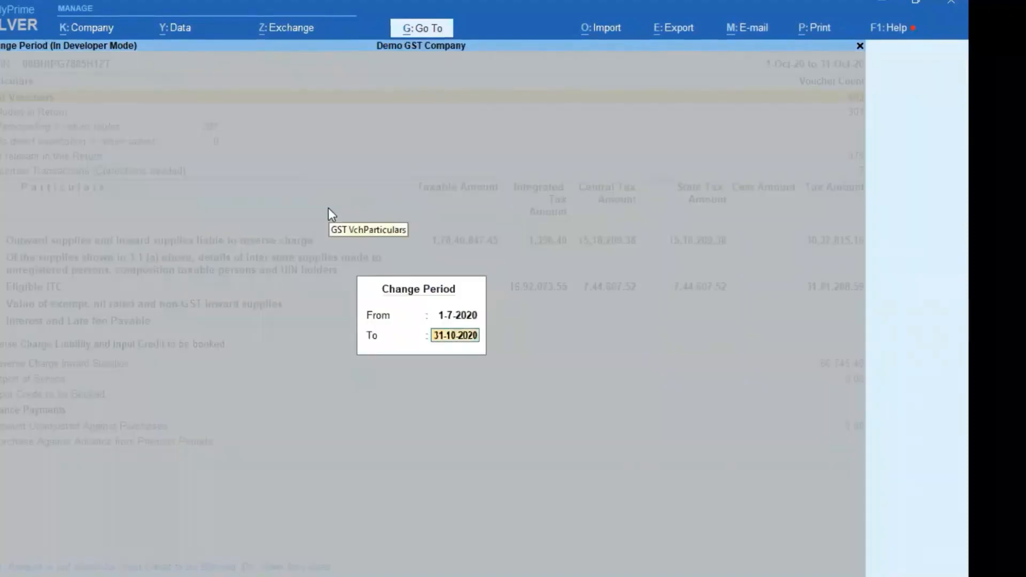
type("31-7")
key("Return")
scroll(329, 207, "down", 4)
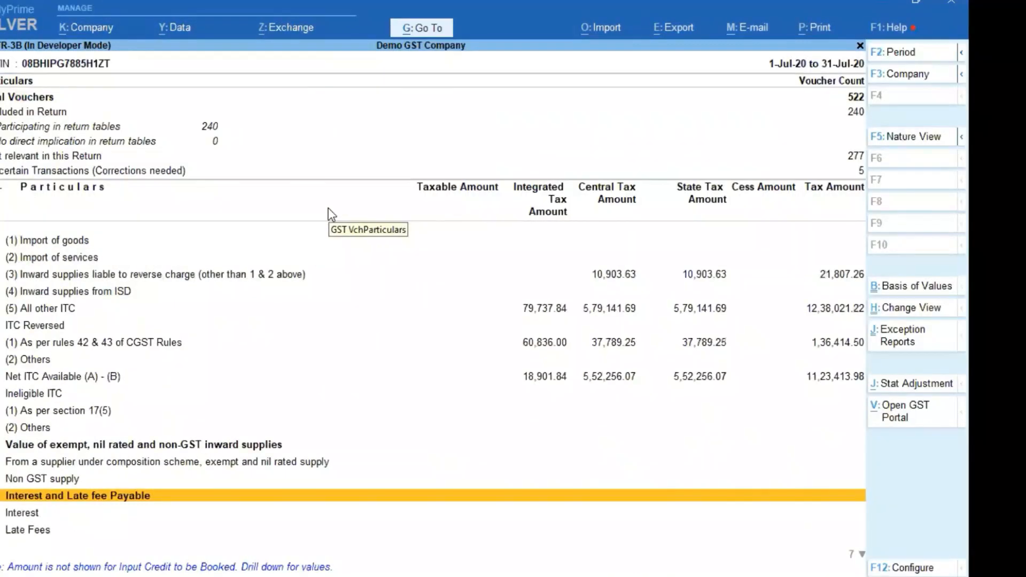
scroll(329, 207, "up", 3)
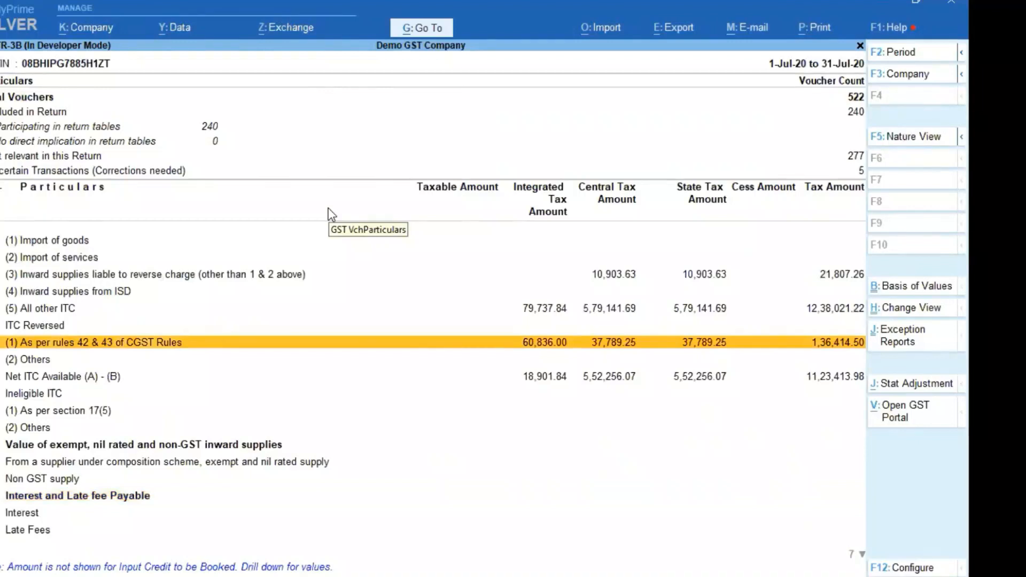
List the vouchers behind the ITC reversed as per rules 42 & 43 and go through the journal entries.
key("Return")
key("Down")
key("Down")
key("Down")
key("Down")
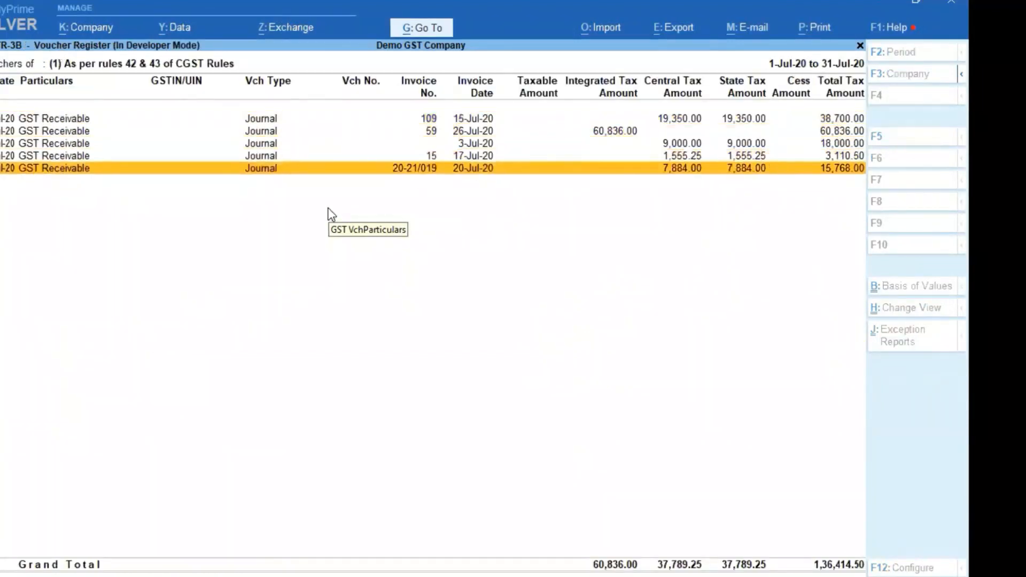
Open the ITC reversal journal for invoice 109 to examine its GST Receivable and input tax entries, then close it.
key("Up")
key("Up")
key("Up")
key("Up")
key("Return")
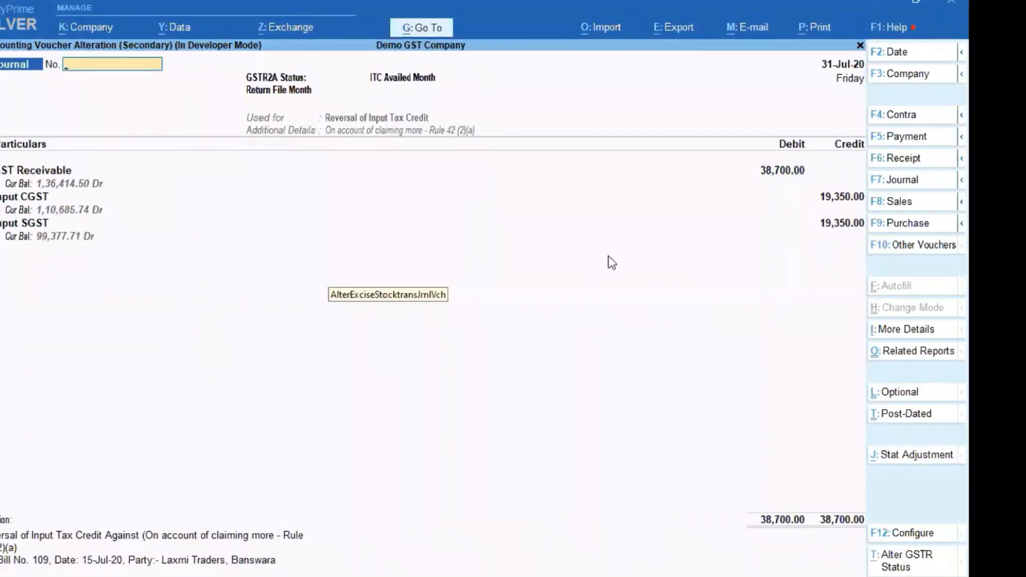
key("Escape")
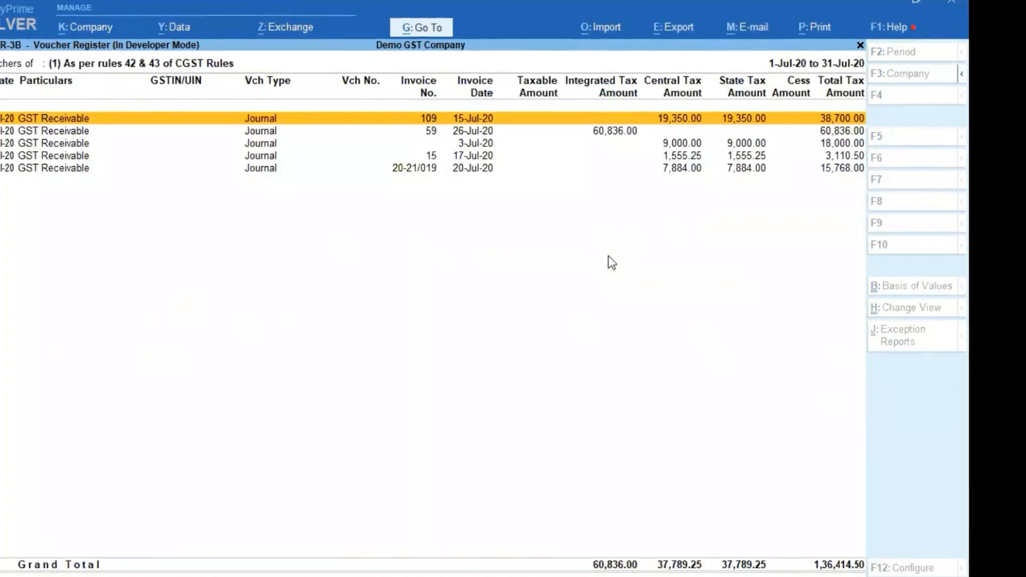
Leave the GSTR-3B return and open the GST Reconciliation Reports from the Gateway of Tally.
key("Escape")
key("Escape")
key("Escape")
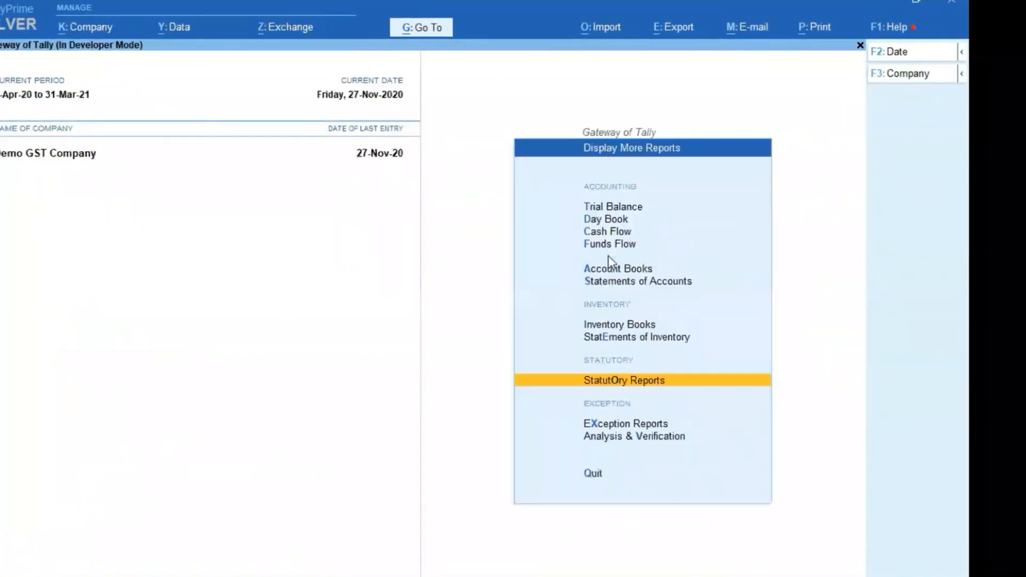
key("Escape")
key("Down")
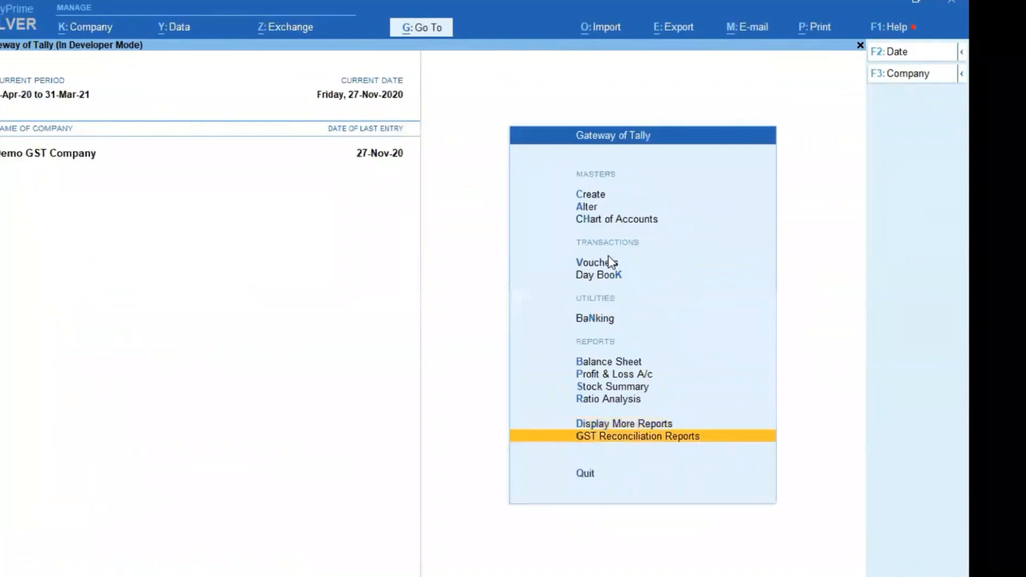
key("Return")
Open Ready Bills For ITC Avail under GSTR-2A and GSTR-2B Reconciliation and show the July bills.
key("Down")
key("Return")
key("Down")
key("Down")
key("Down")
key("Down")
key("Down")
key("Down")
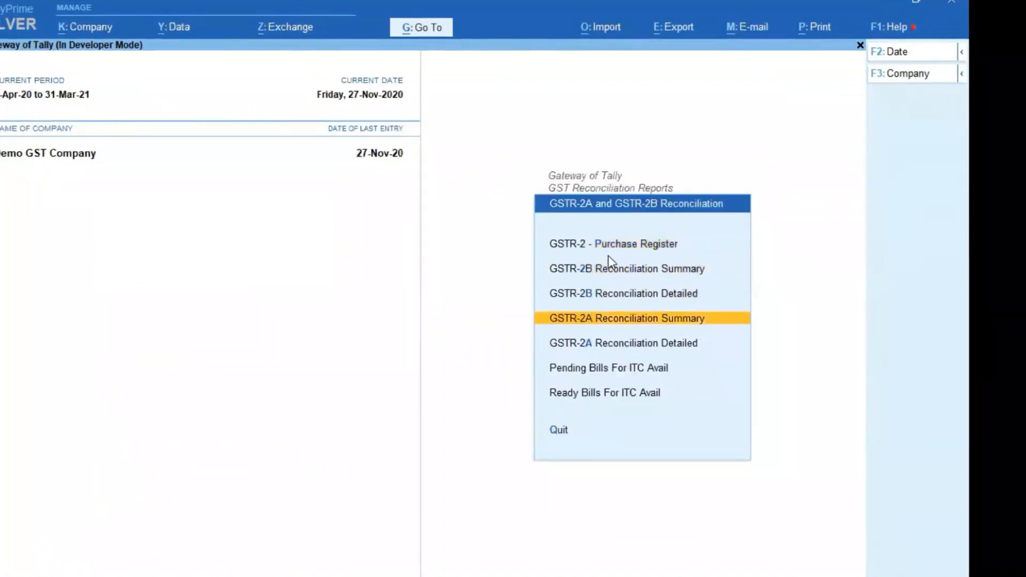
key("Return")
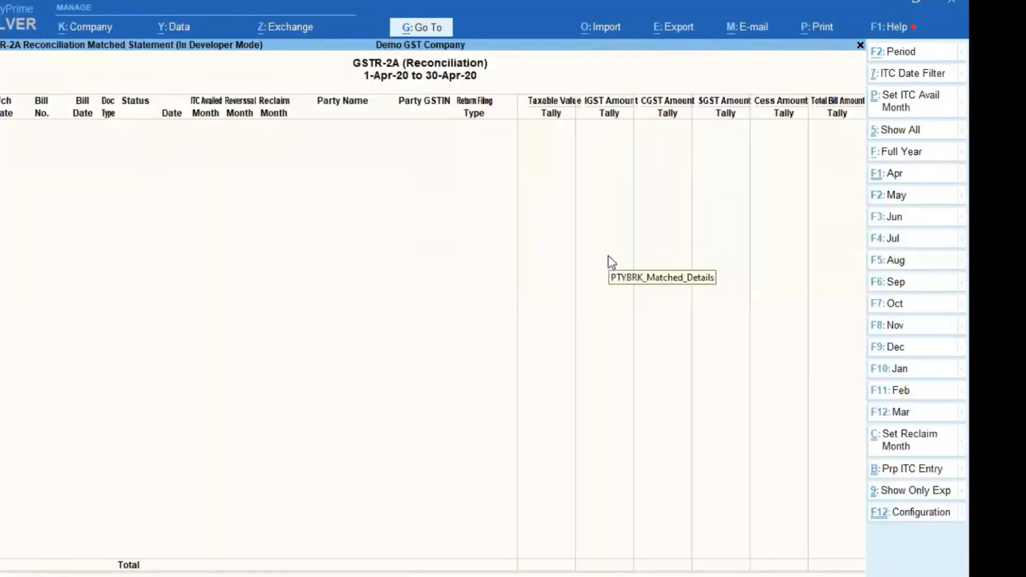
left_click(902, 242)
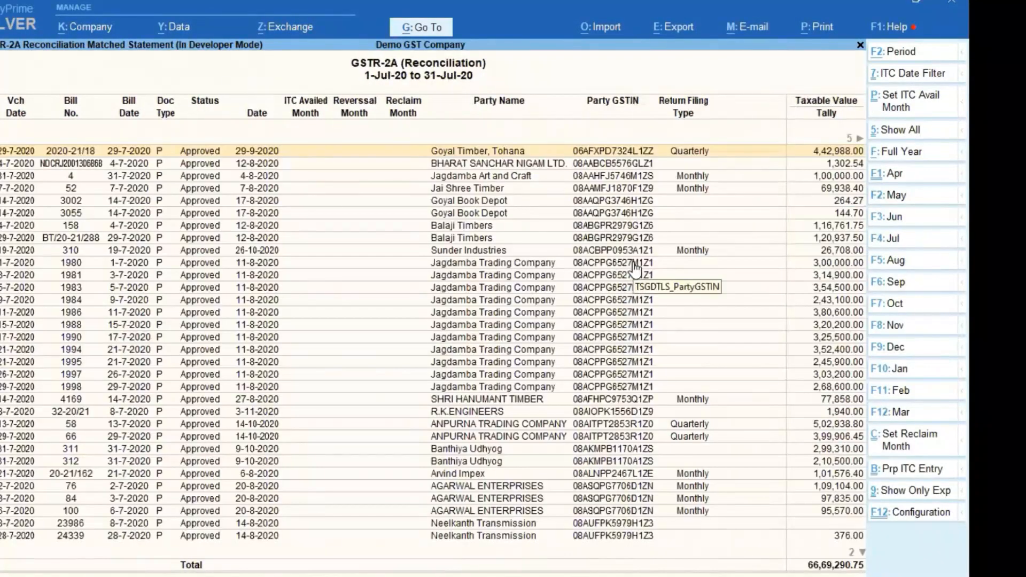
Set the ITC avail month end date of all ready July bills to 31-Jul-20, updating the voucher entries as well.
key("End")
key("Right")
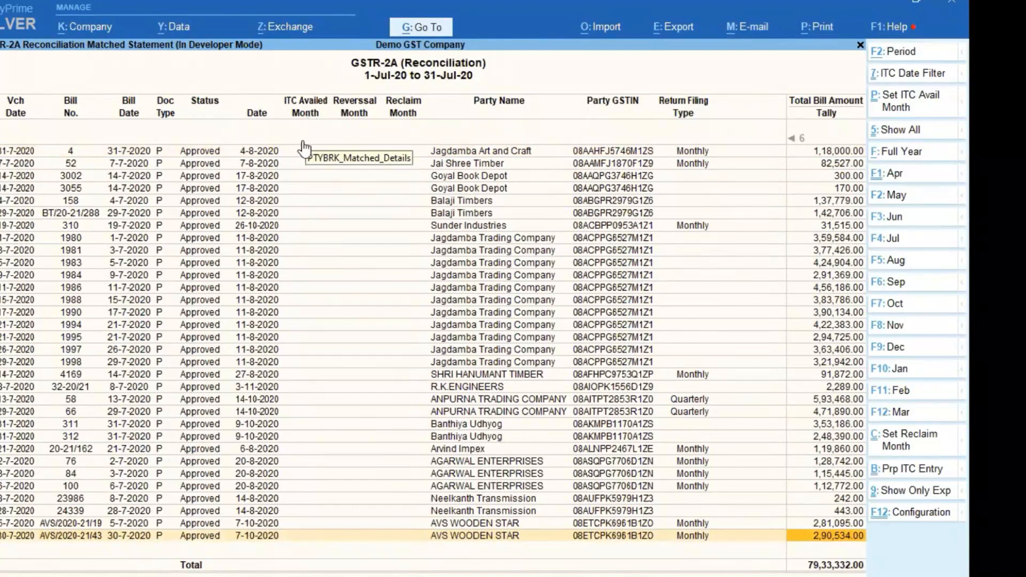
key("ctrl")
key("ctrl+space")
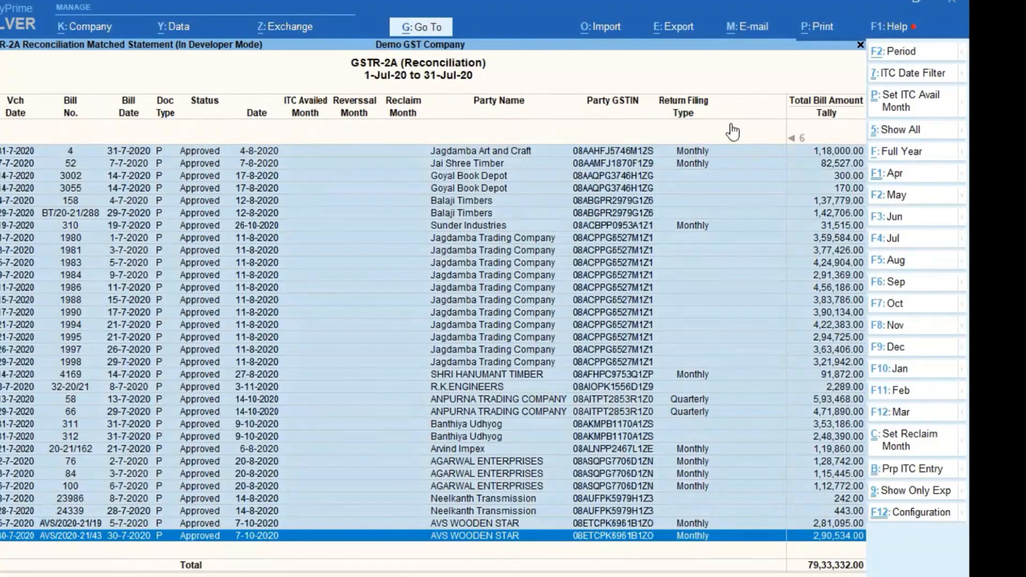
left_click(907, 107)
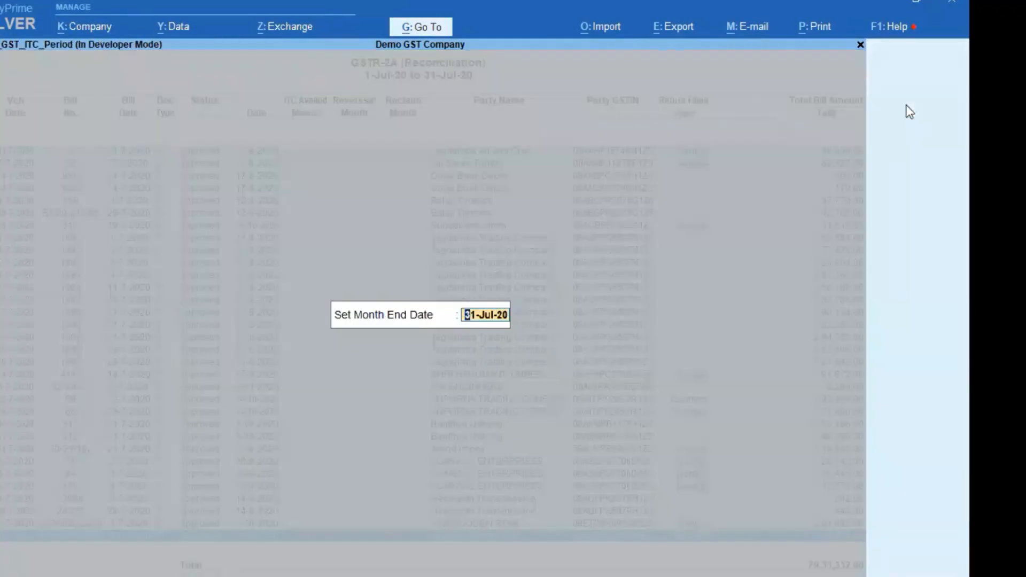
key("Return")
key("Return")
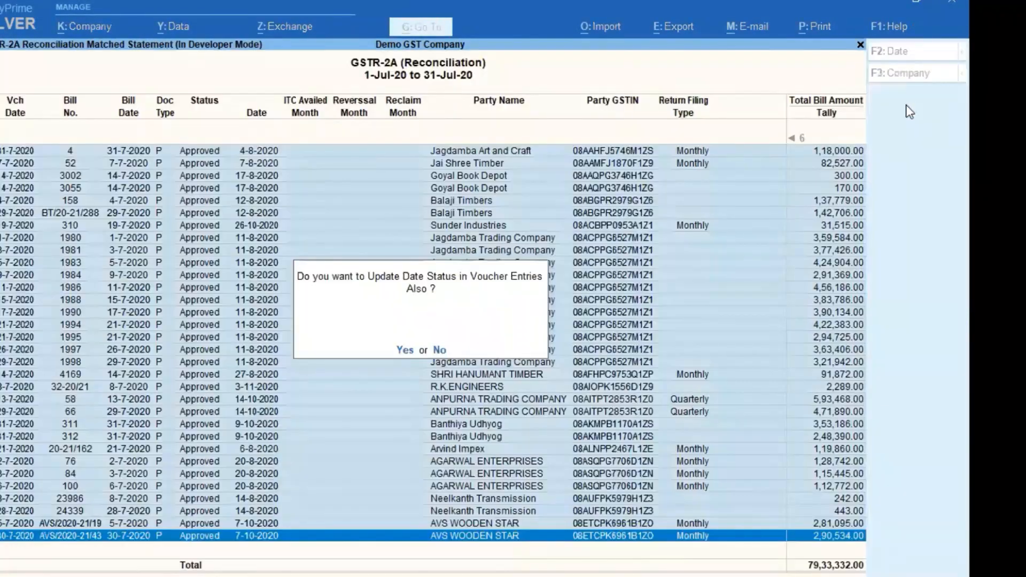
key("Return")
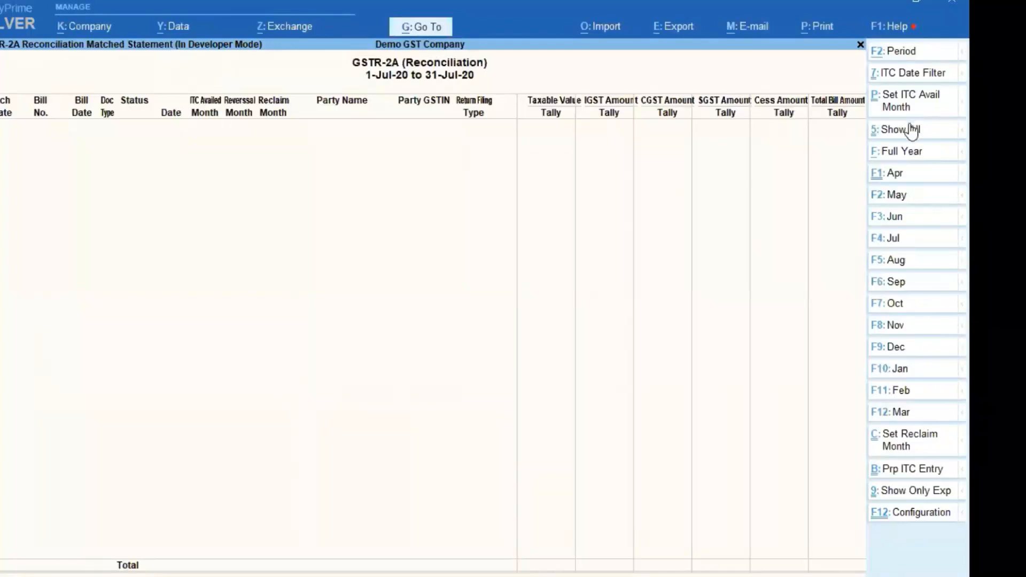
Show all July bills in the matched statement and check their ITC availed month from first to last.
left_click(903, 129)
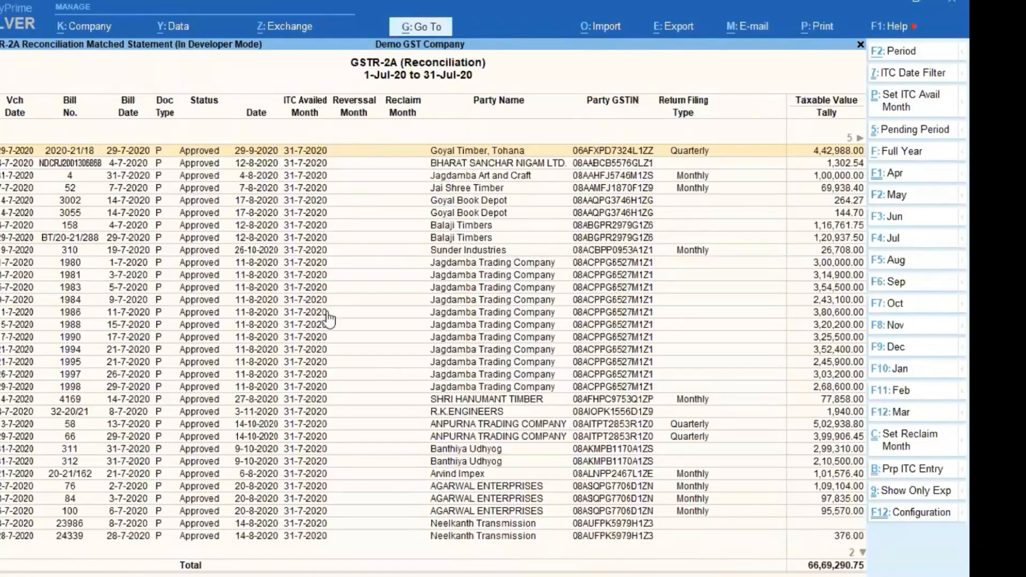
key("End")
key("Right")
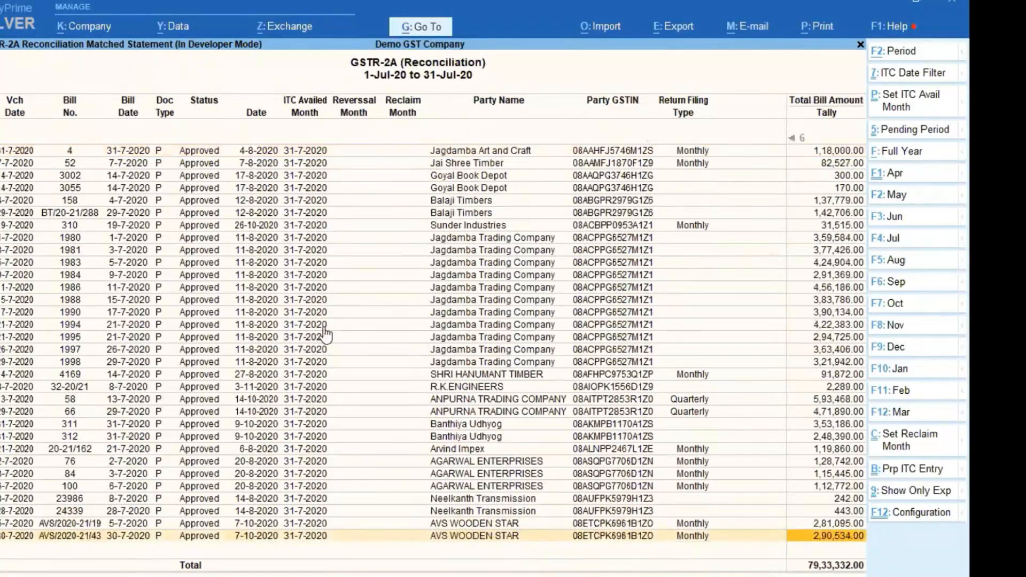
key("Home")
key("Left")
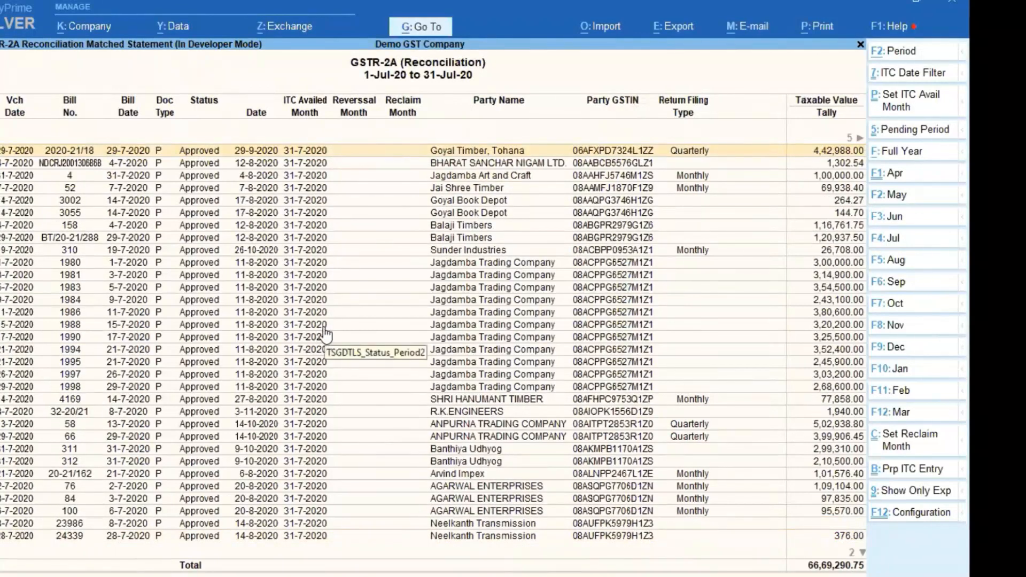
Open the pending bills for ITC avail for July and examine the reversal month of the Not In Portal bills.
key("Down")
key("Down")
key("Down")
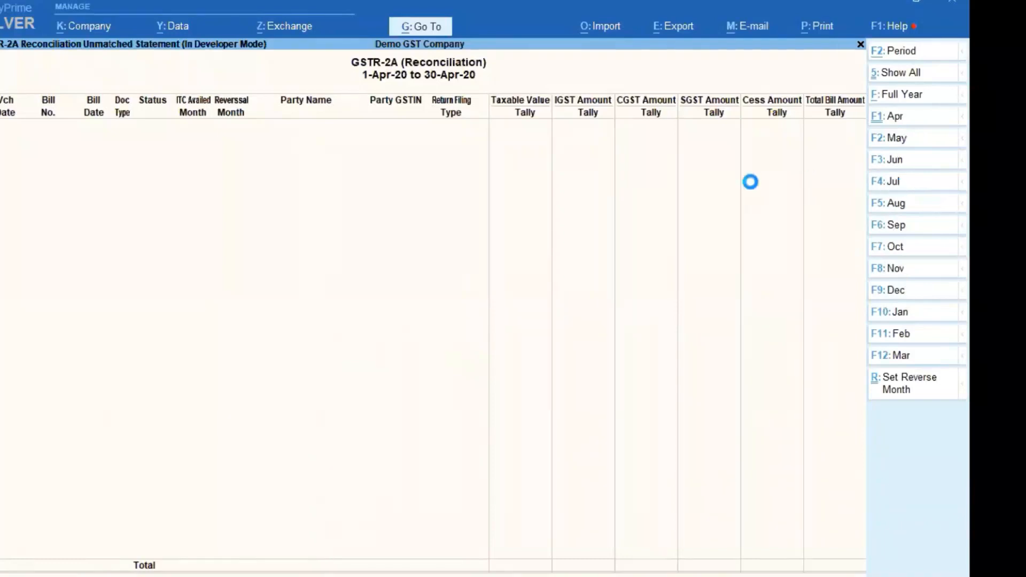
key("F4")
key("Down")
key("Down")
key("Down")
key("Down")
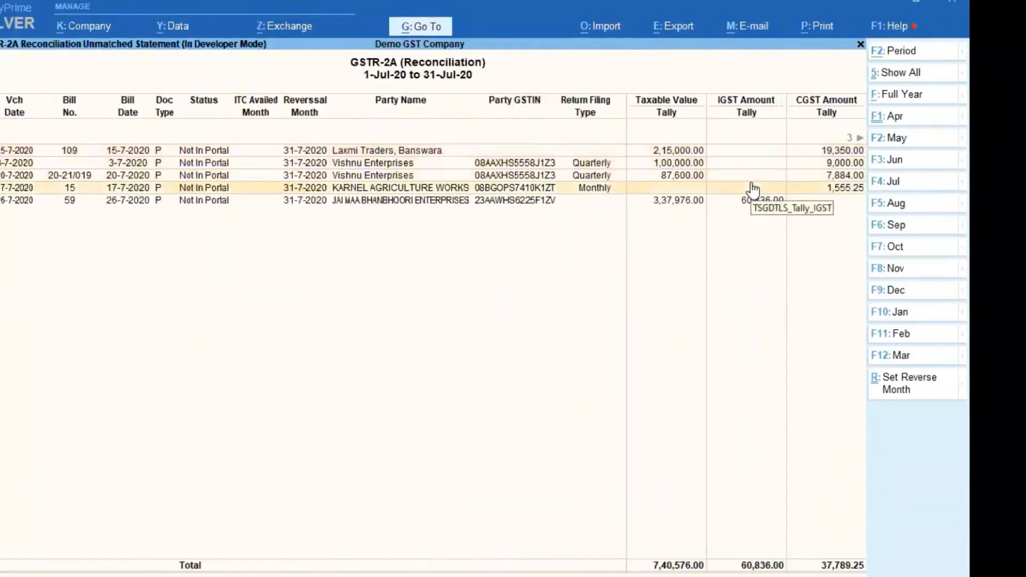
key("Up")
key("Up")
key("Up")
key("Up")
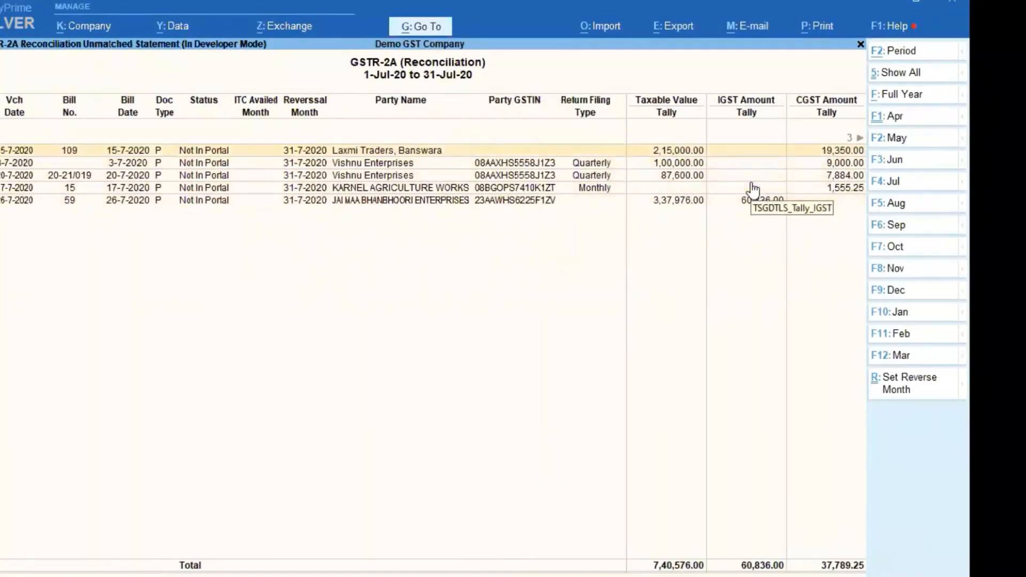
Change the GSTR-2A status of Laxmi Traders, Banswara purchase bill 109 to Matched and save the voucher.
key("Down")
key("Up")
key("Return")
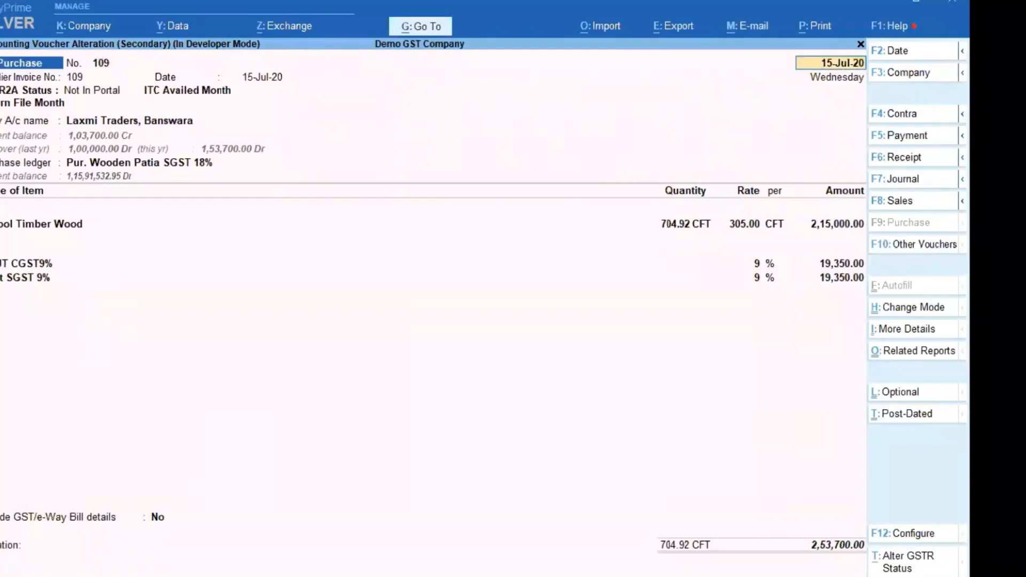
key("Return")
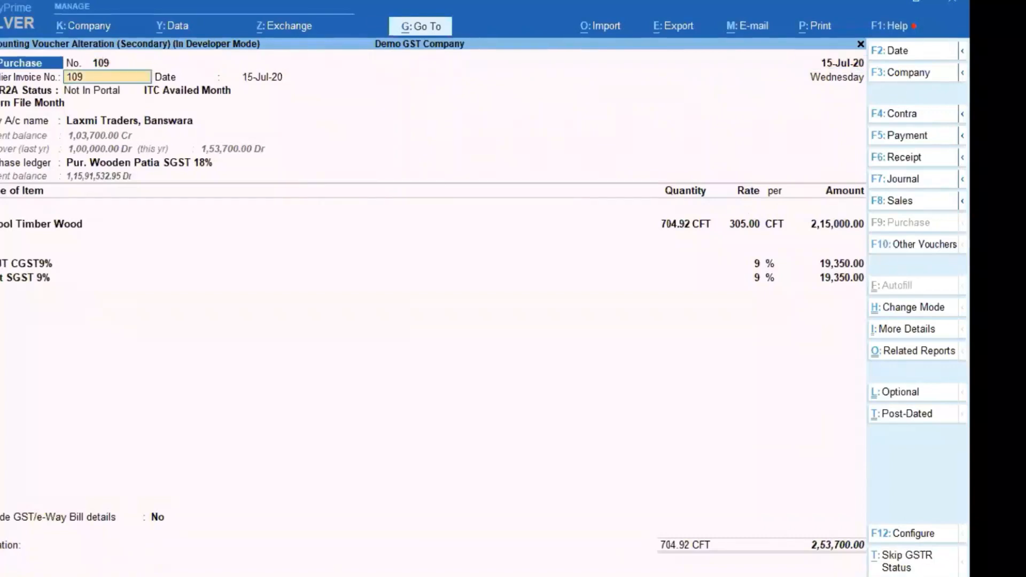
key("Return")
key("Return")
key("Up")
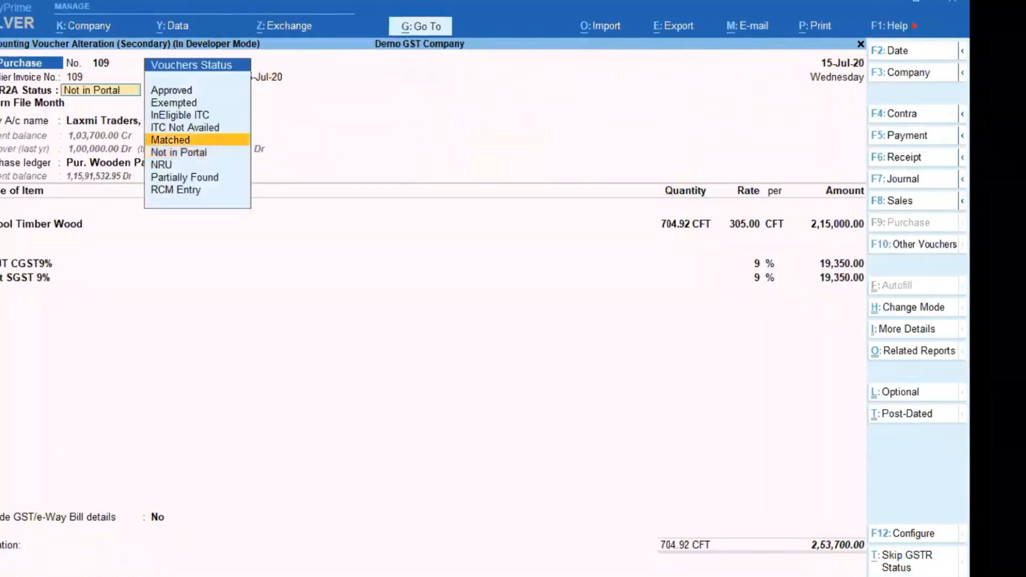
key("Return")
key("ctrl")
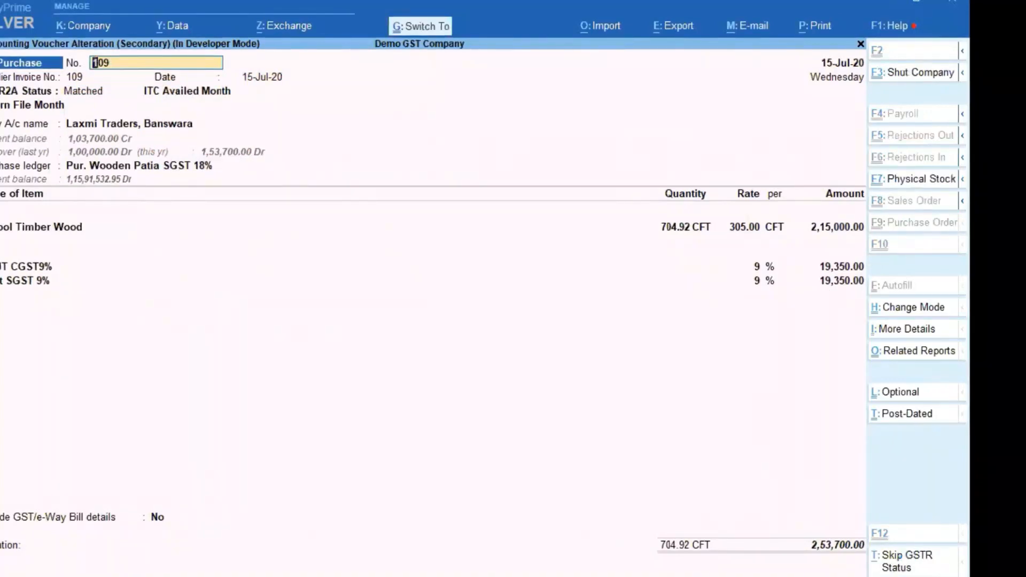
key("ctrl+a")
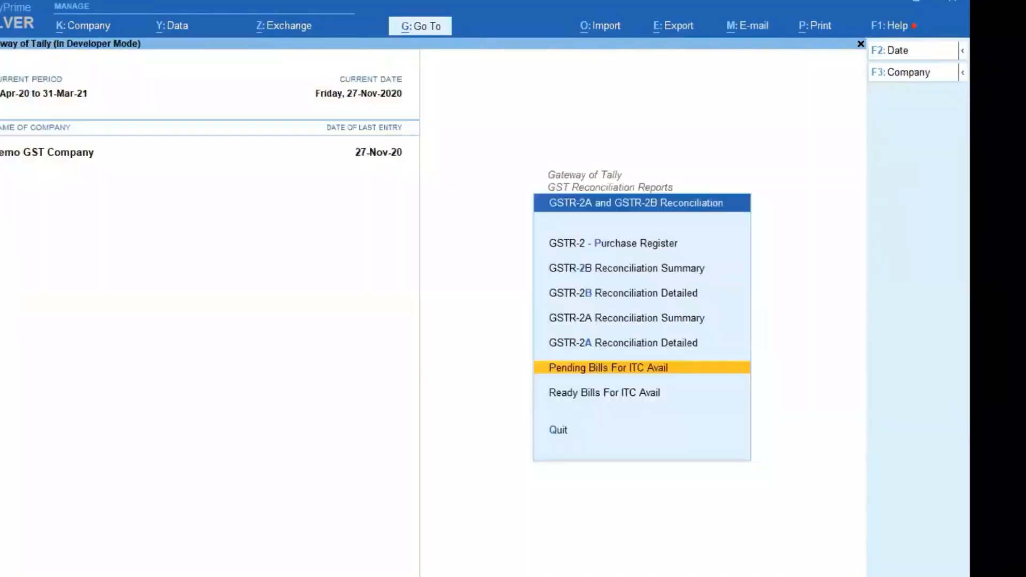
Open the Ready Bills For ITC Avail report and show the July bills, including the newly matched bill 109.
key("Down")
key("Return")
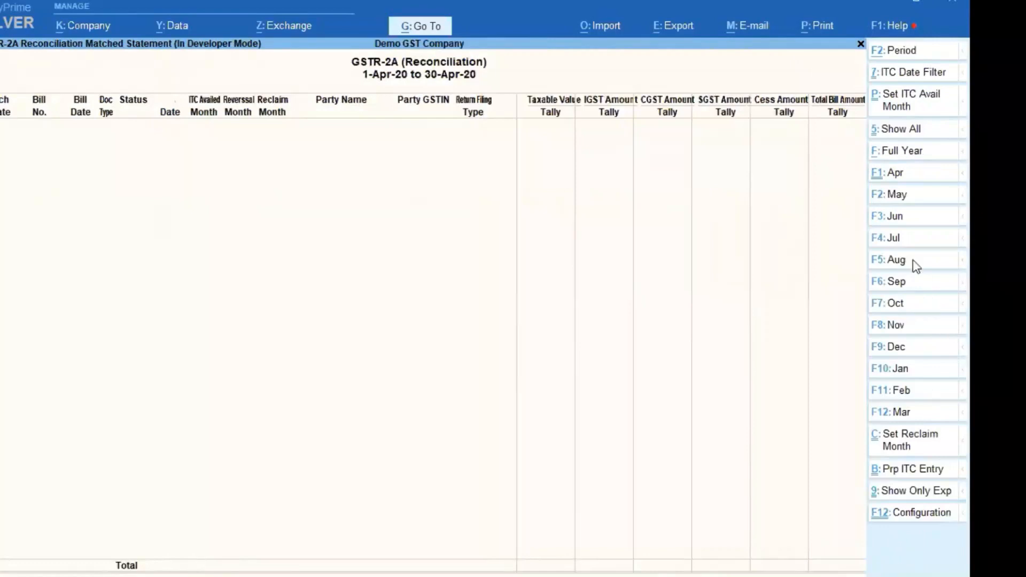
left_click(904, 237)
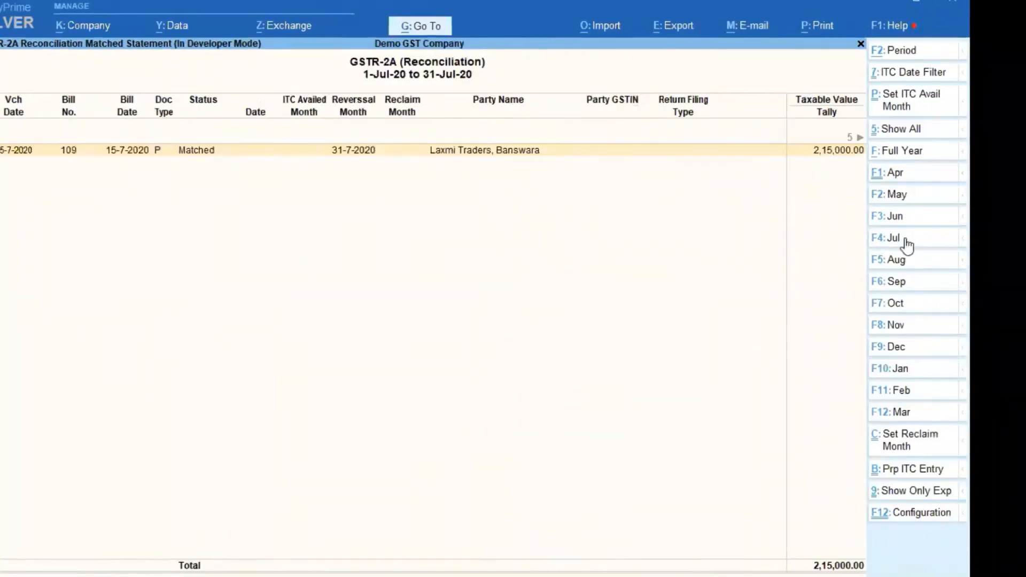
Set the reclaim month end date of Laxmi Traders bill 109 to 31-8, updating the voucher entries as well.
left_click(362, 156)
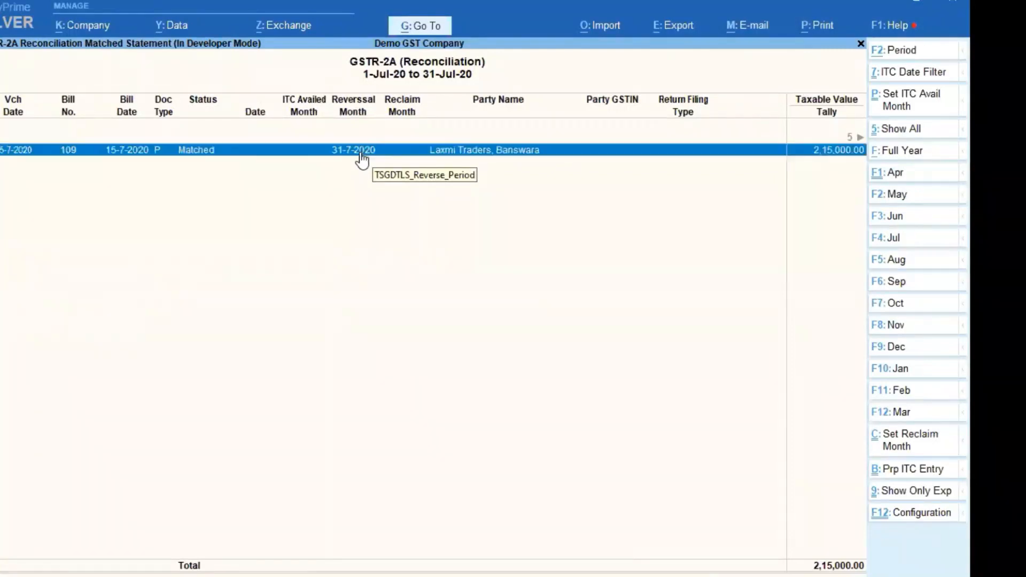
left_click(884, 449)
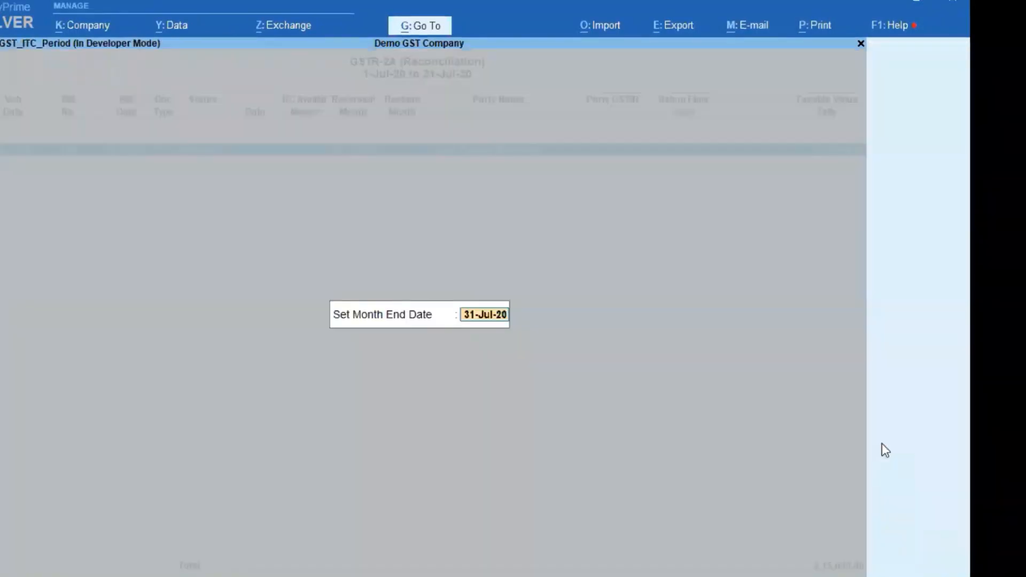
type("31-8")
key("Return")
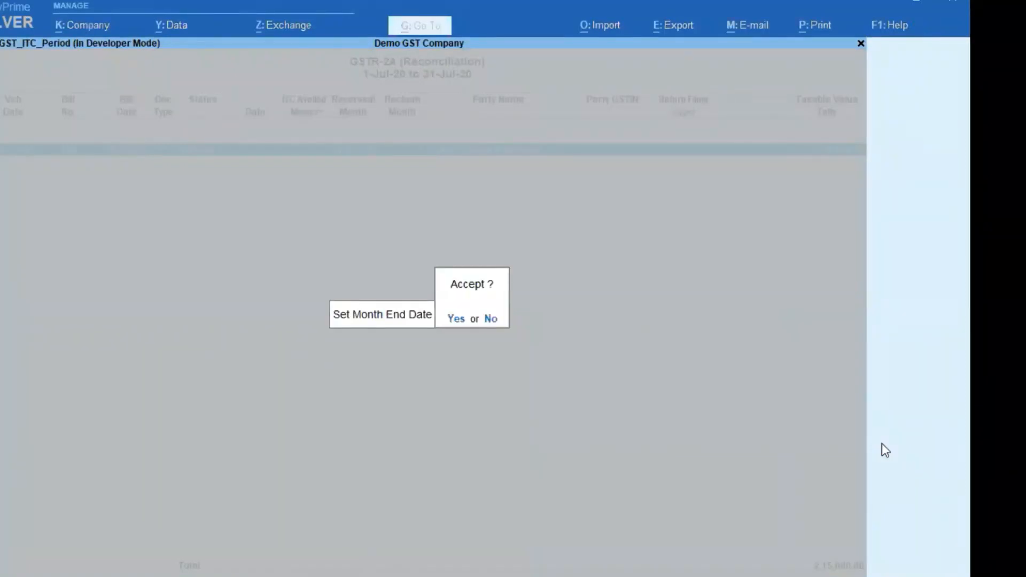
key("Return")
key("Return")
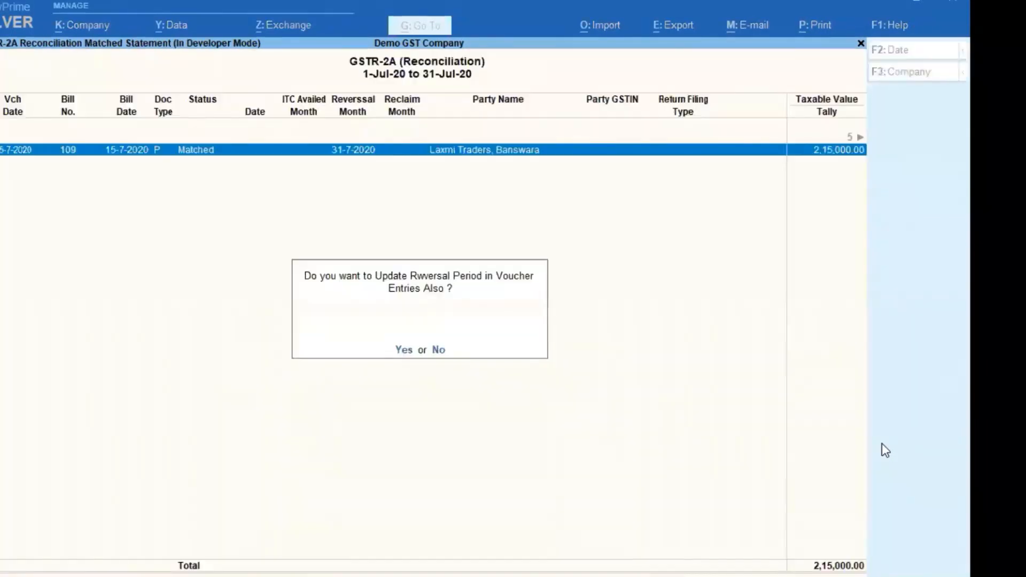
key("Return")
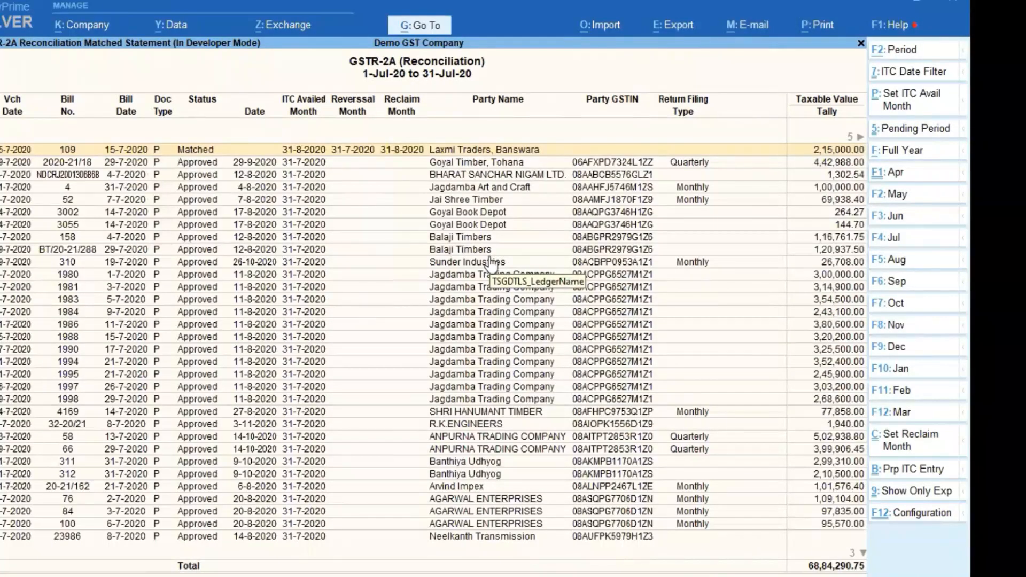
Review all July bills in the matched statement, checking the ITC availed, reversal and reclaim months of bill 109.
key("Down")
key("End")
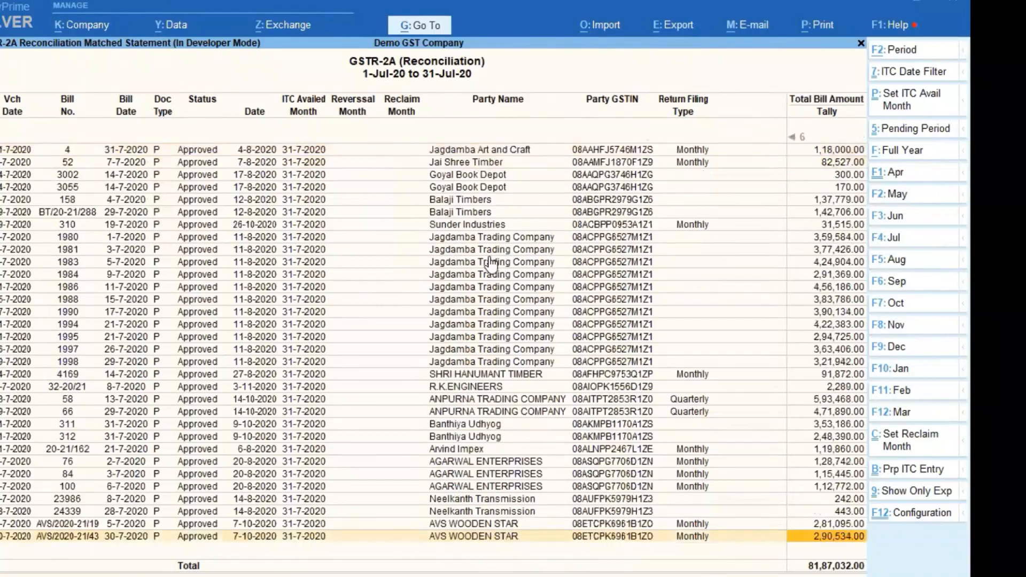
key("Home")
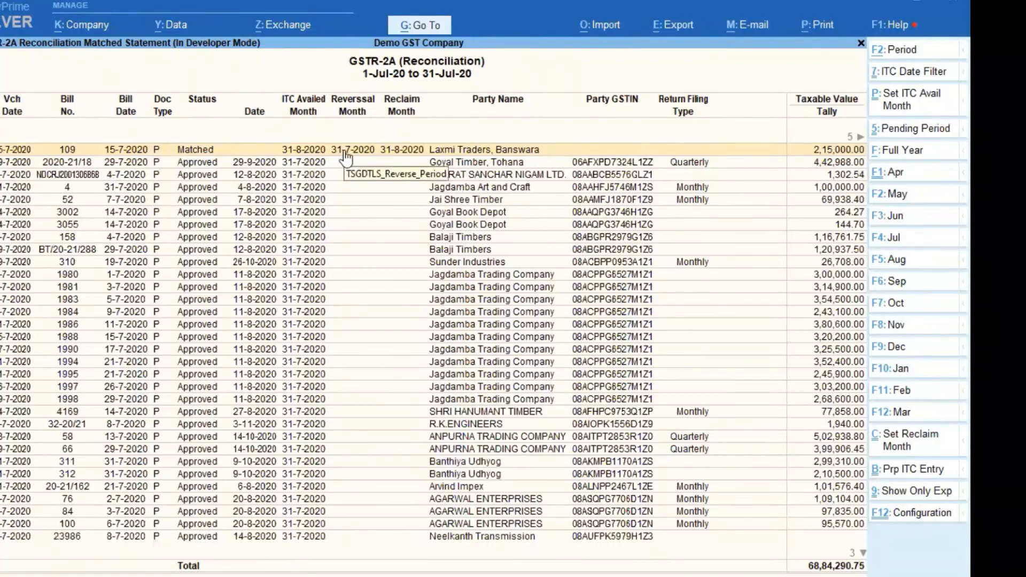
left_click(400, 160)
key("Down")
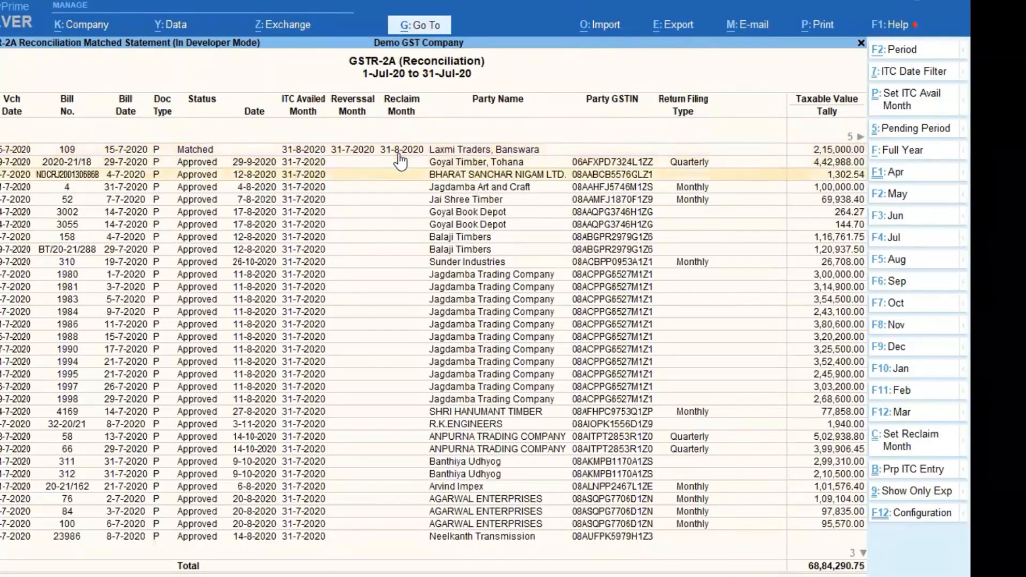
key("End")
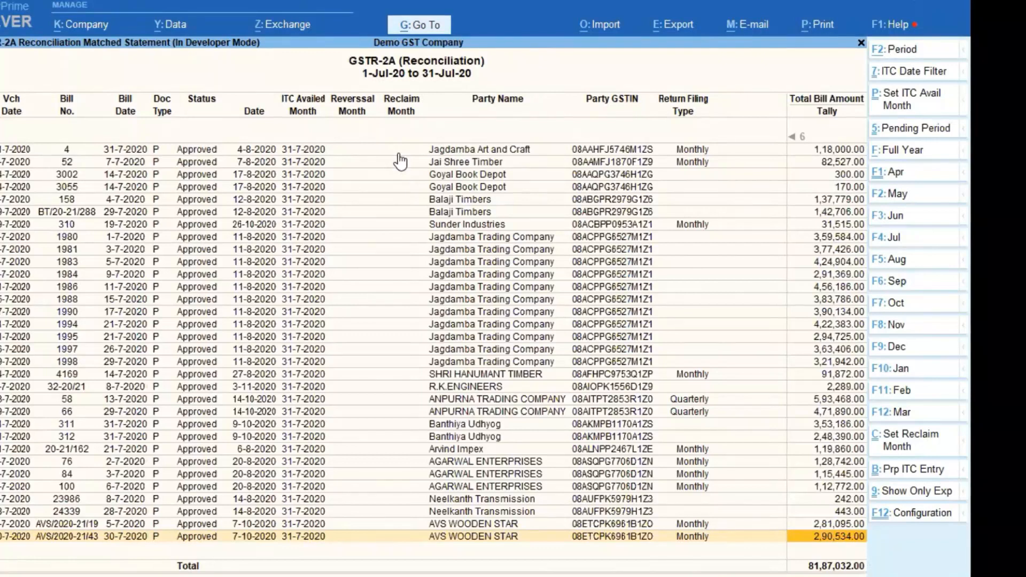
Filter the July matched statement to an ITC avail date of 31-7 and review the filtered bills from first to last.
key("Page_Up")
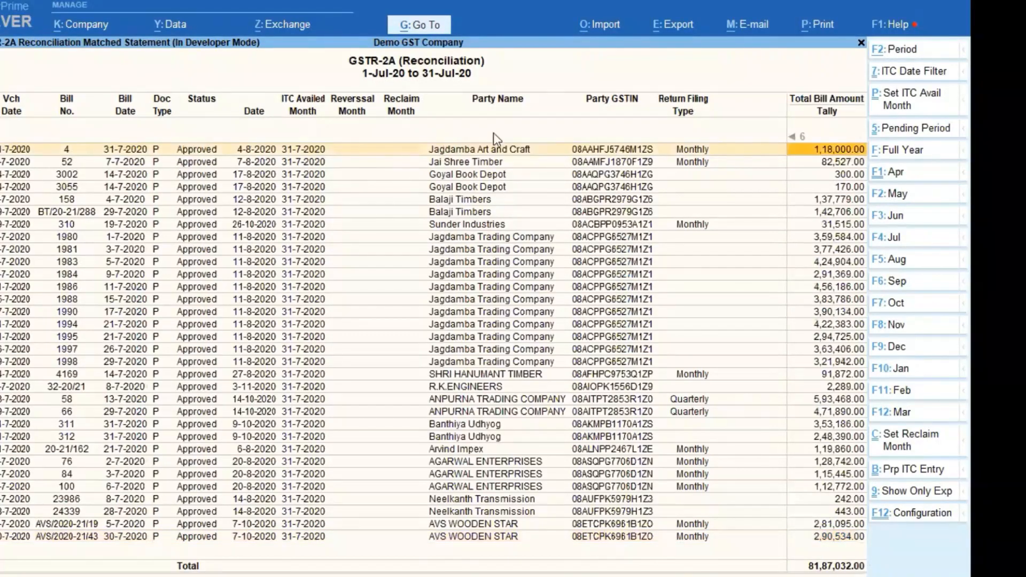
key("Home")
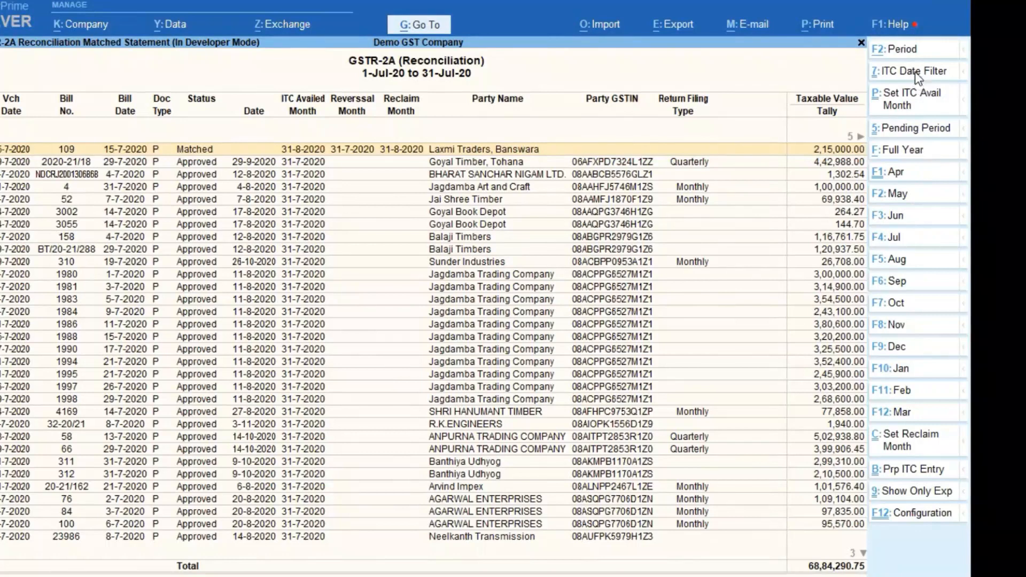
key("ctrl+p")
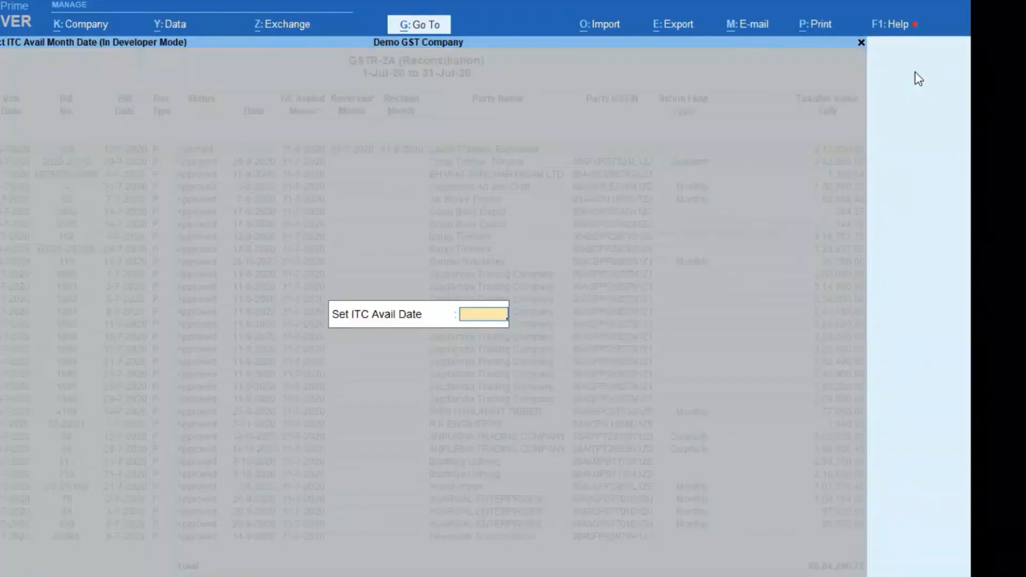
type("31-7")
key("Return")
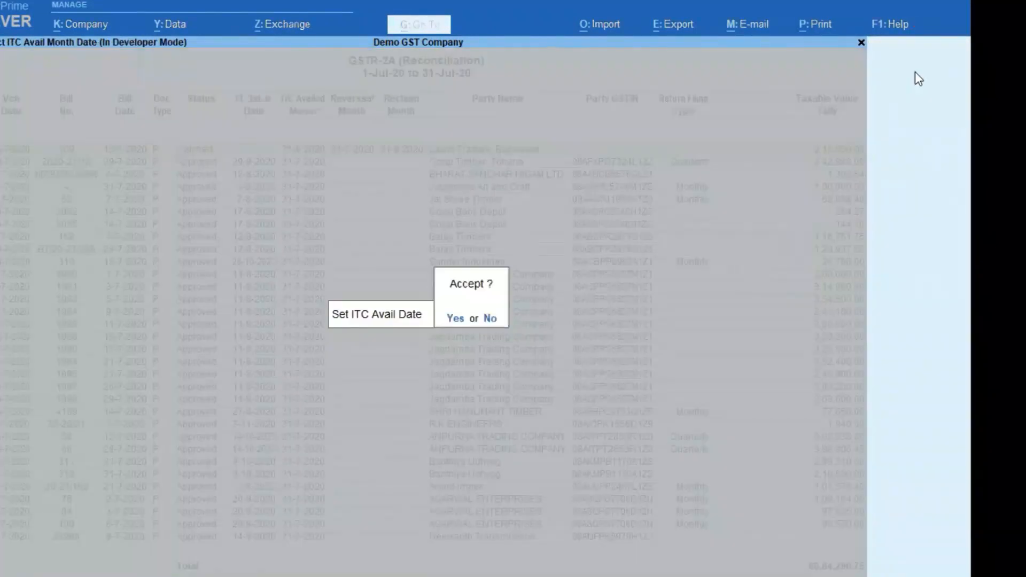
key("Return")
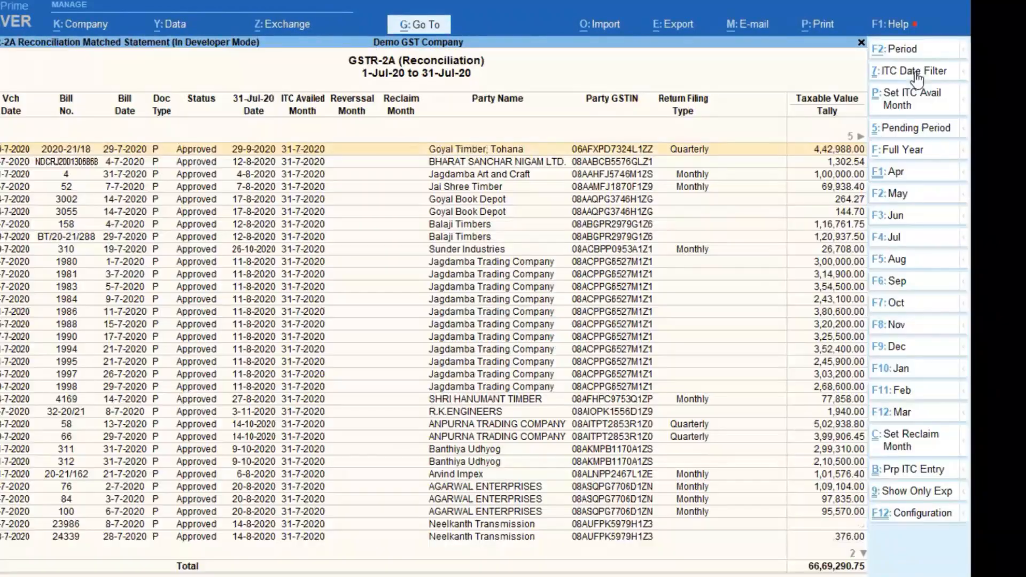
key("End")
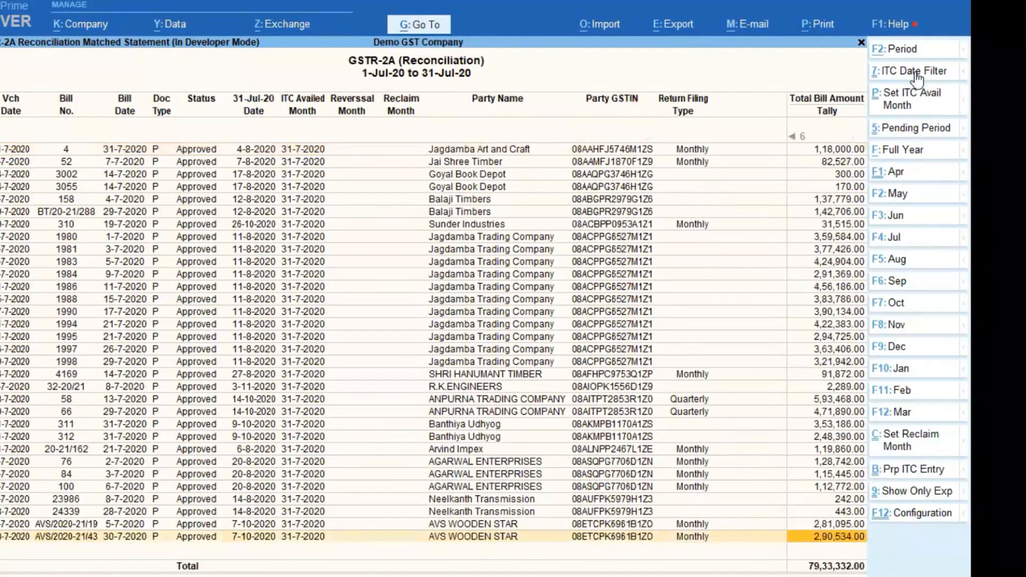
key("Home")
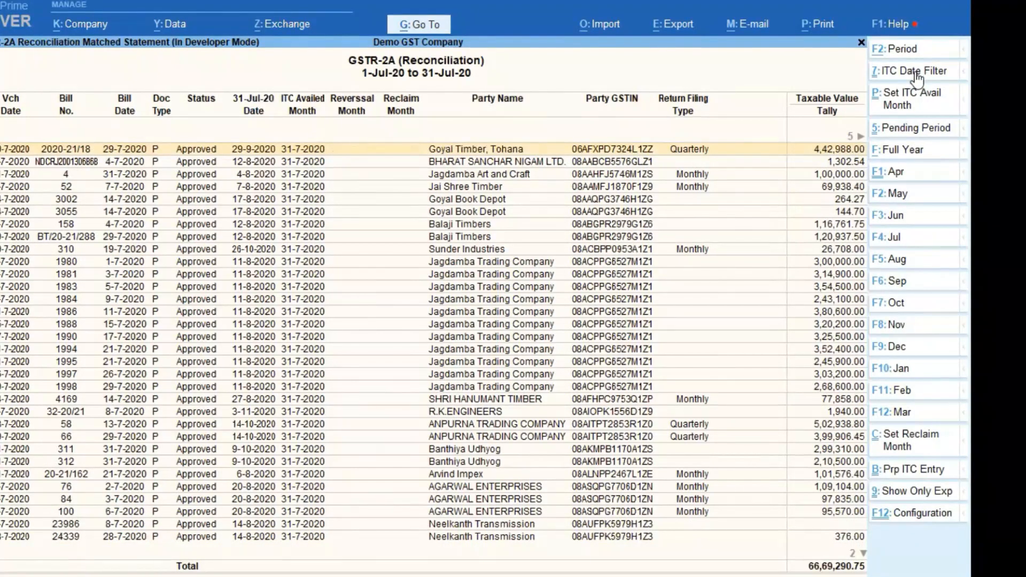
Filter the matched statement to the ITC date 31-Aug-20, check bill 109, and close the report.
left_click(915, 74)
key("Return")
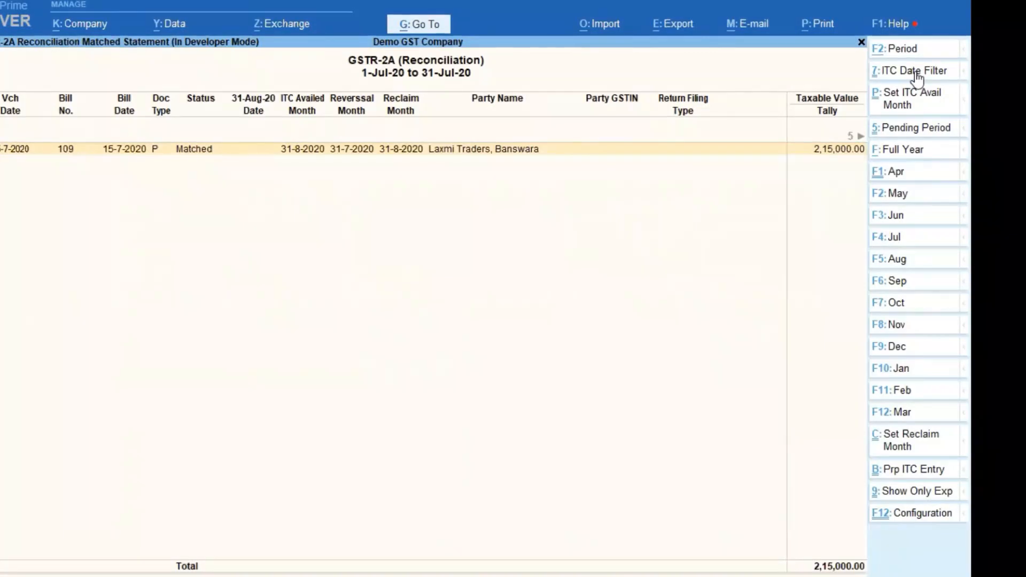
key("Escape")
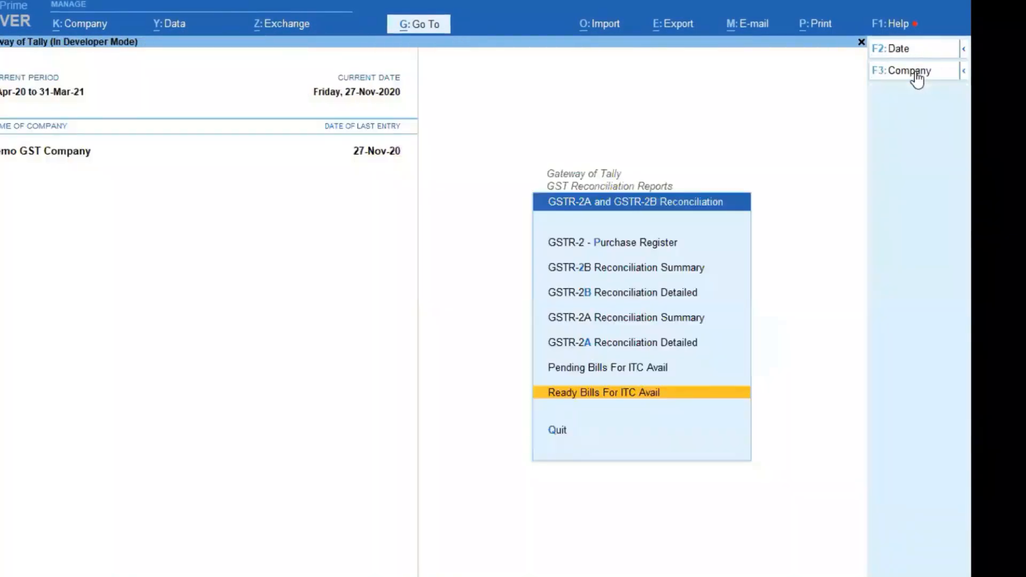
View the GSTR-2A Reconciliation Summary from C:\TallyPrime\Prime data in JSON format, with 2B reconciliation No and amount difference up to 1.
key("Up")
key("Up")
key("Up")
key("Return")
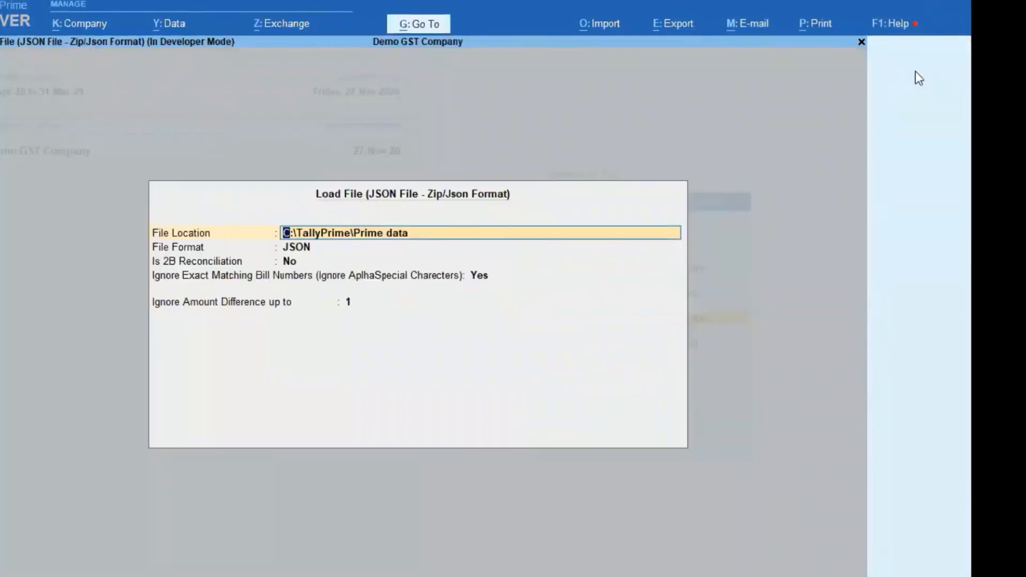
key("Return")
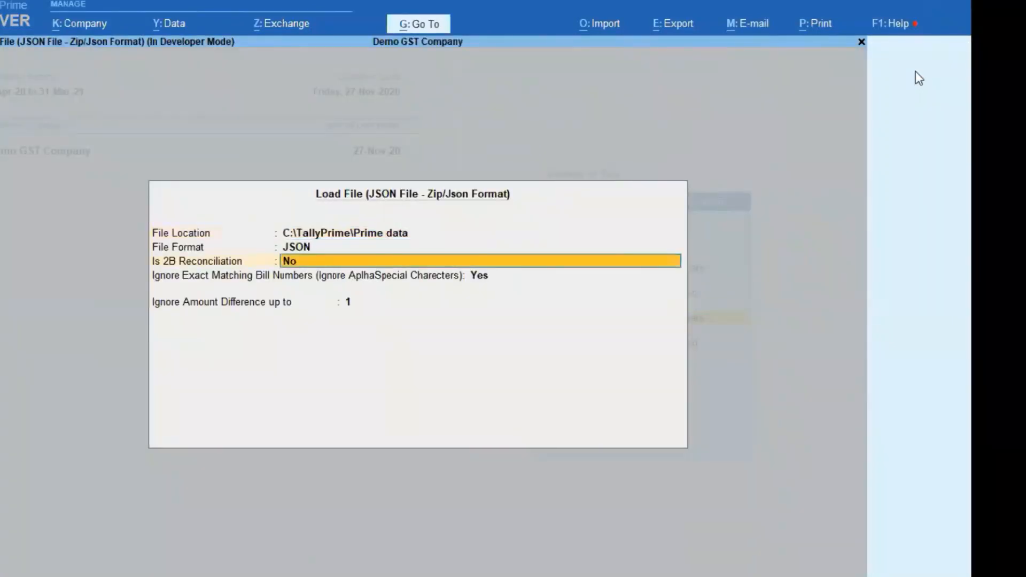
key("Return")
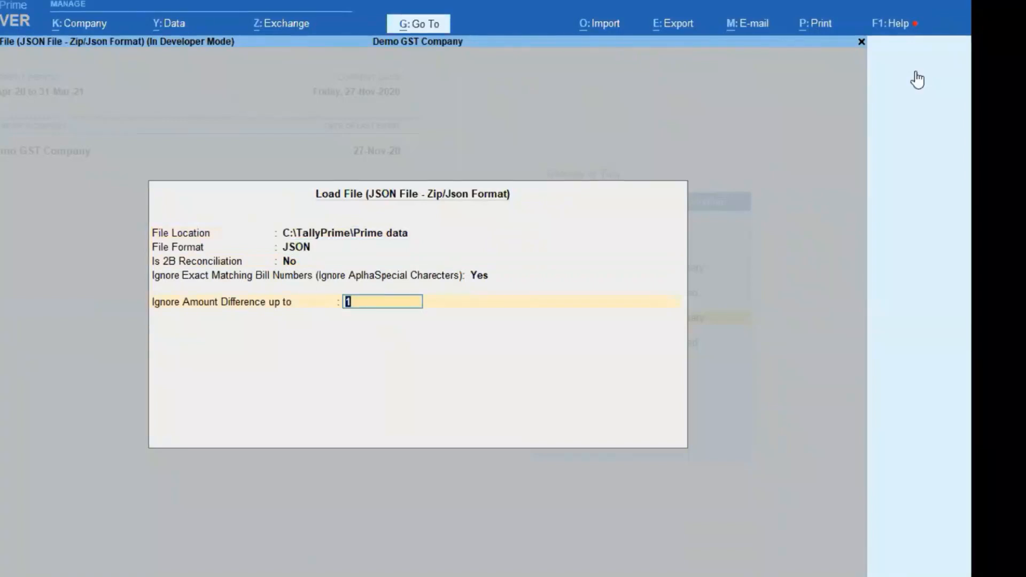
key("Return")
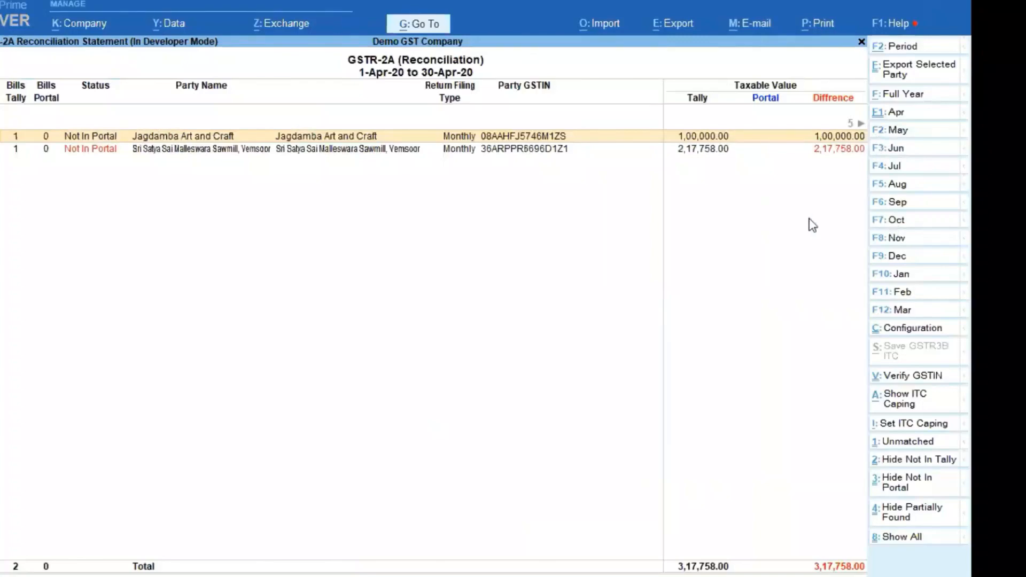
key("Escape")
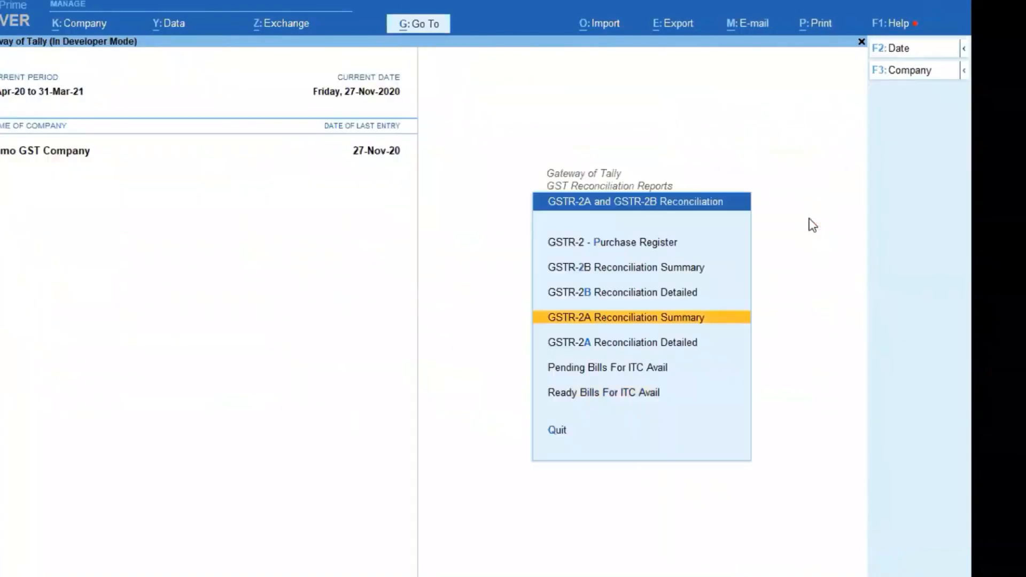
View the GSTR-3B MonthWise Analysis for the period 1-4-2020 to 30-6-2020.
key("Escape")
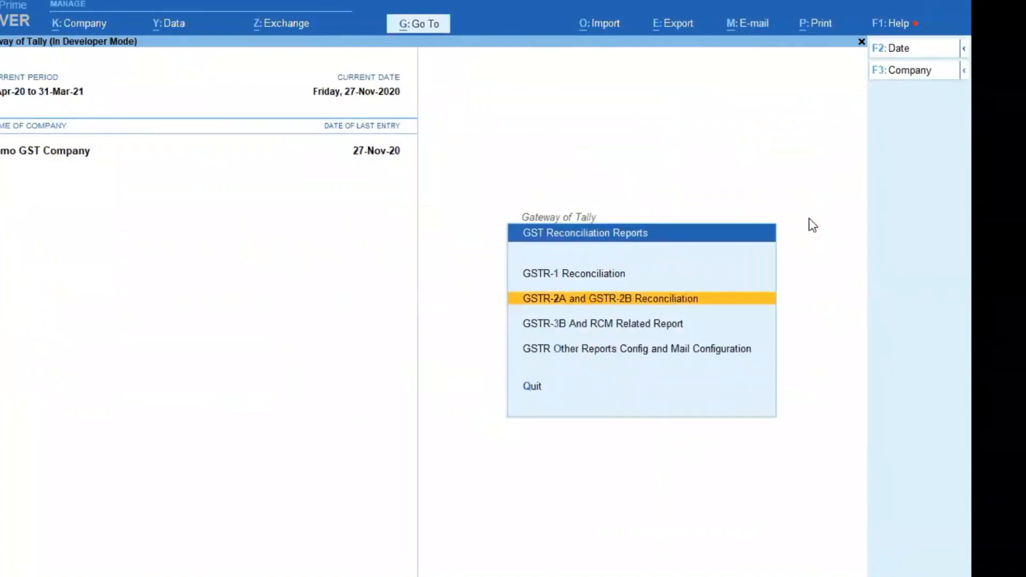
key("Escape")
key("Return")
key("Down")
key("Down")
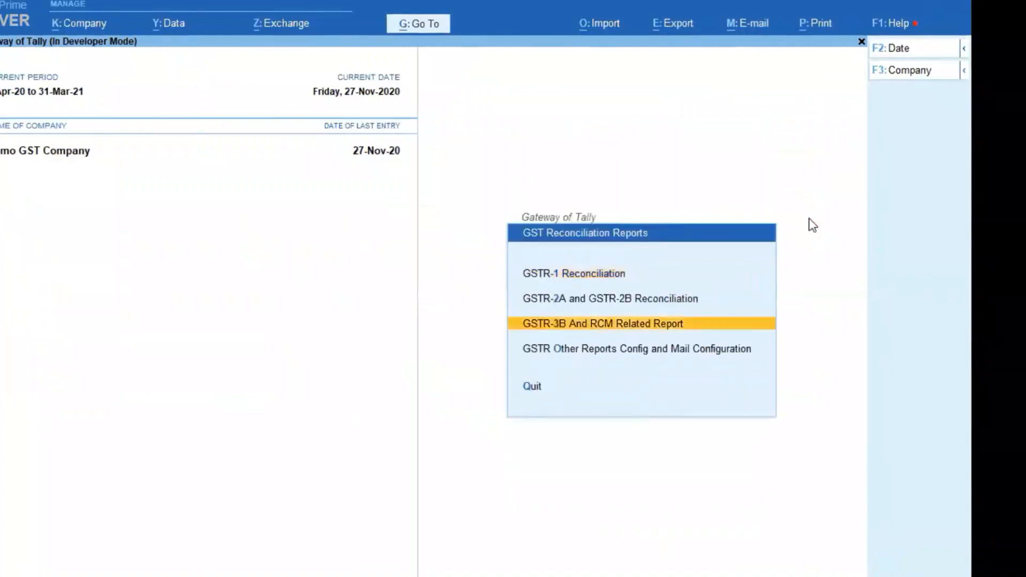
key("Return")
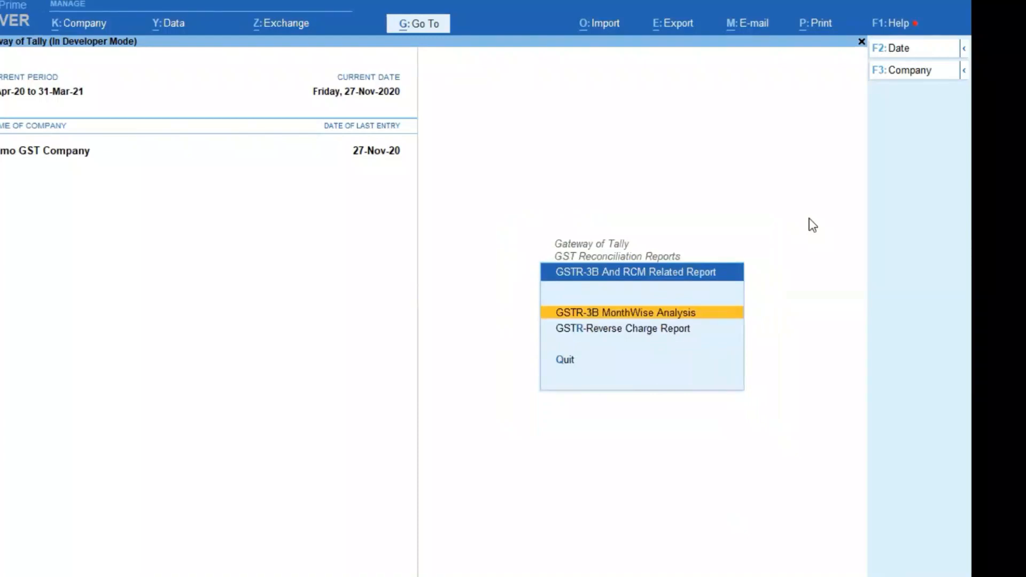
key("Return")
key("F2")
key("Return")
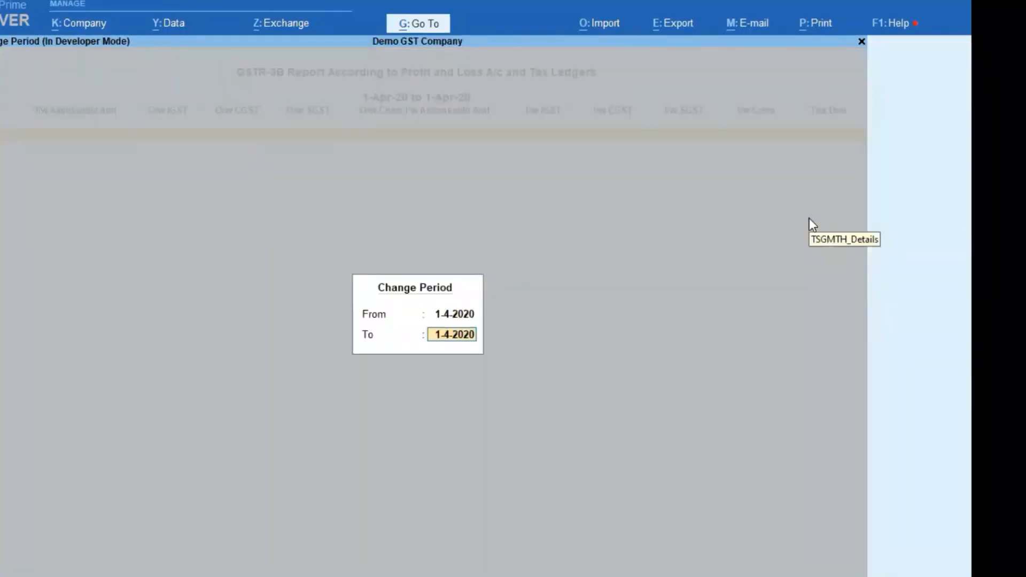
type("30-6")
key("Return")
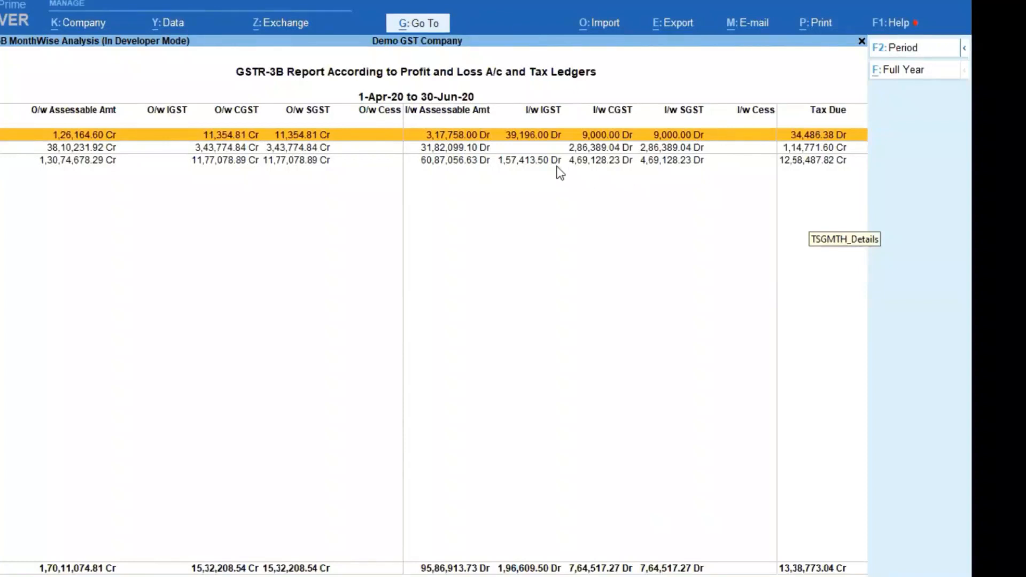
key("Escape")
Keep Enable Auto E-Mail for GST Reconciliation Reports at Yes and open its default e-mail configuration with the Gmail server.
key("Down")
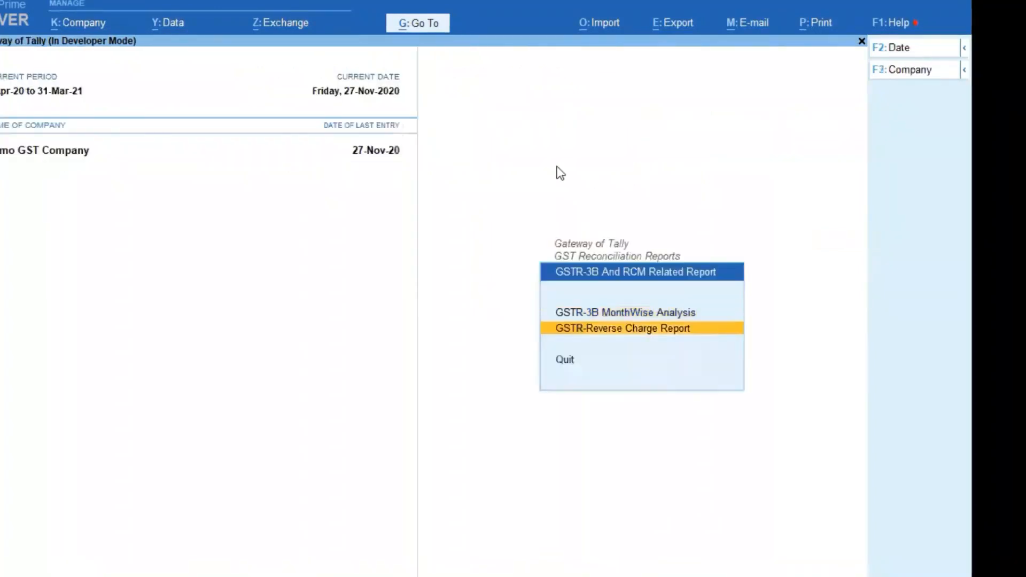
key("Escape")
key("Up")
key("Up")
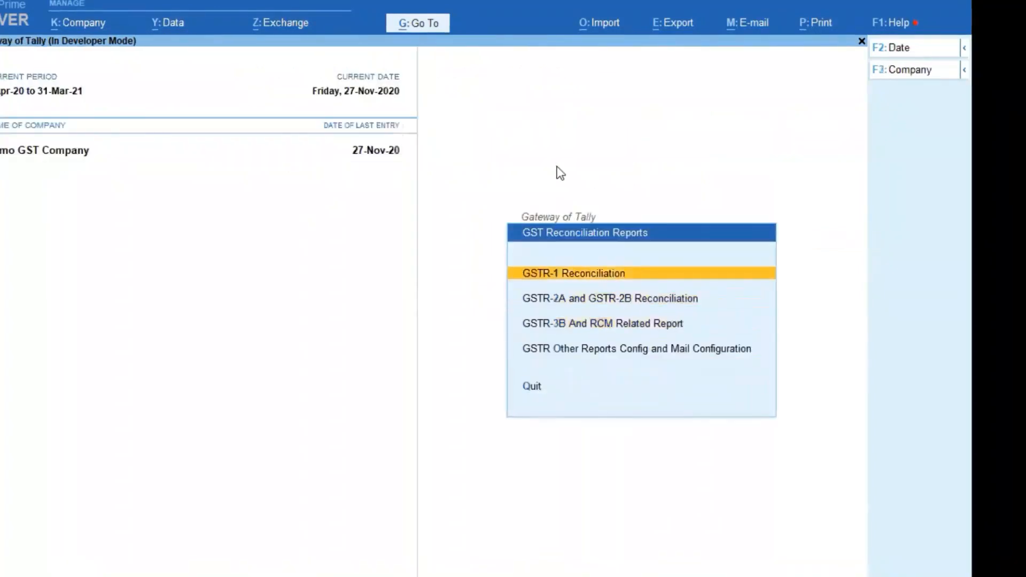
key("Down")
key("Down")
key("Down")
key("Return")
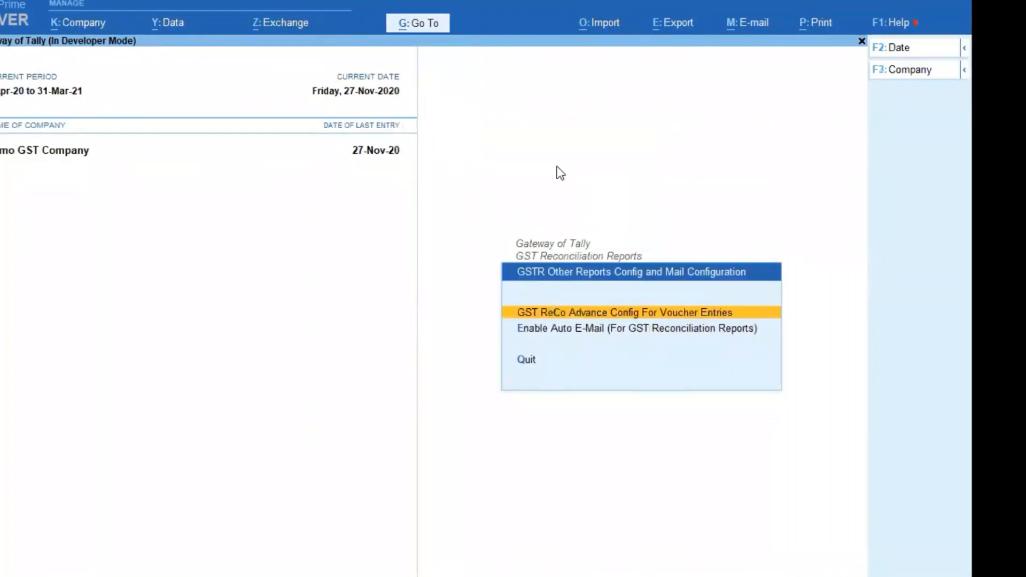
key("Down")
key("Return")
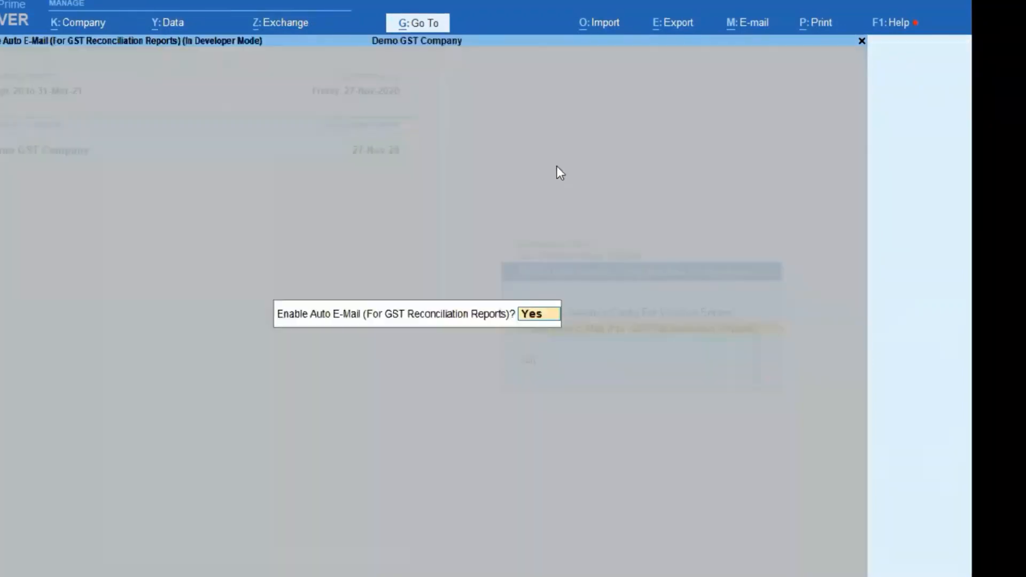
key("Return")
key("Return")
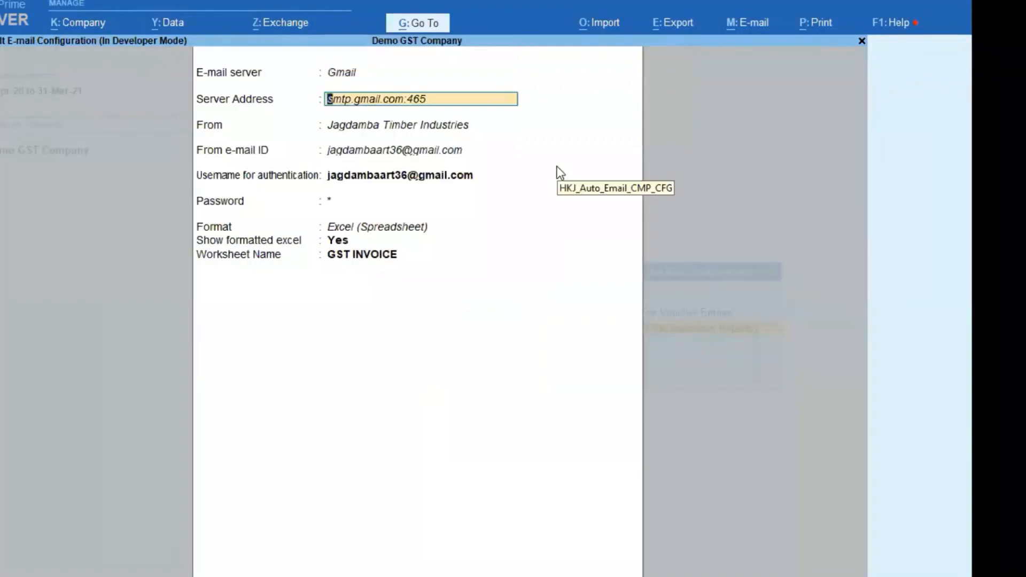
Go through the e-mail configuration, keeping Excel (Spreadsheet) format, formatted excel Yes and worksheet name GST INVOICE, and accept the auto e-mail setting.
key("Return")
key("Return")
key("Return")
key("Return")
key("Return")
key("Return")
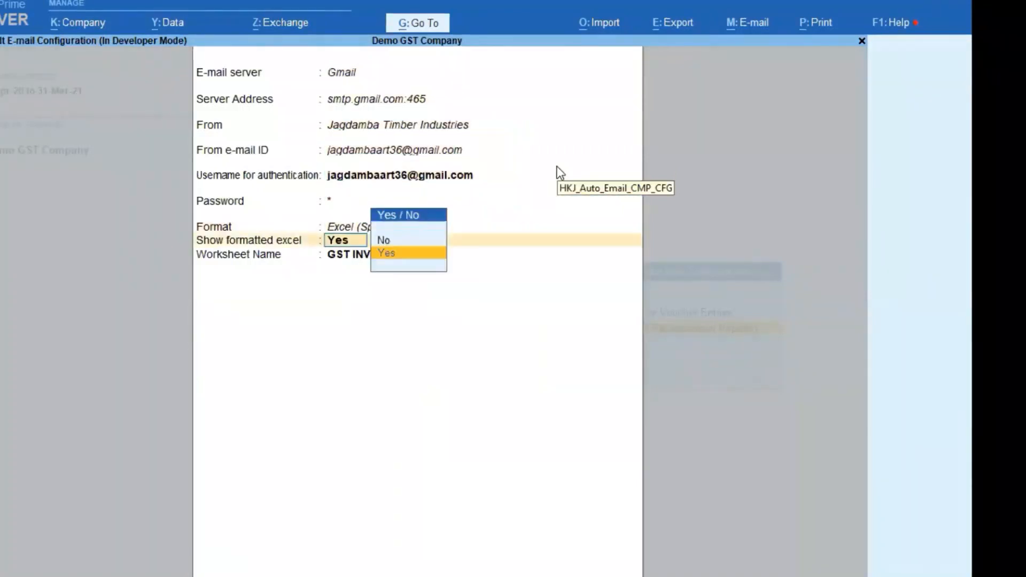
key("Return")
key("BackSpace")
key("BackSpace")
key("BackSpace")
key("BackSpace")
key("BackSpace")
key("BackSpace")
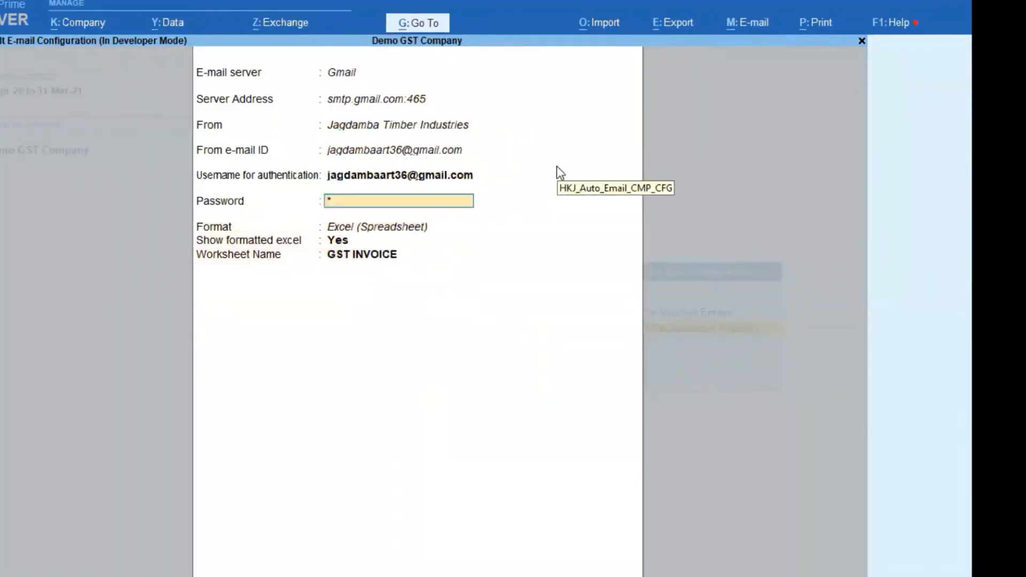
key("Return")
key("Return")
key("Return")
key("Return")
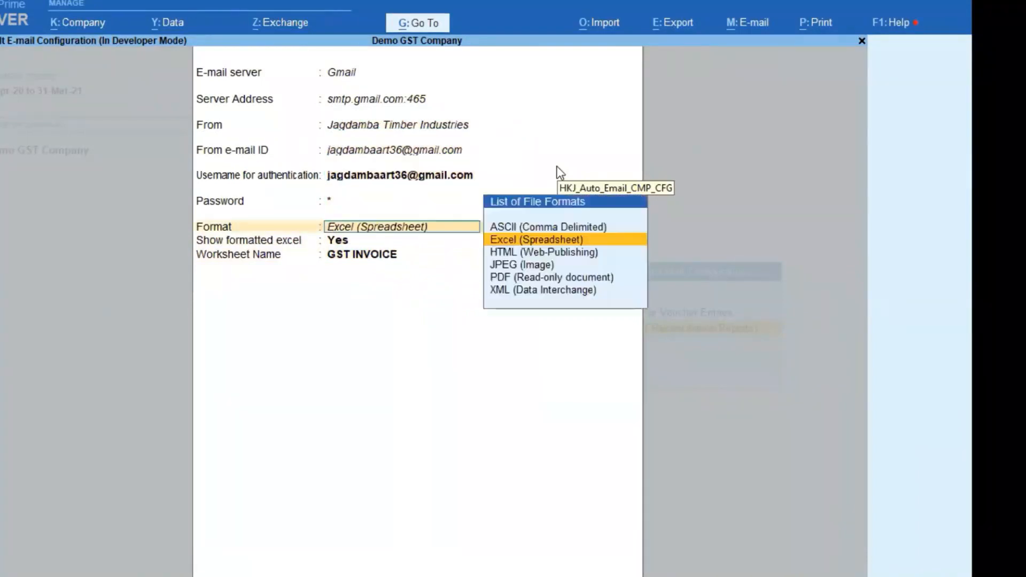
key("Return")
key("Return")
key("Return")
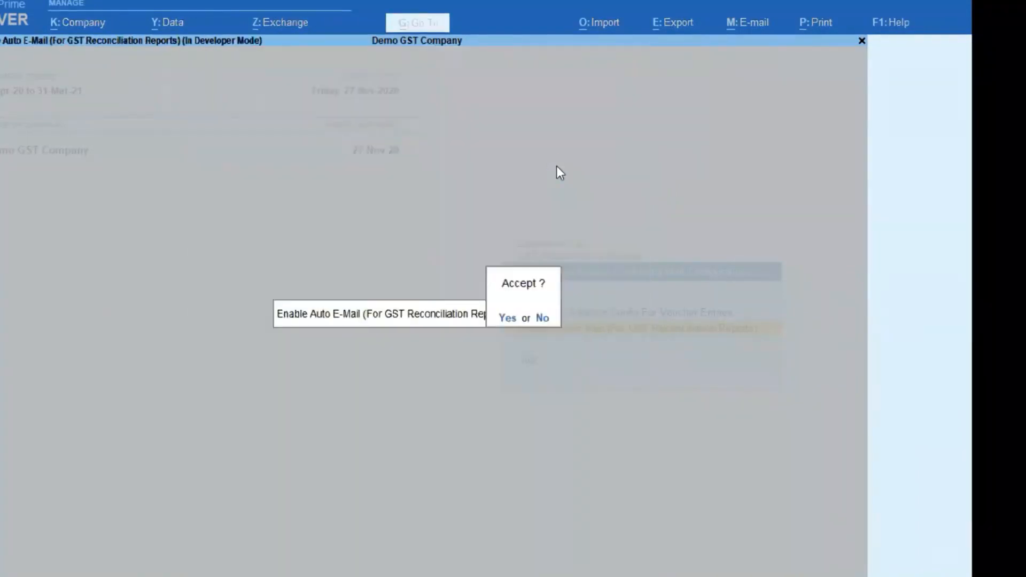
key("Return")
Open the GSTR-2B Reconciliation Summary from C:\TallyPrime\Prime data in JSON format, with 2B reconciliation Yes and amount difference up to 1.
key("Escape")
key("Up")
key("Up")
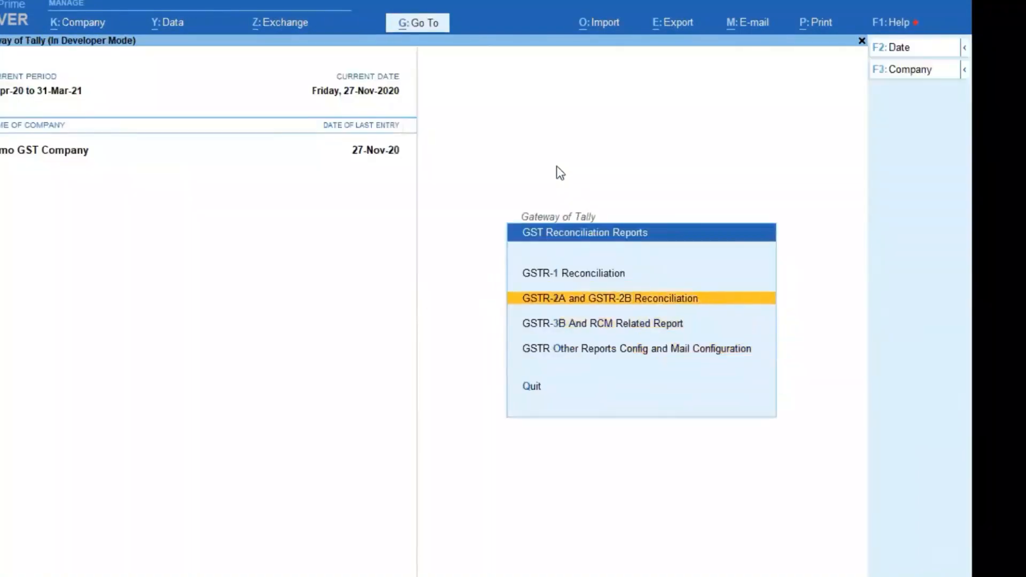
key("Return")
key("Down")
key("Down")
key("Up")
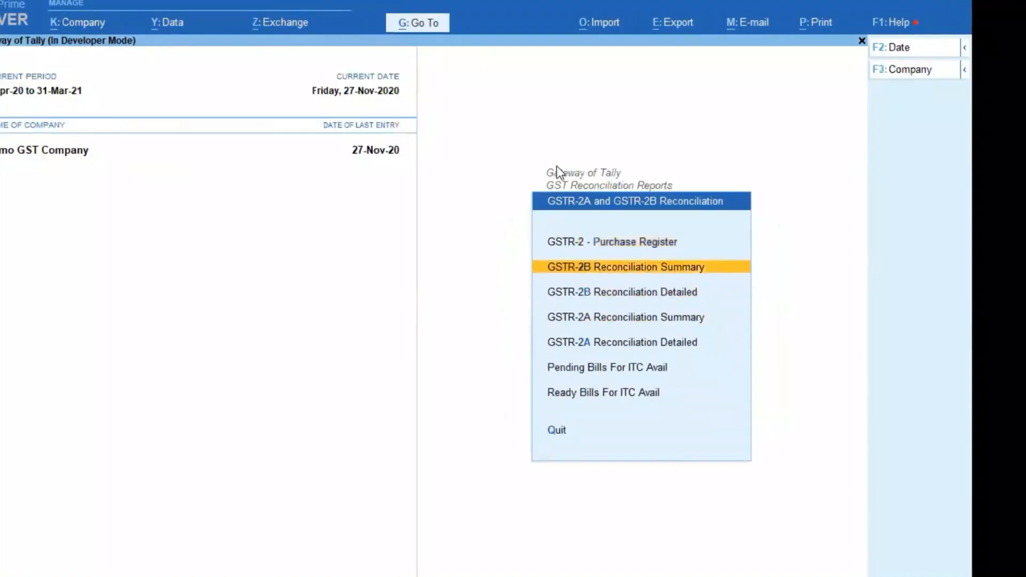
key("Return")
key("Return")
key("Return")
key("Return")
key("Return")
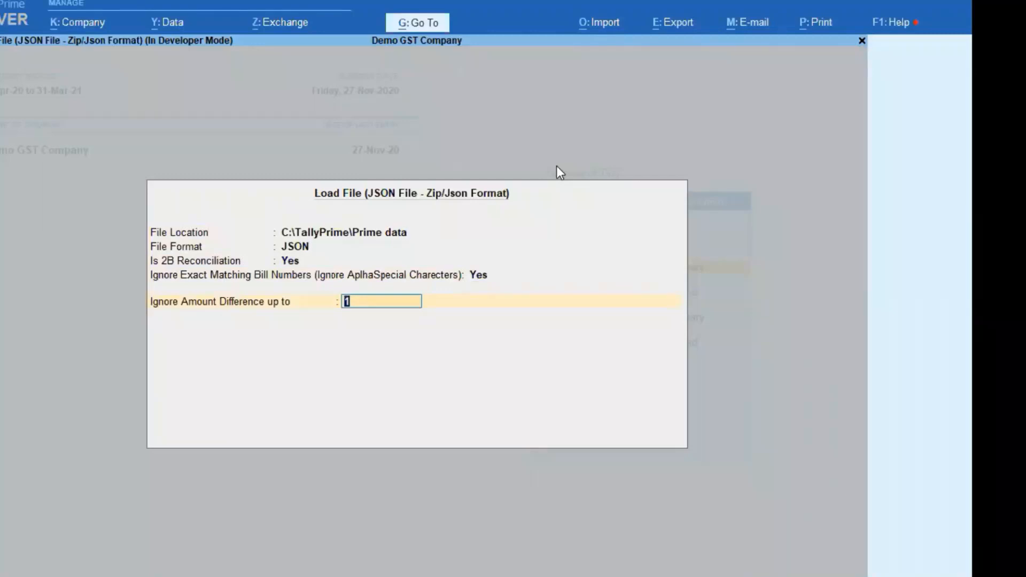
key("Return")
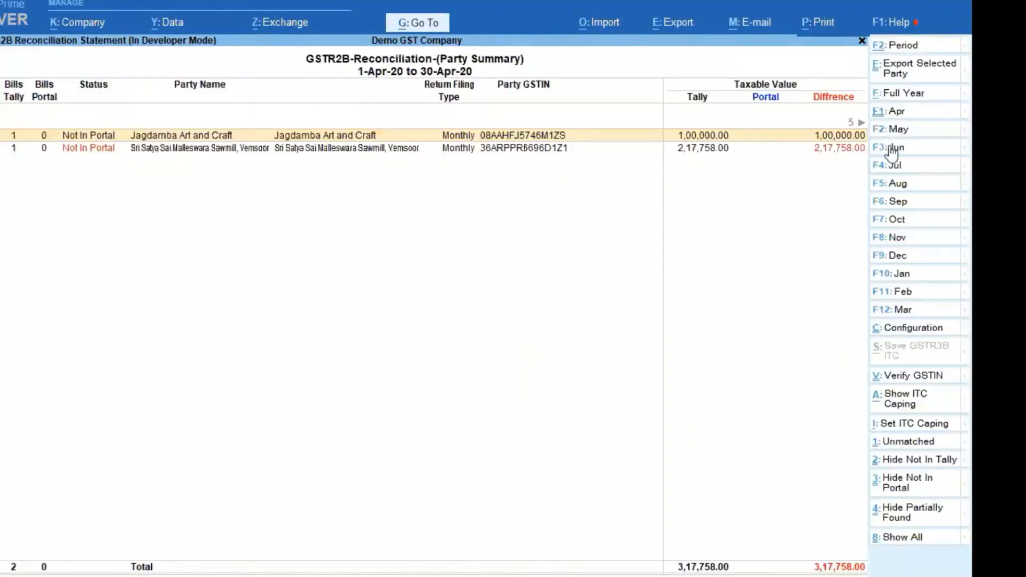
Show the GSTR-2B party summary for July 2020 and select the KARNEL AGRICULTURE WORKS row.
left_click(897, 222)
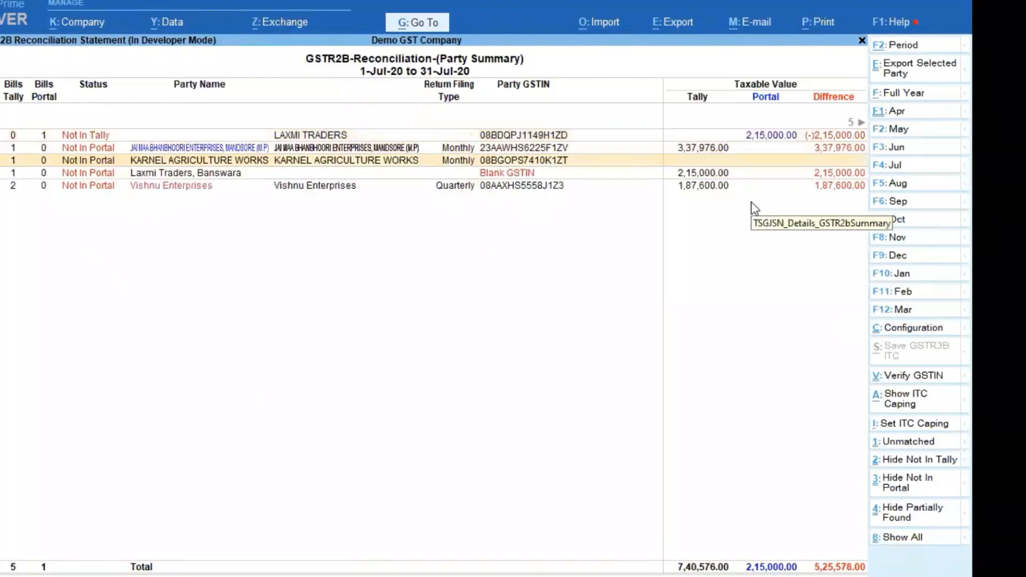
key("Down")
key("Down")
key("Up")
key("Up")
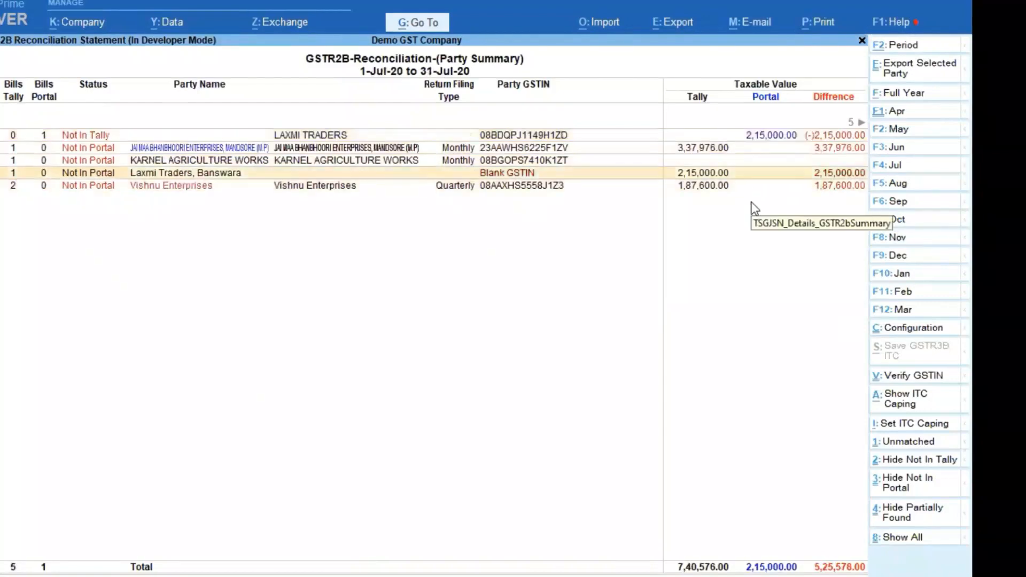
key("Down")
key("Up")
key("space")
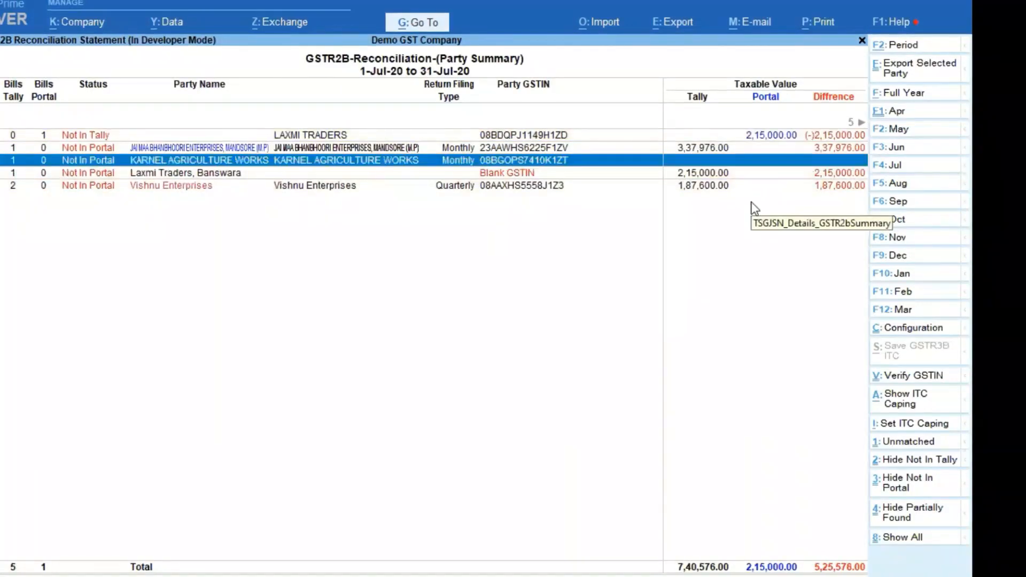
Try to e-mail the GSTR-2B reconciliation report for the selected parties, and leave the party summary.
left_click(749, 22)
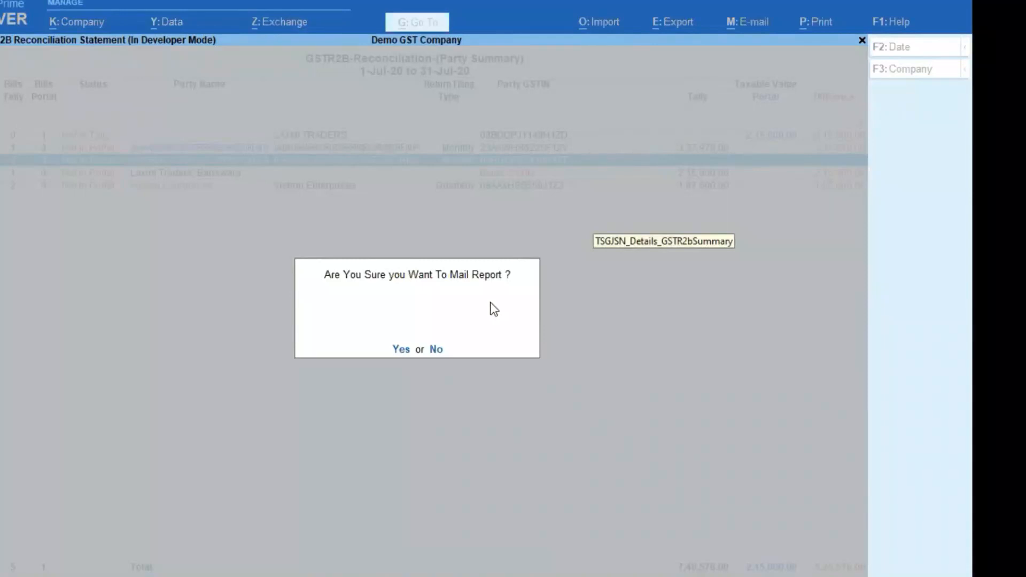
key("Return")
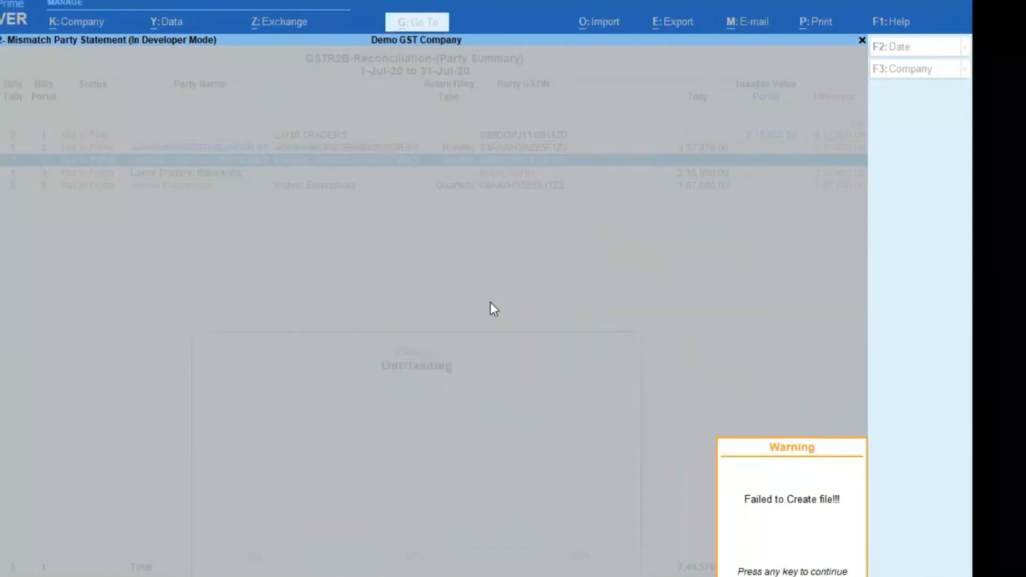
key("Return")
key("Return")
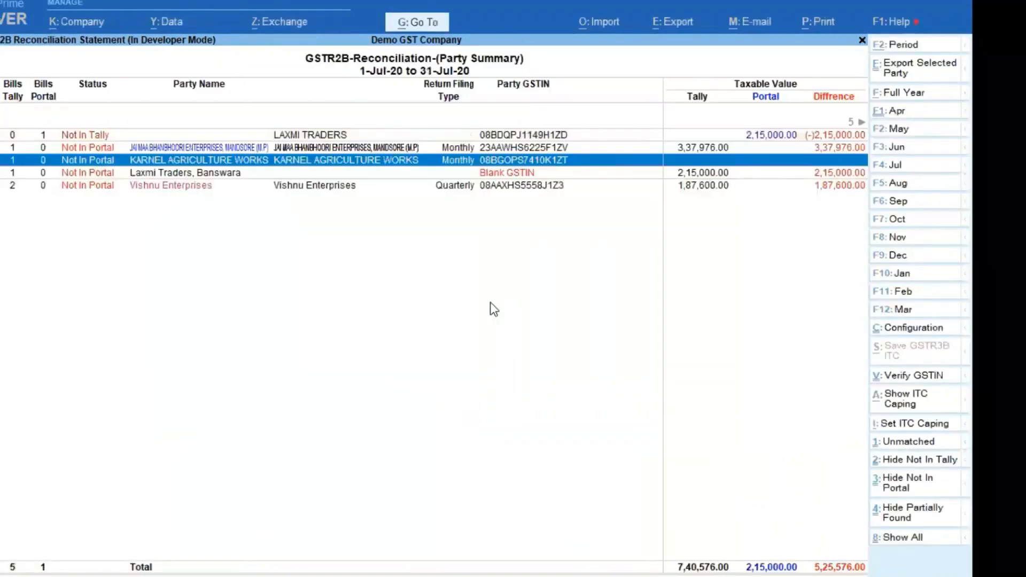
key("Escape")
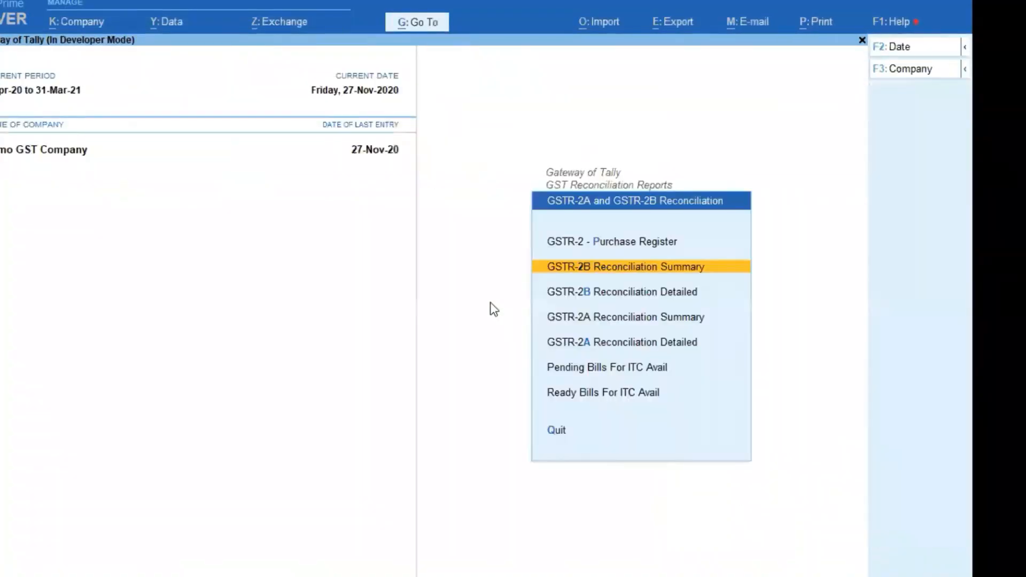
Reopen the GSTR-2B Reconciliation Summary from C:\TallyPrime\Prime data in JSON format, ignoring exact matching bill numbers and amount differences up to 1.
key("Down")
key("Return")
key("Return")
key("Return")
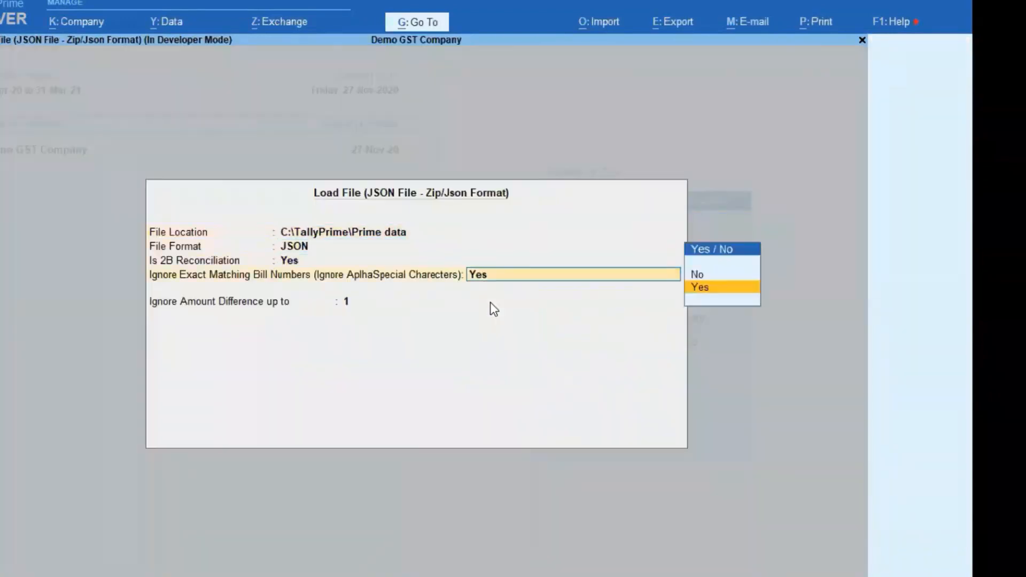
key("Return")
key("Return")
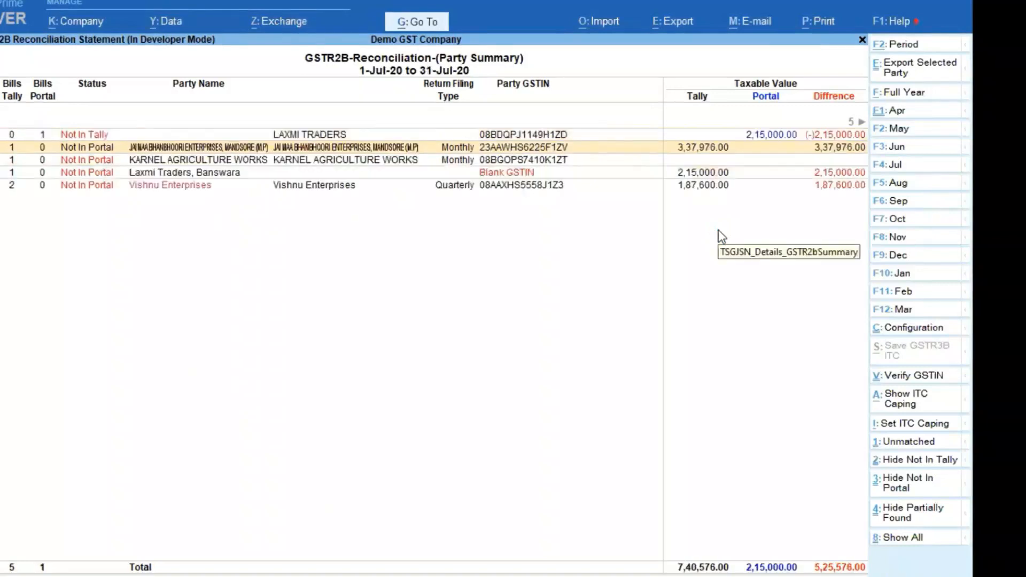
Select the JAI MAA BHANBHOORI ENTERPRISES and KARNEL AGRICULTURE WORKS rows in the party summary and export the selected parties.
key("Down")
key("space")
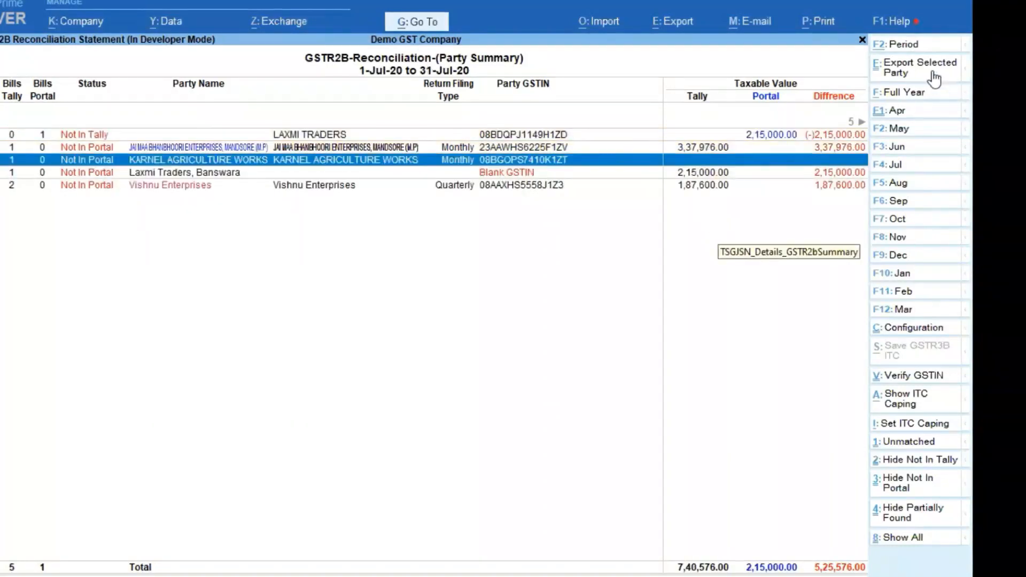
left_click(935, 77)
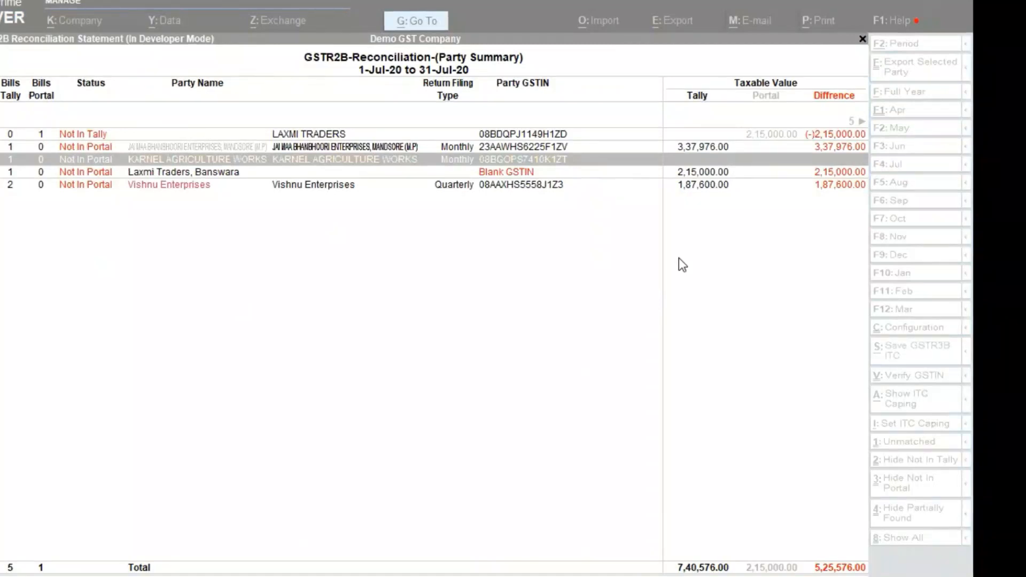
Close the party summary and leave the GST Reconciliation Reports to return to the Gateway of Tally.
key("Escape")
key("Escape")
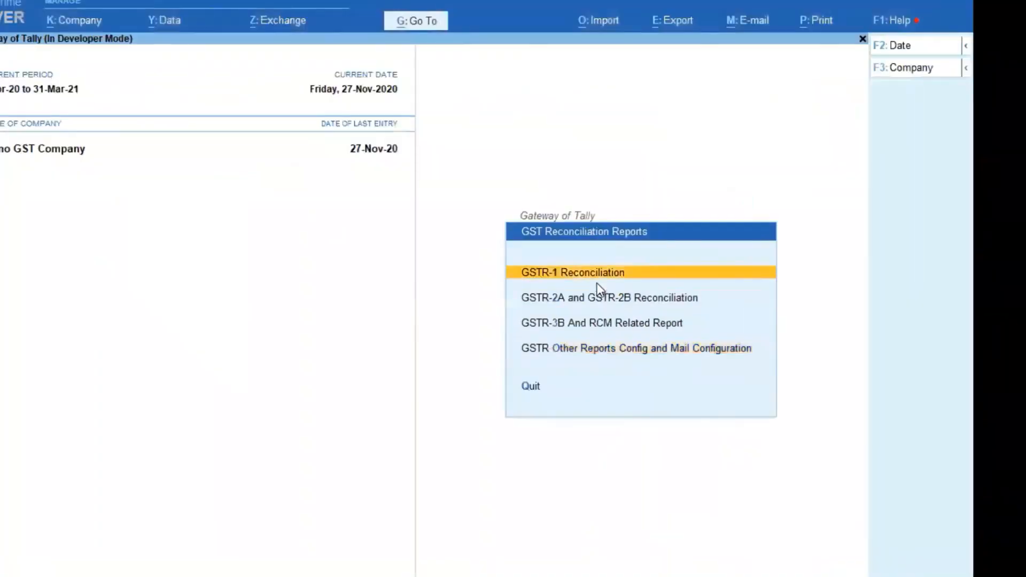
key("Escape")
key("Return")
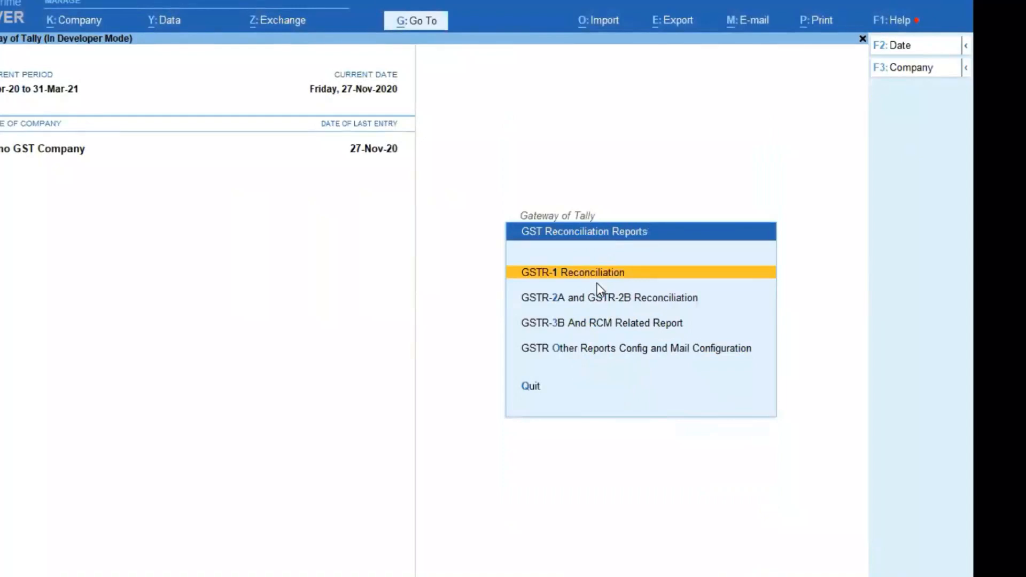
key("Escape")
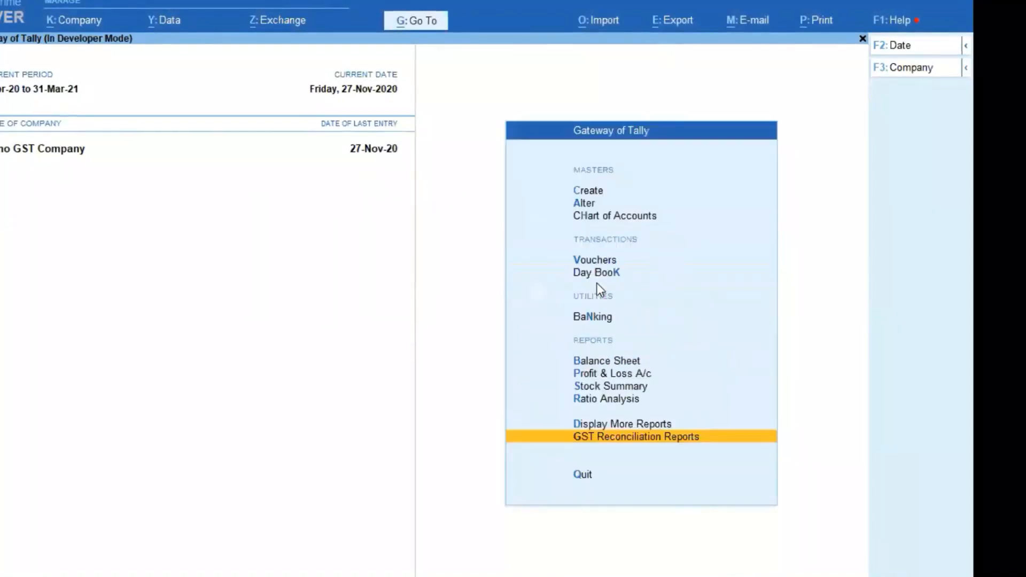